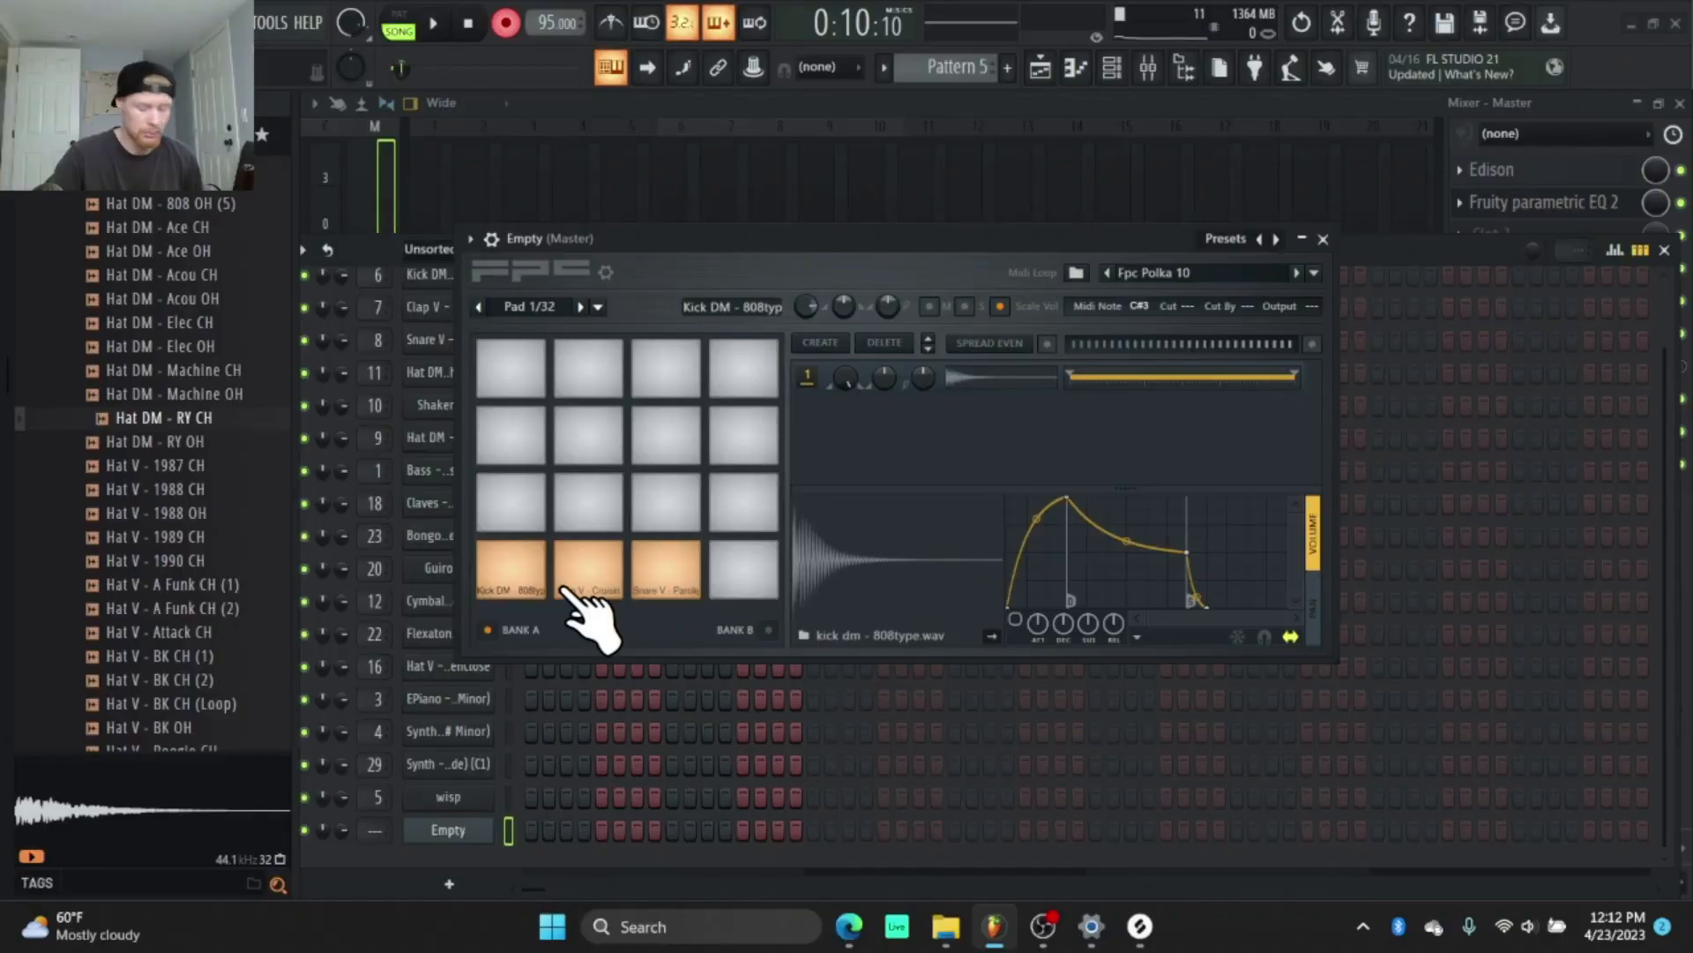
Audition the second FPC pad, the percussion channels of Pattern 1 down to the Hat V channel, and the full drum pattern.
left_click(587, 587)
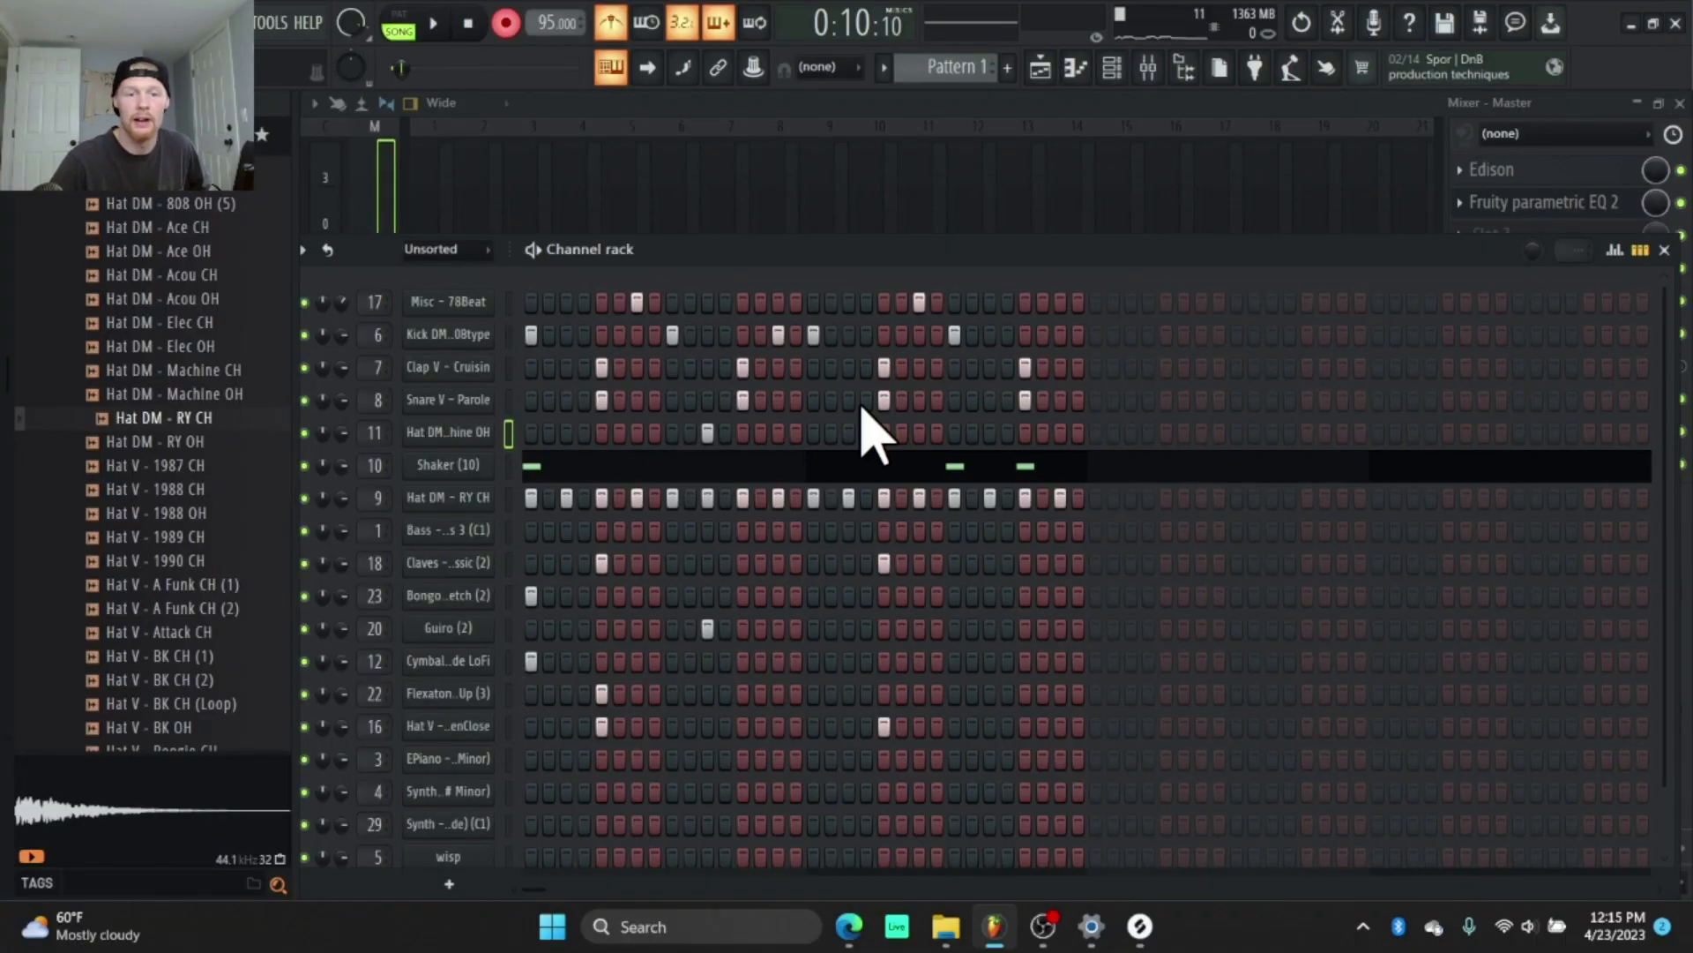
left_click(531, 465)
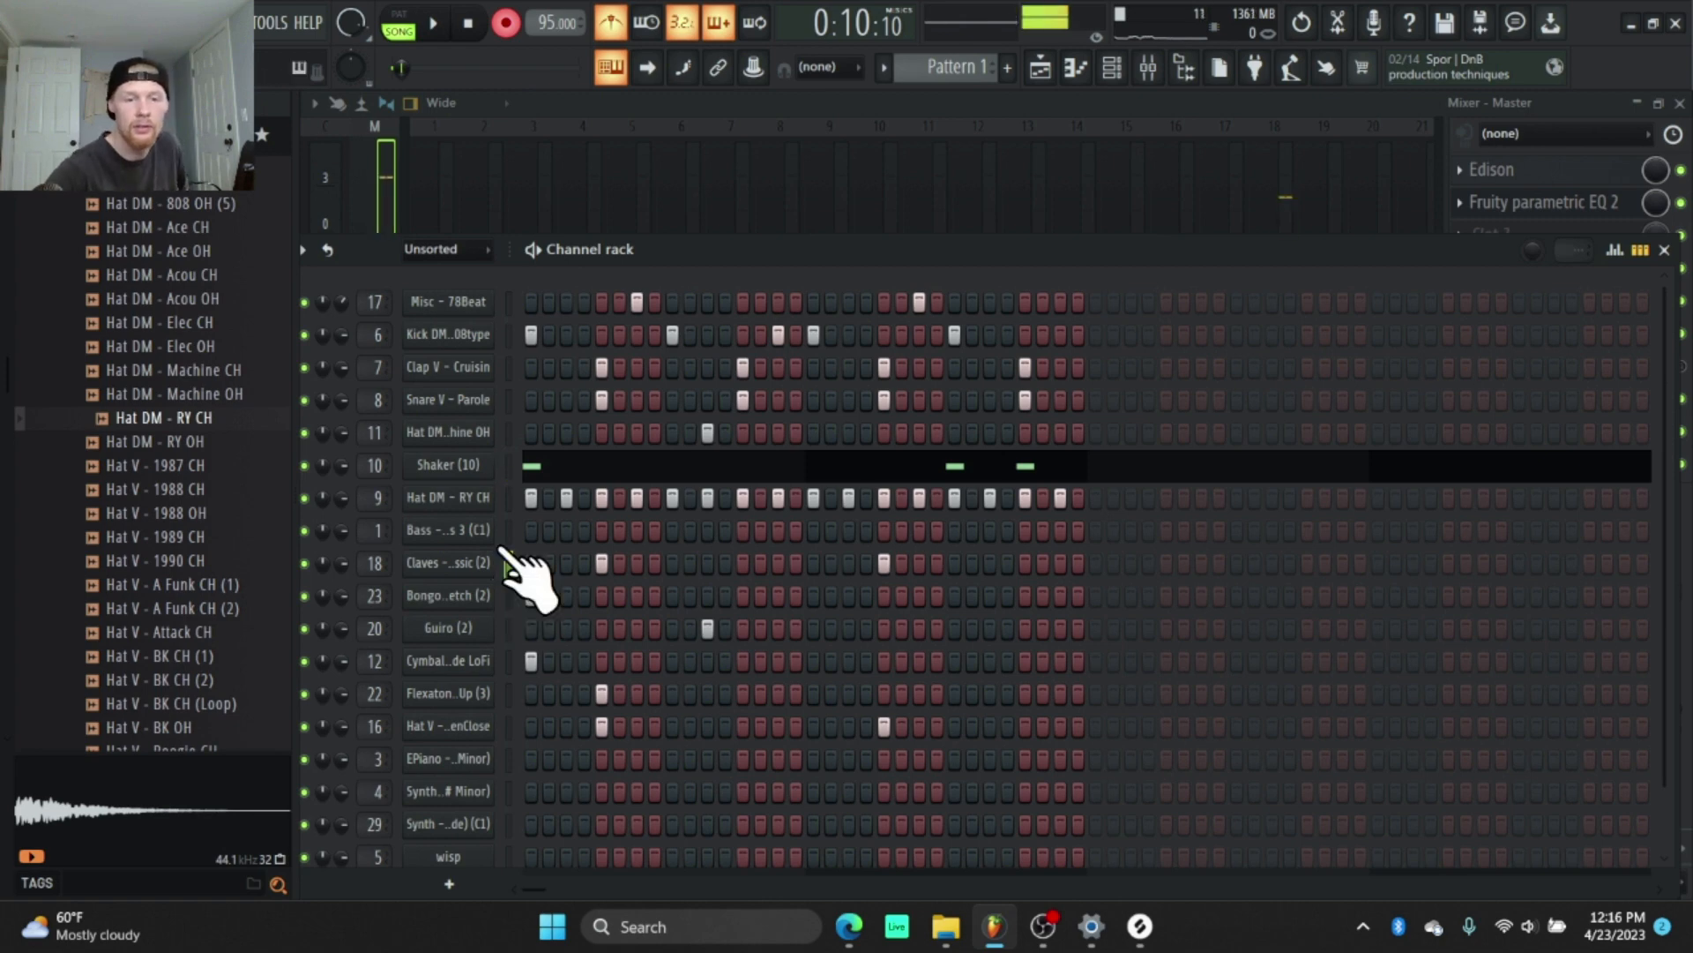
key("z")
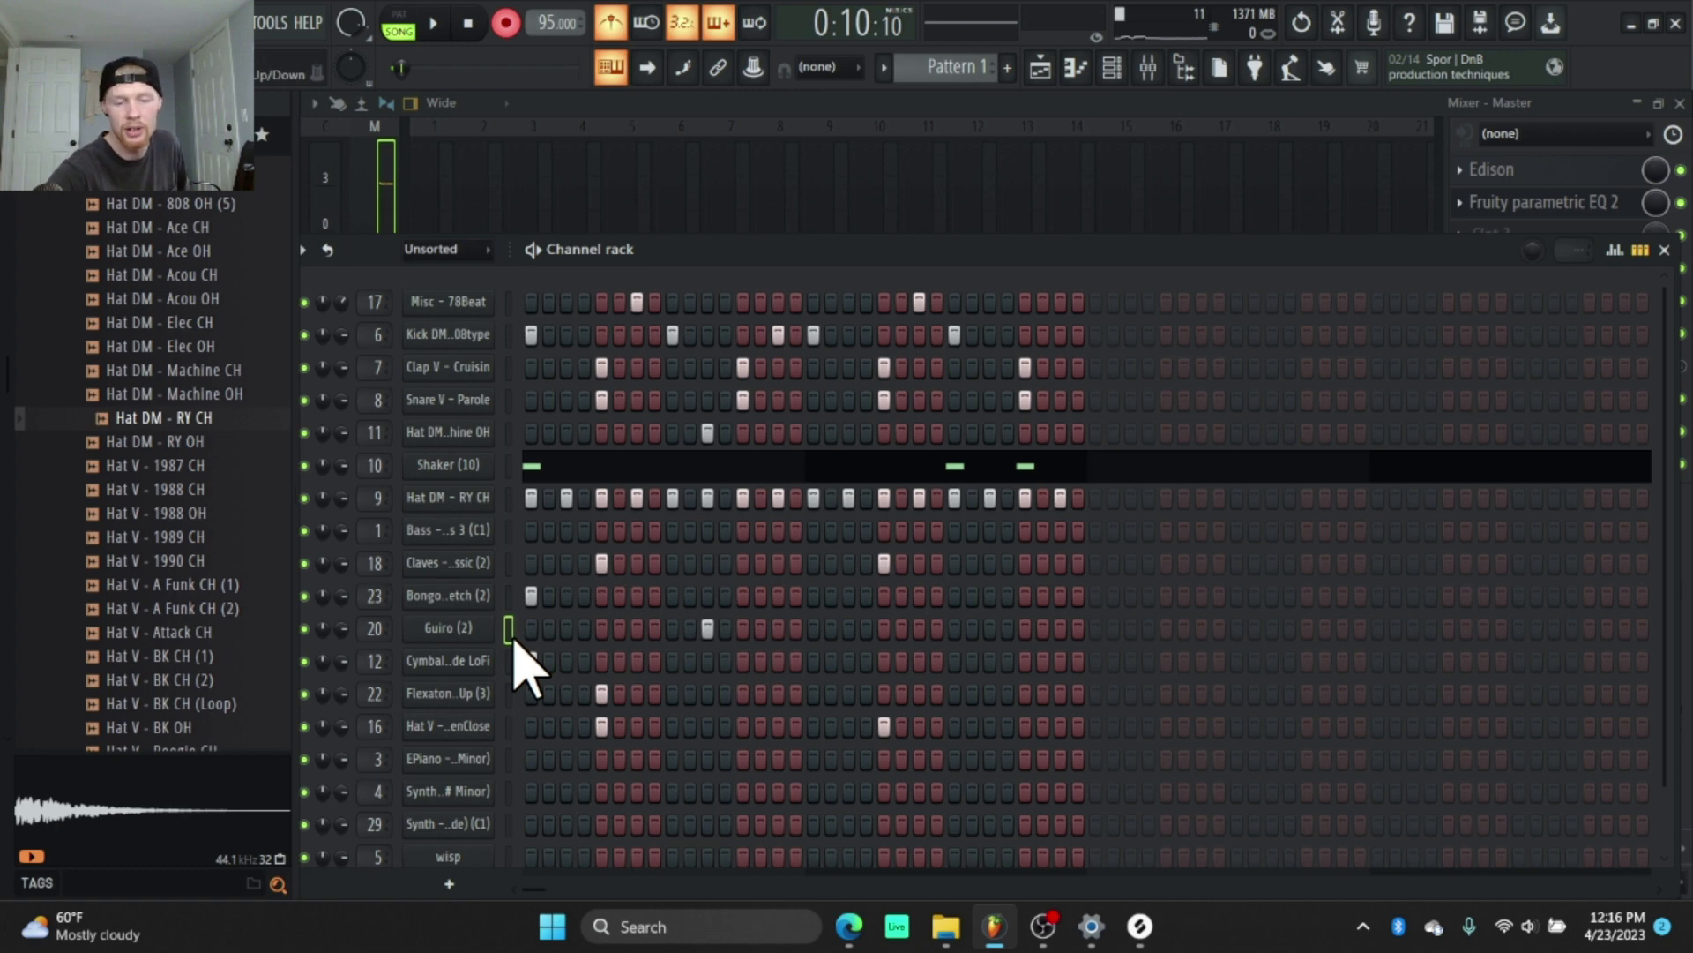
key("z")
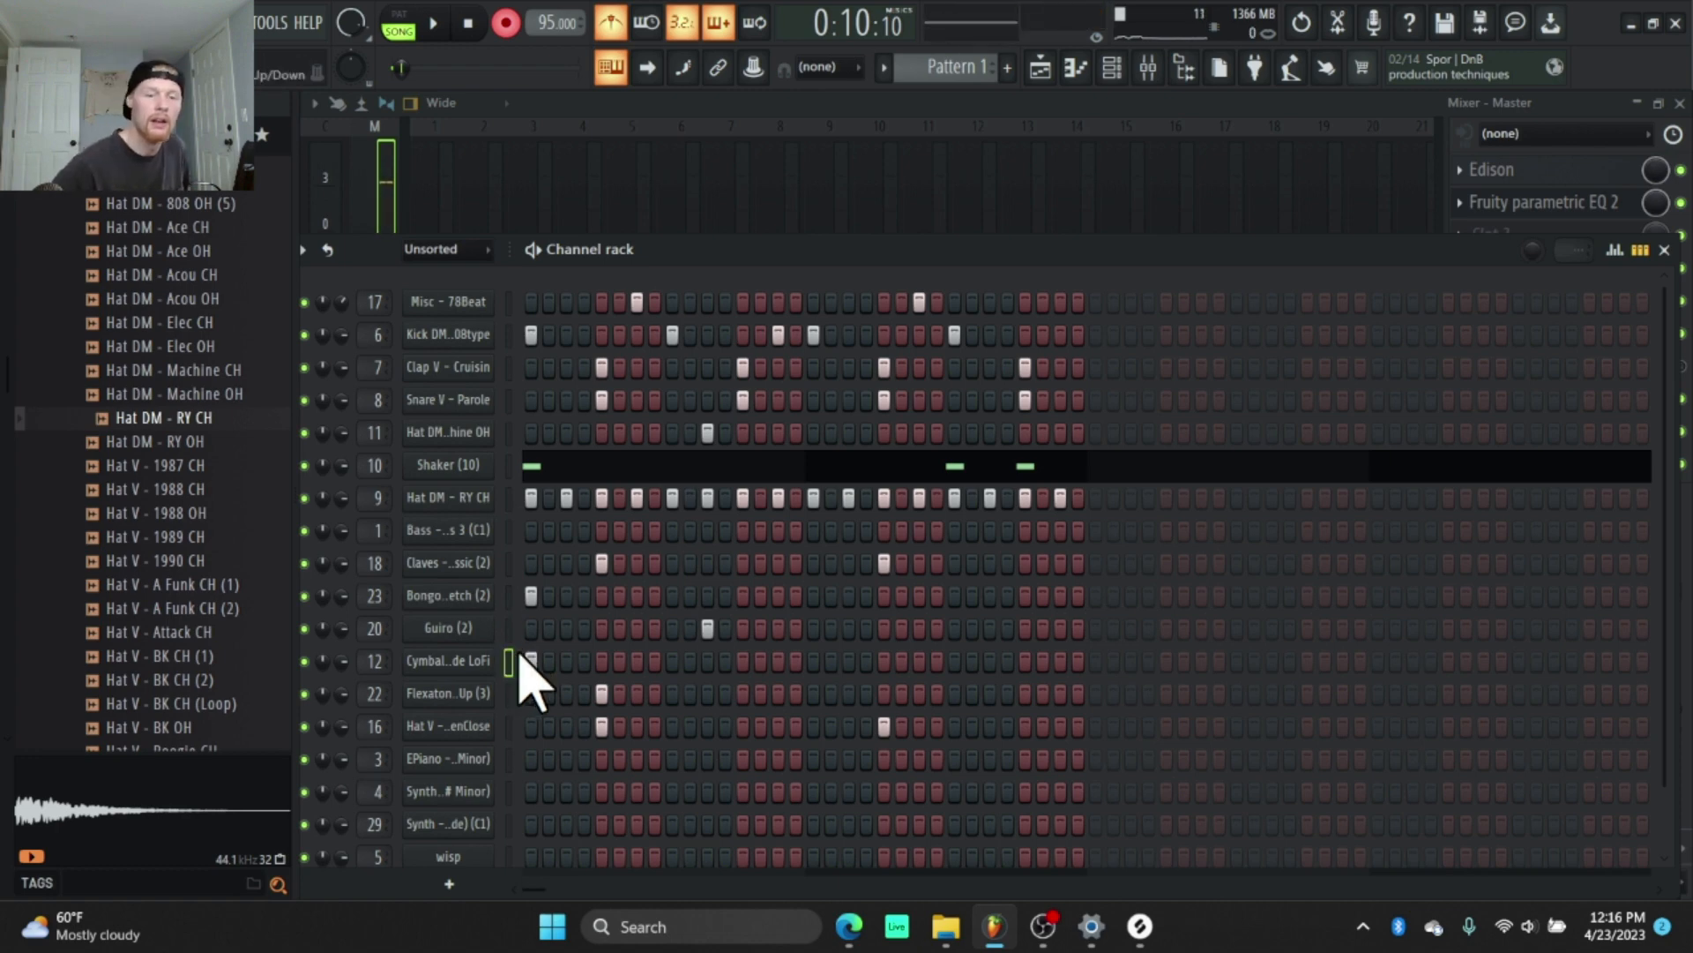
key("z")
left_click(509, 693)
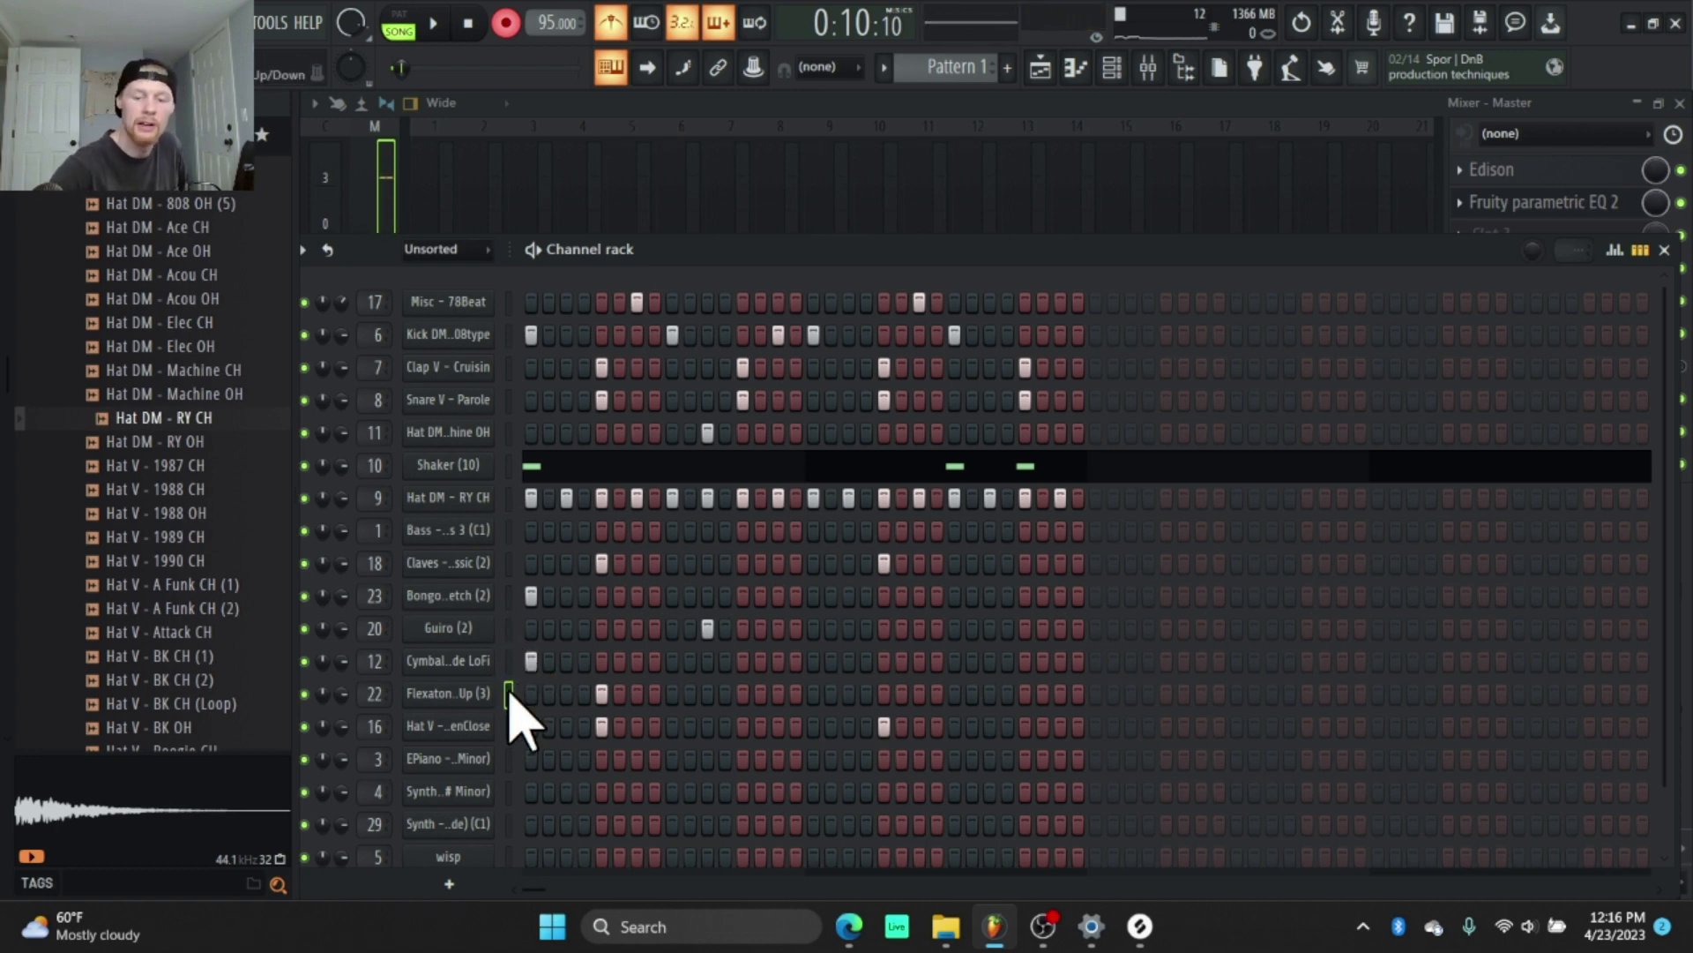
key("z")
left_click(510, 732)
key("z")
key("z")
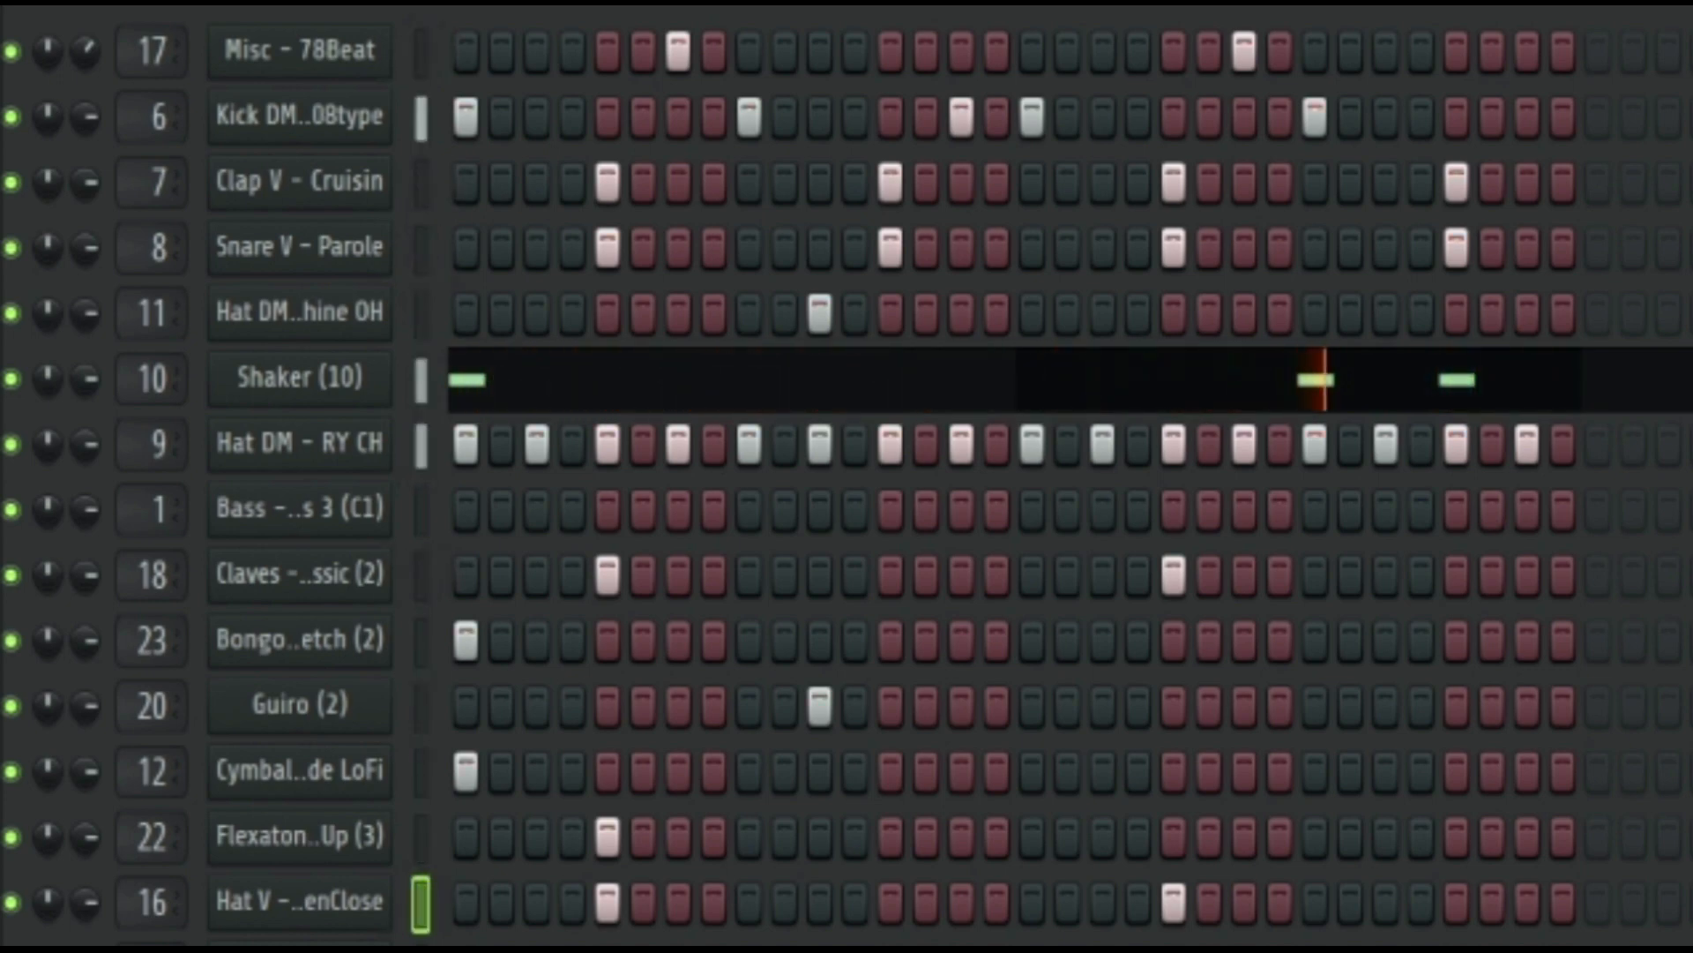
key("space")
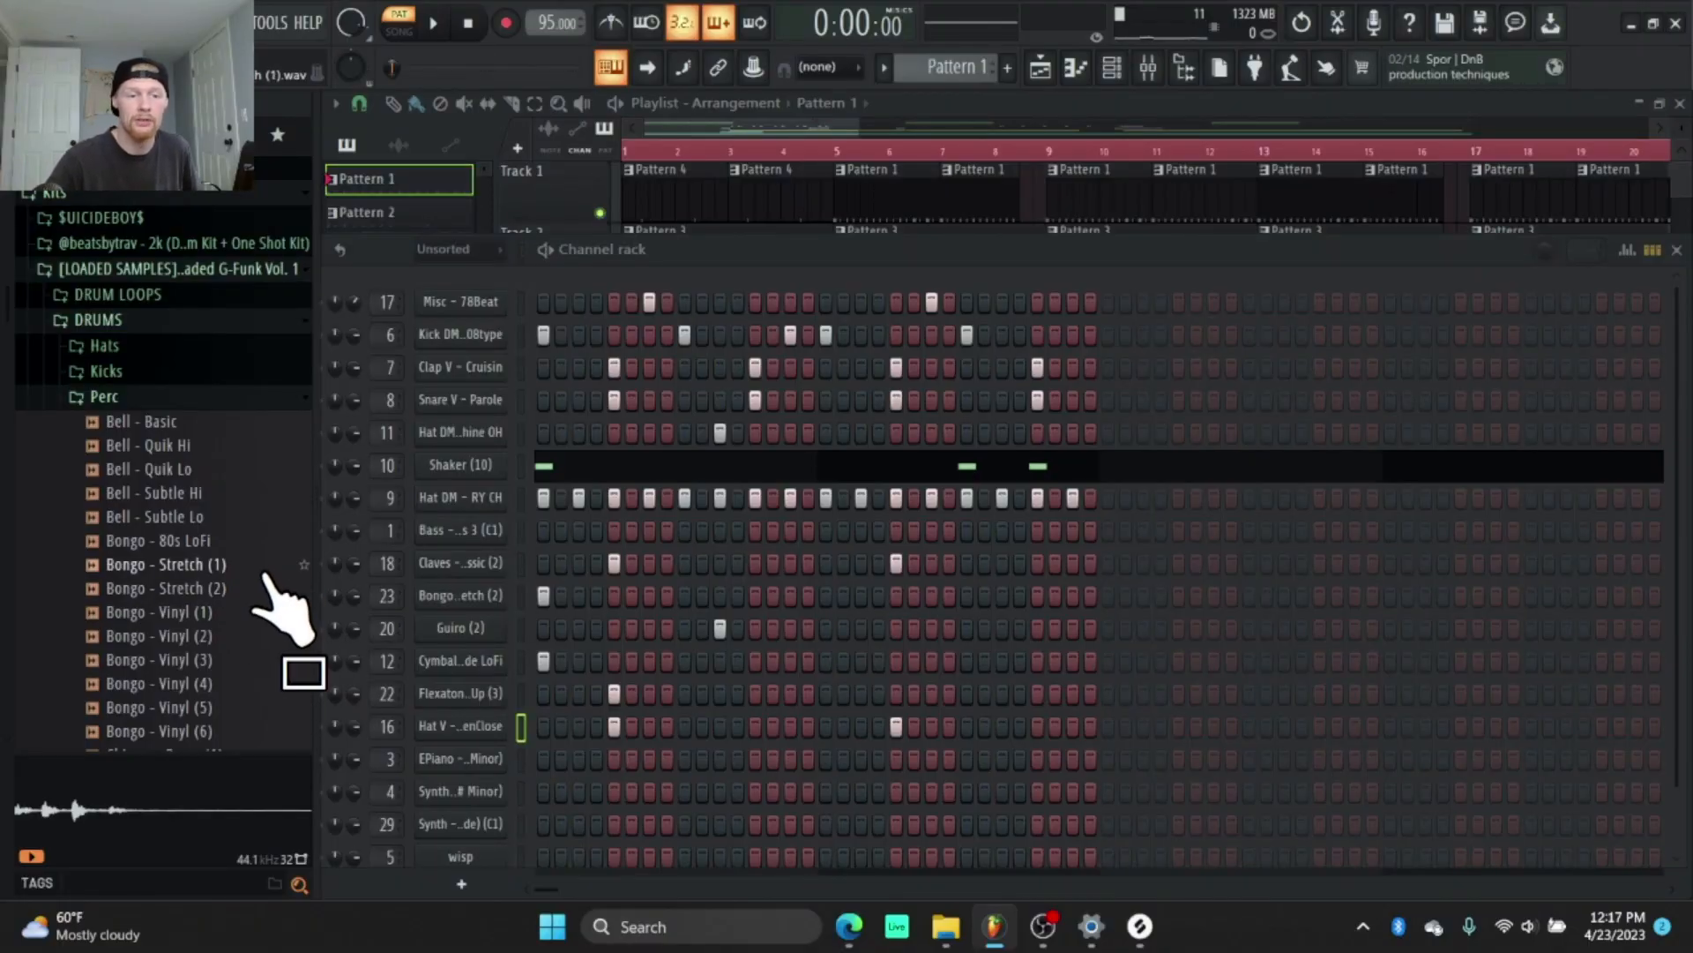
Look through the percussion samples in the Loaded G-Funk Vol. 1 kit's Perc folder, auditioning Bongo - Vinyl (2).
scroll(239, 589, "down", 2)
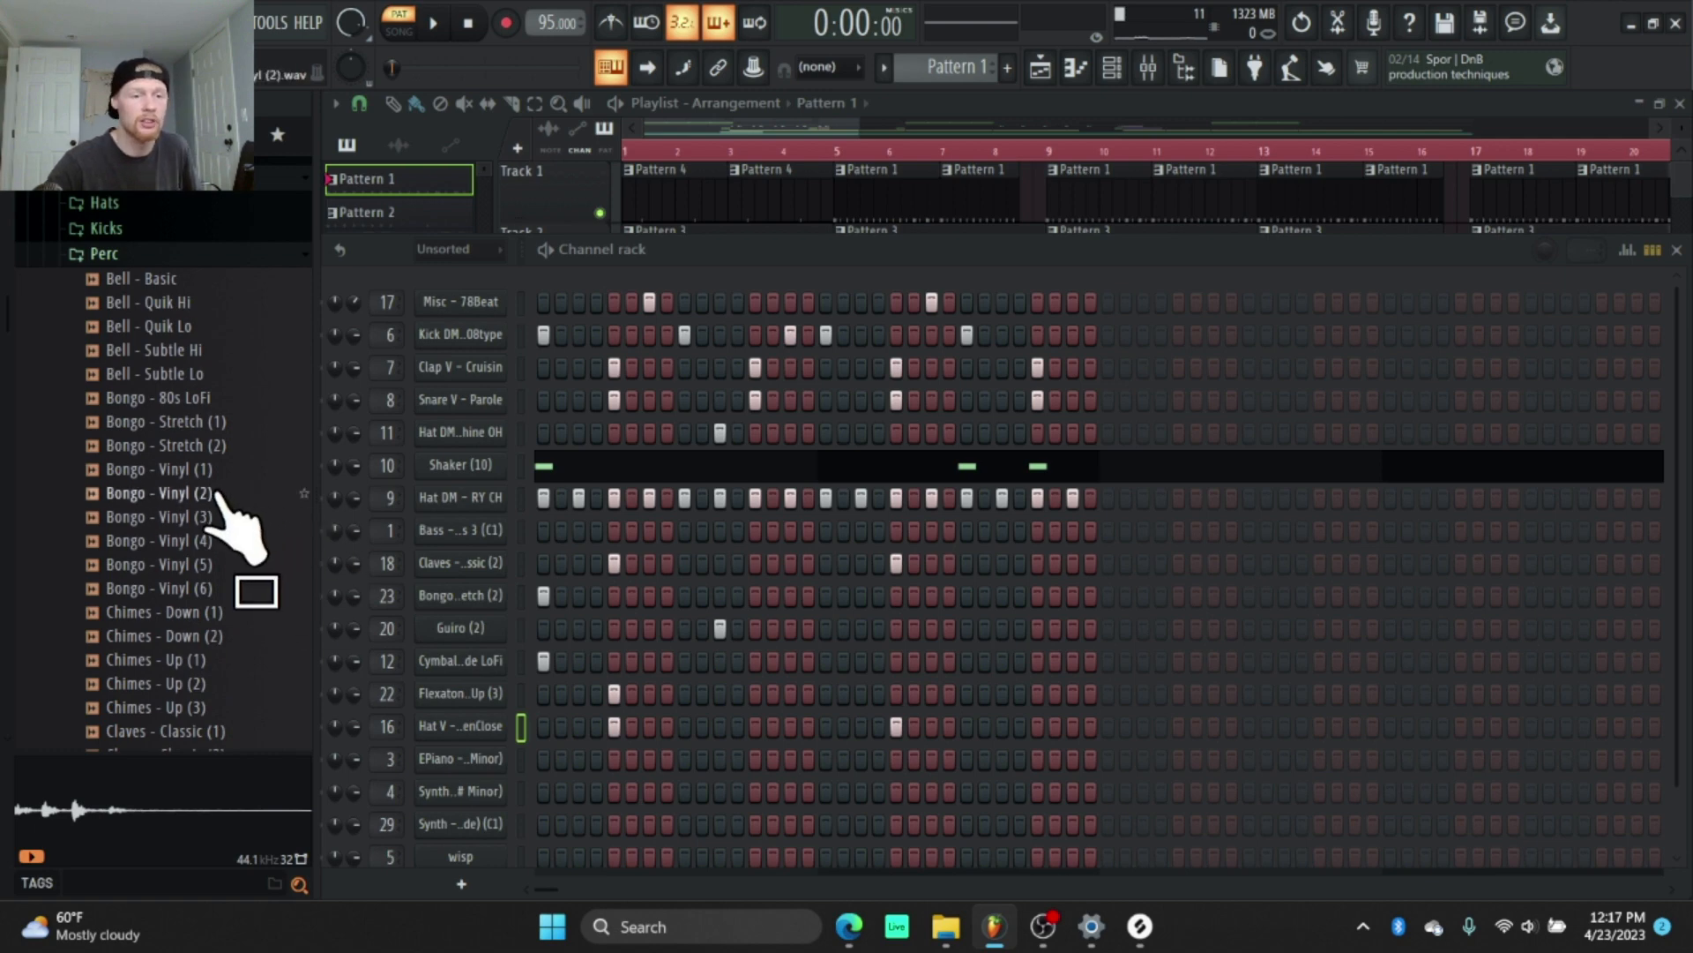
left_click(190, 493)
scroll(211, 626, "down", 2)
scroll(231, 652, "down", 6)
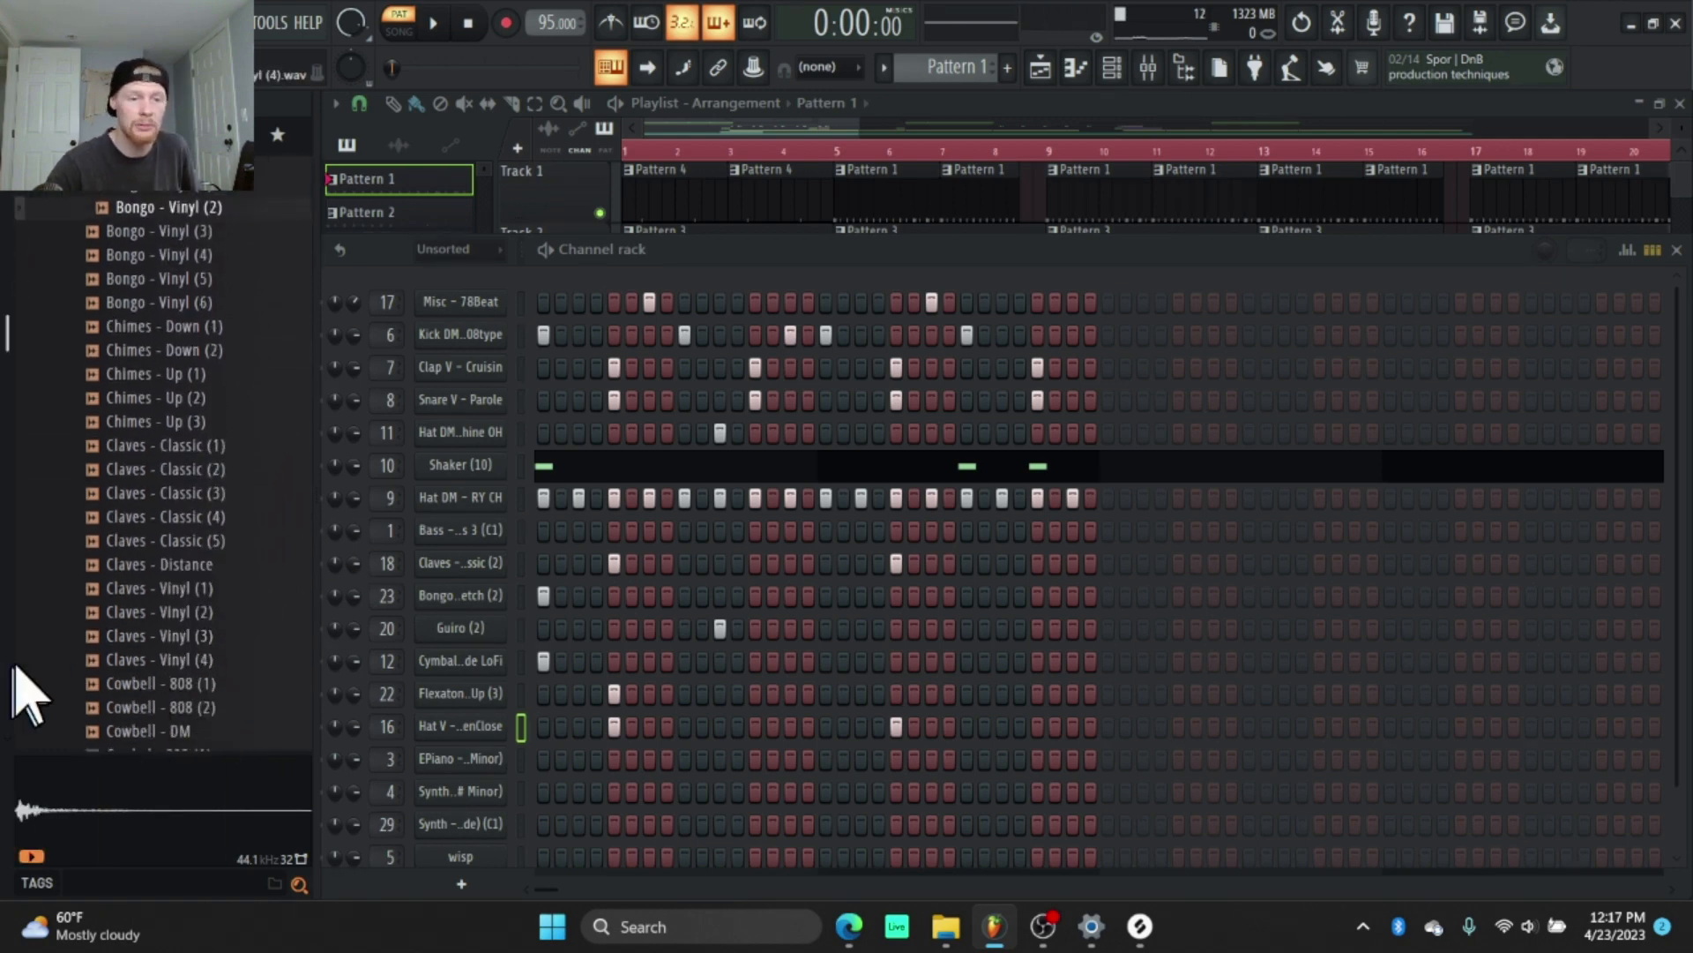
scroll(190, 617, "down", 6)
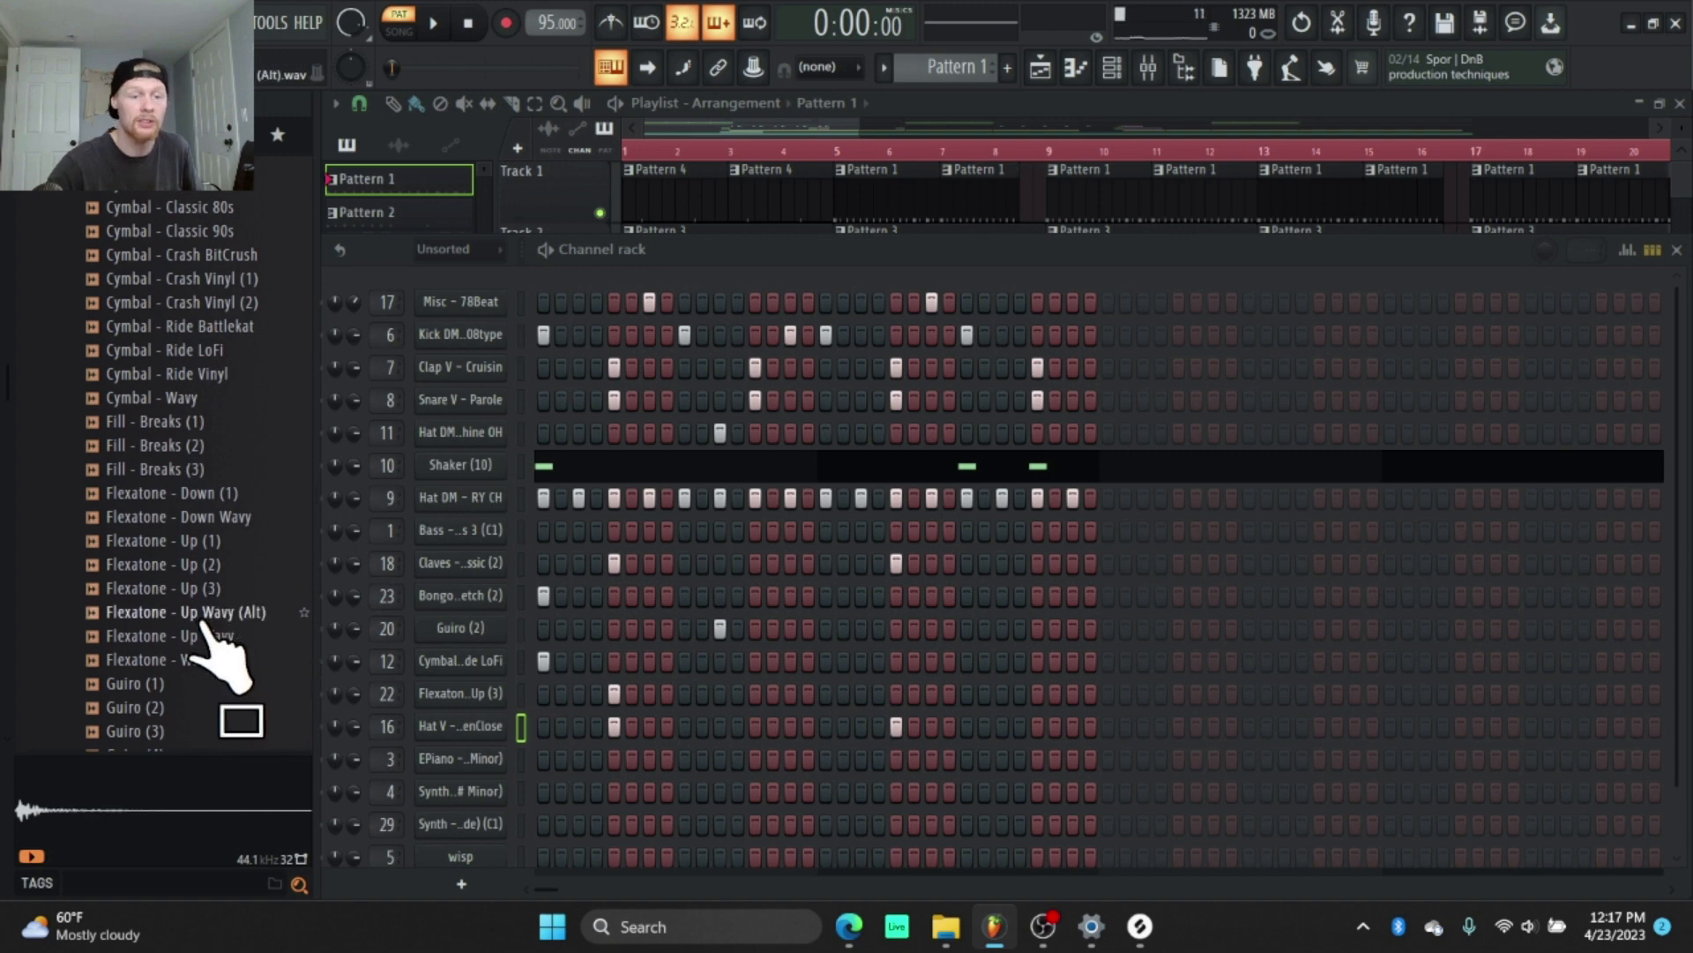
scroll(159, 653, "down", 8)
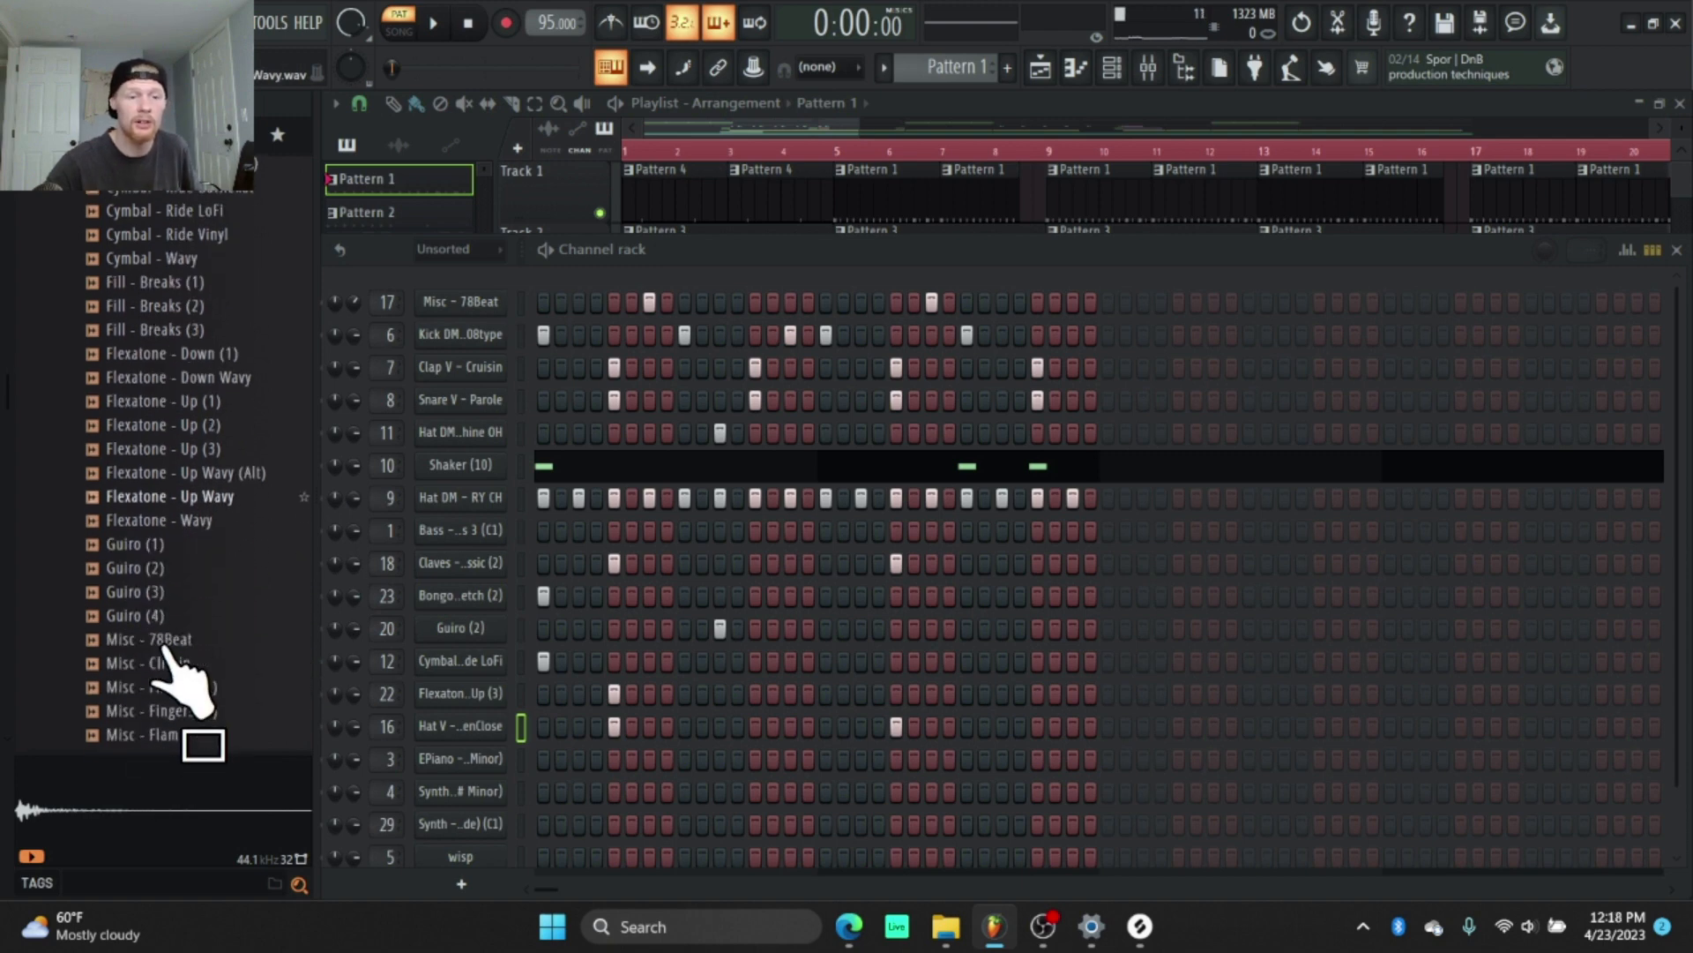
scroll(198, 679, "down", 8)
scroll(196, 668, "down", 6)
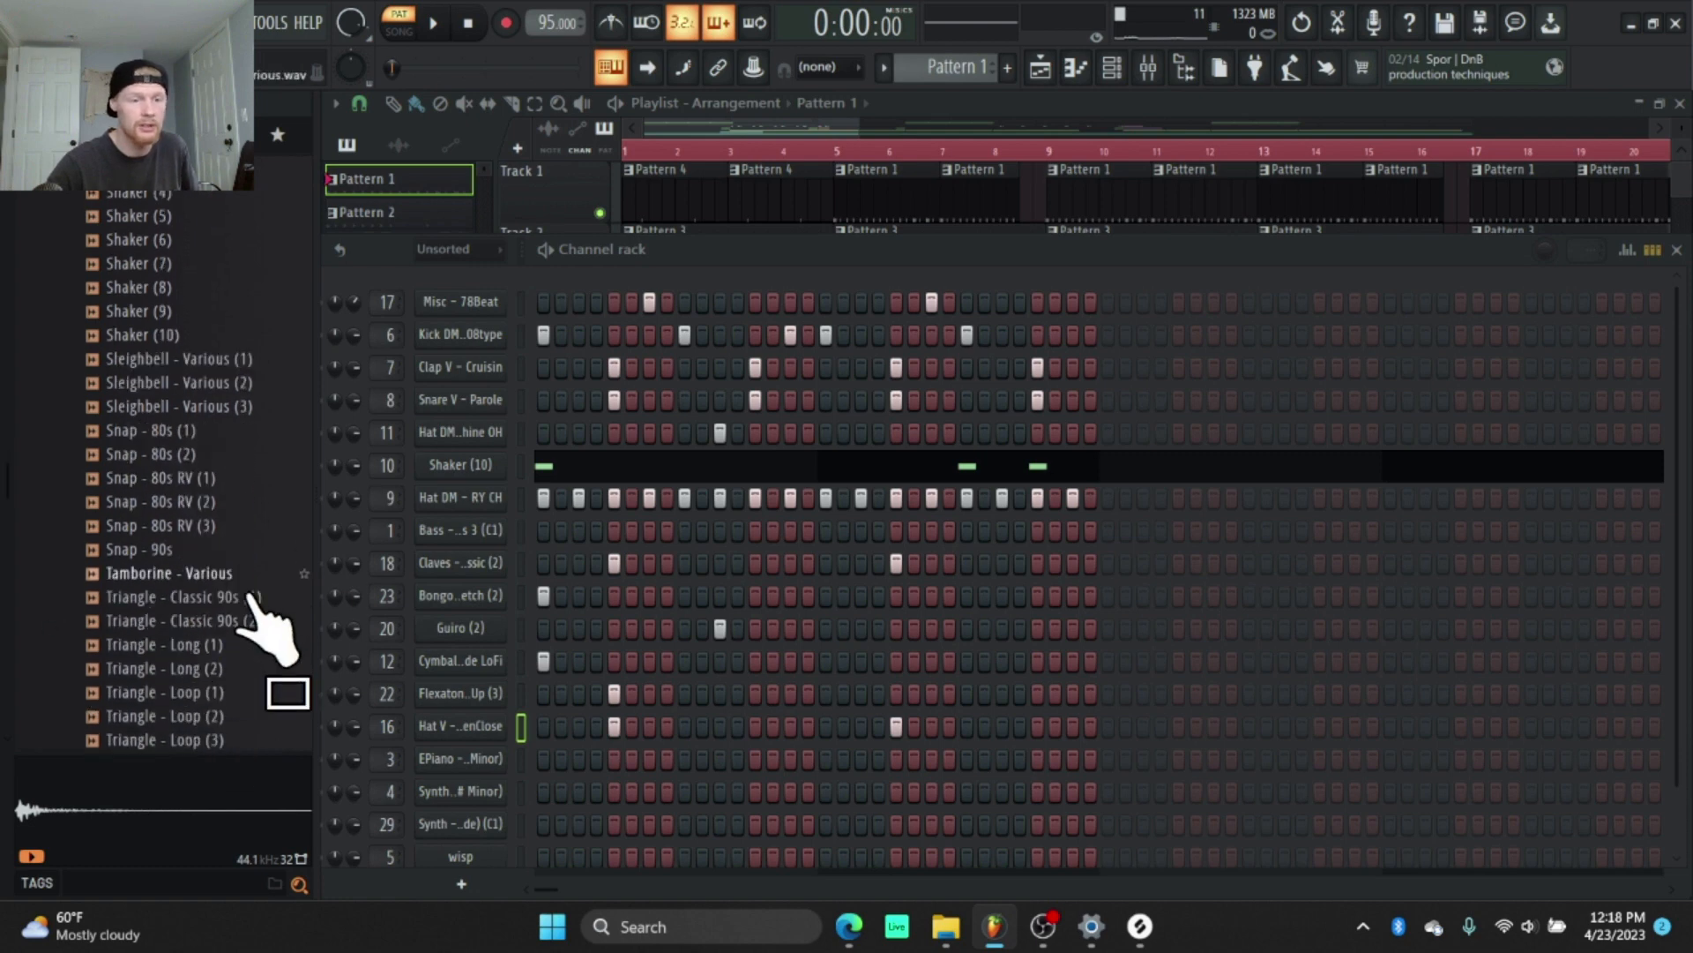
Return to the top of the Loaded G-Funk Vol. 1 kit in the browser and collapse its DRUMS folder.
scroll(216, 414, "up", 20)
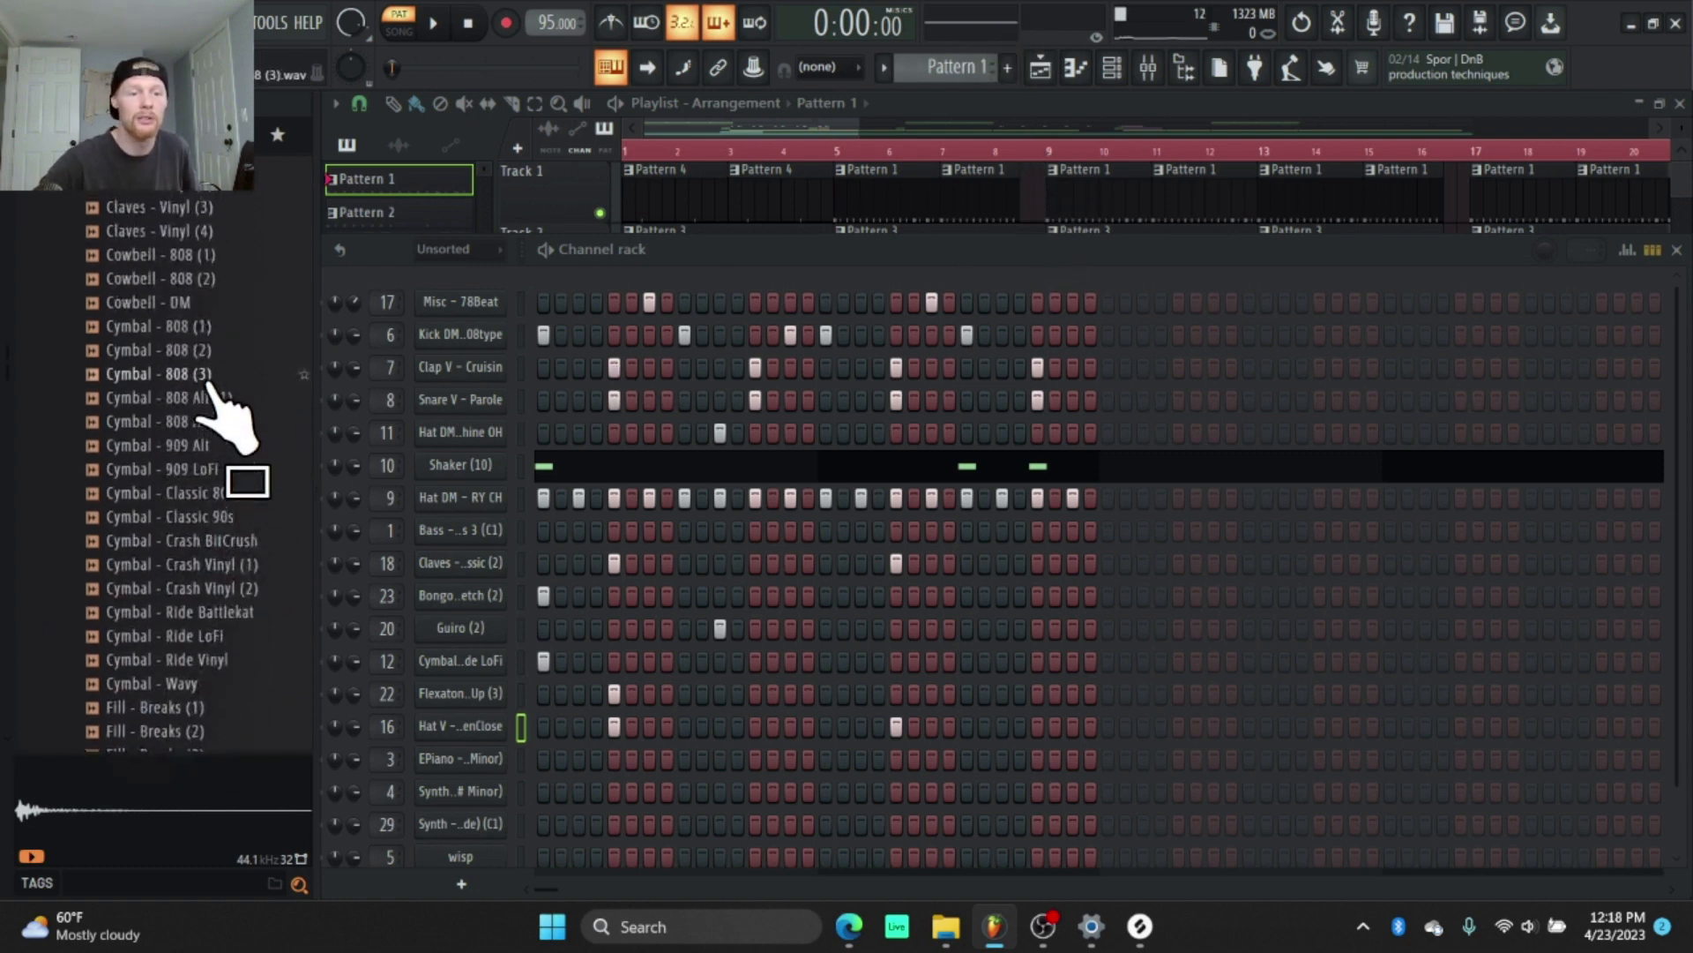
scroll(213, 393, "up", 15)
left_click_drag(319, 422, 468, 437)
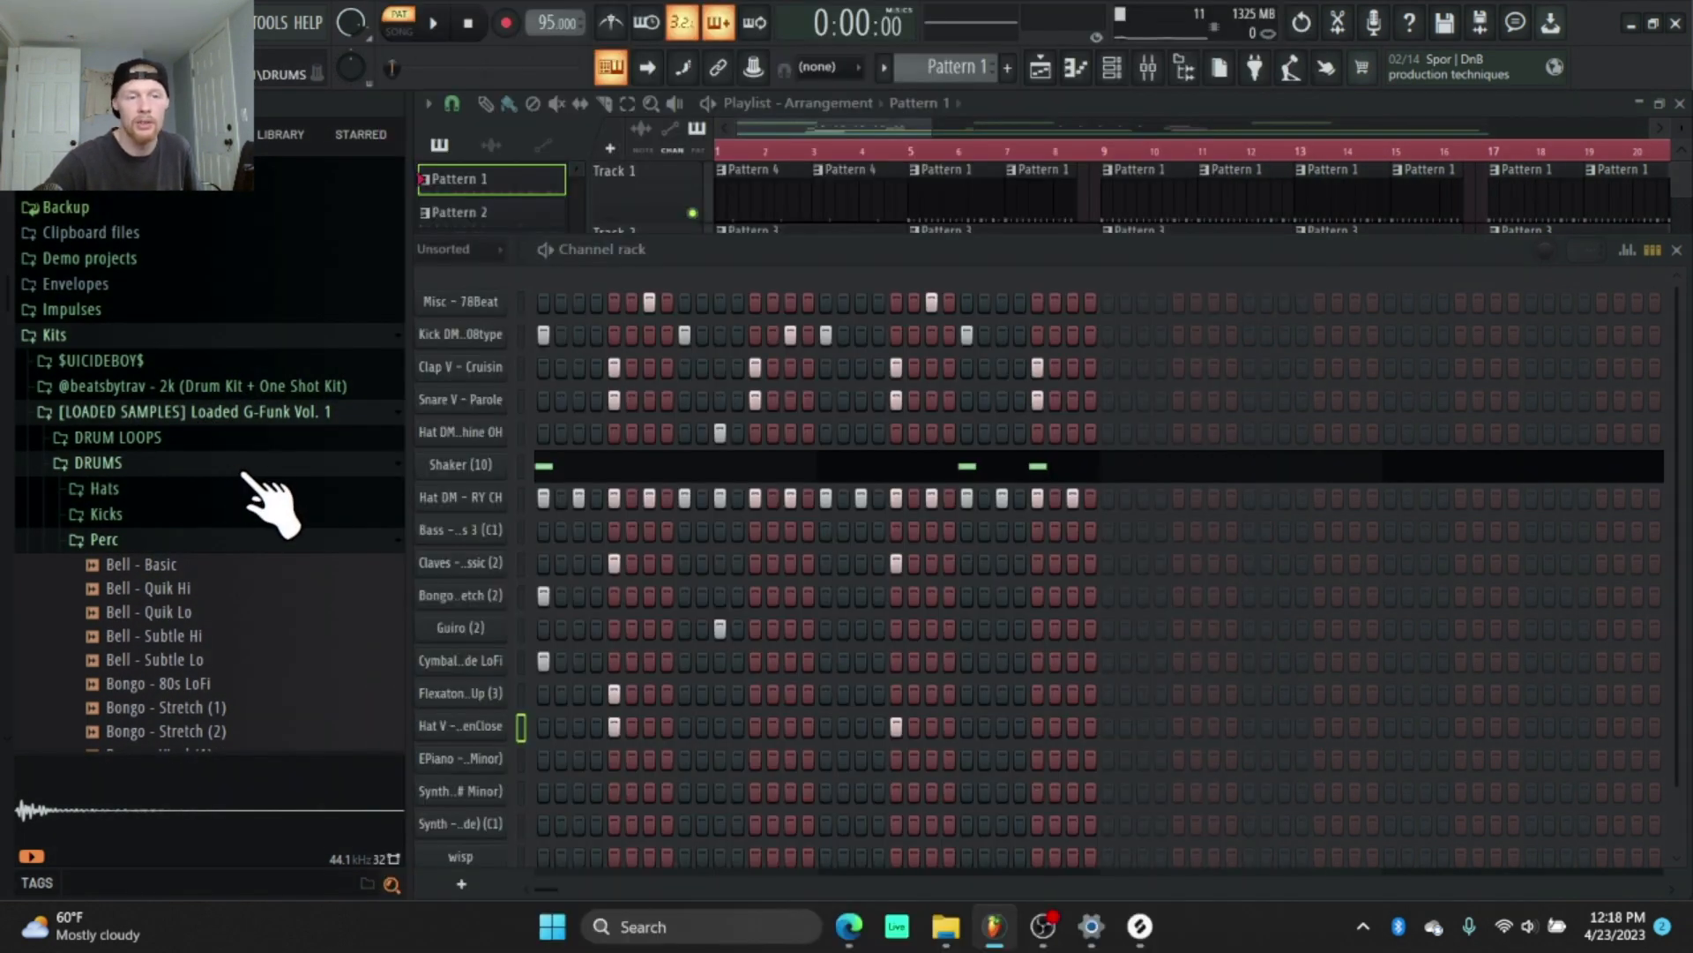
left_click(247, 462)
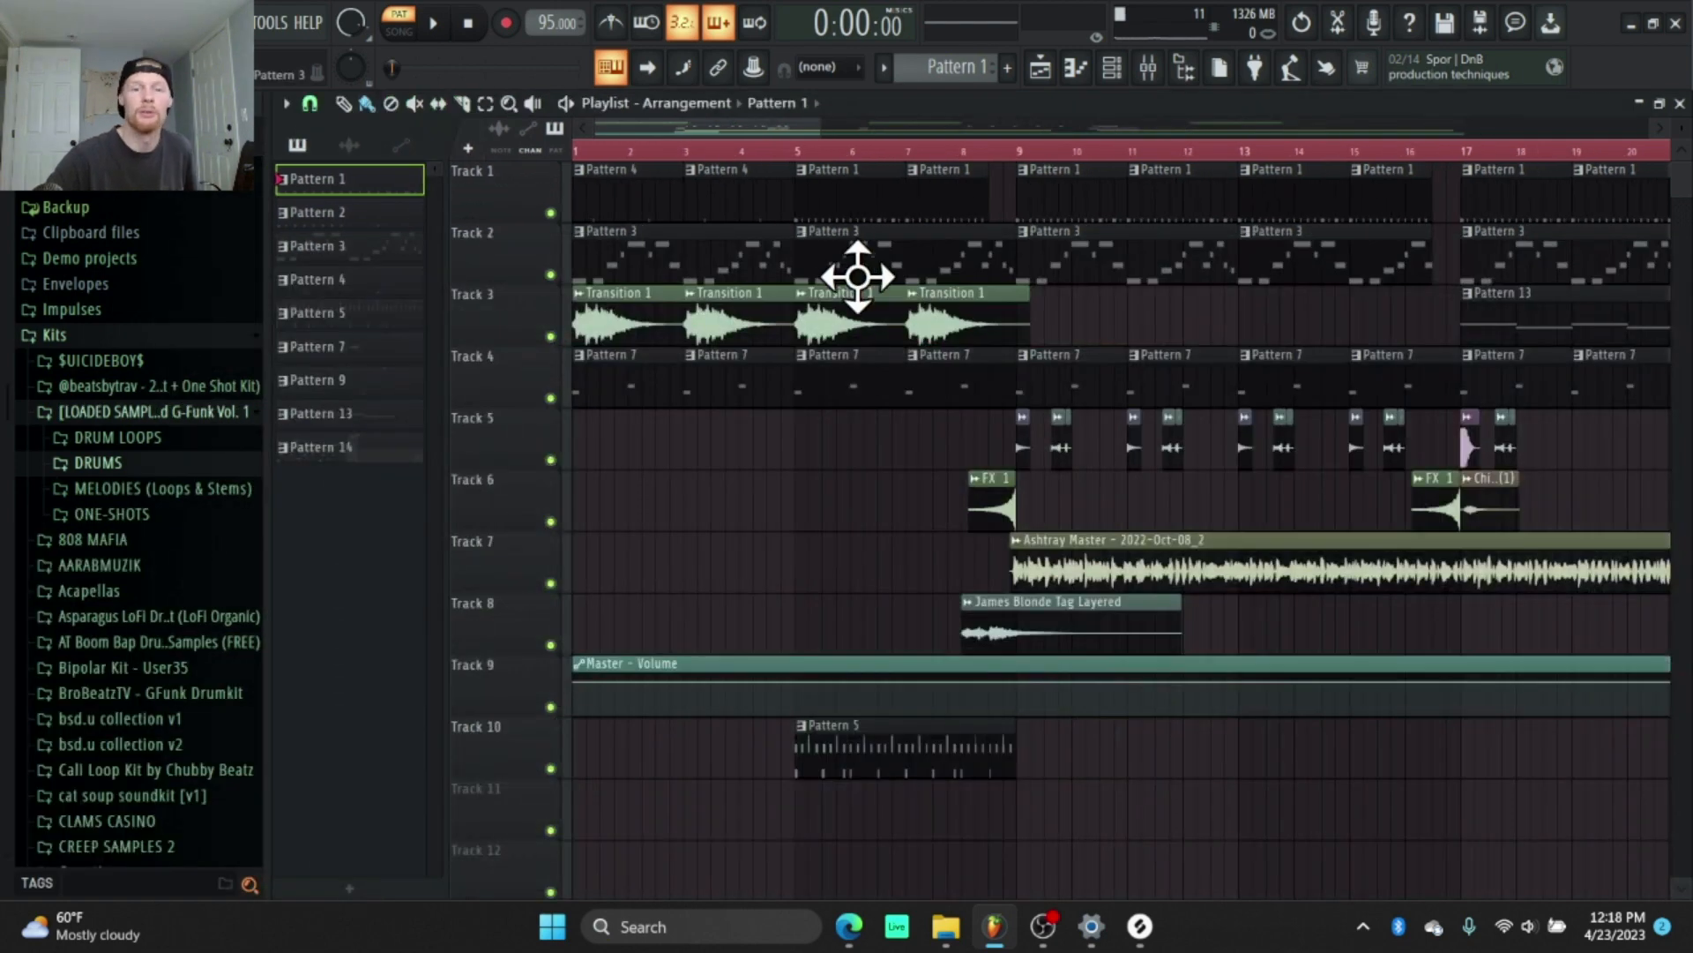
Open Pattern 3's bass notes in the piano roll and bring up the channel rack.
double_click(855, 256)
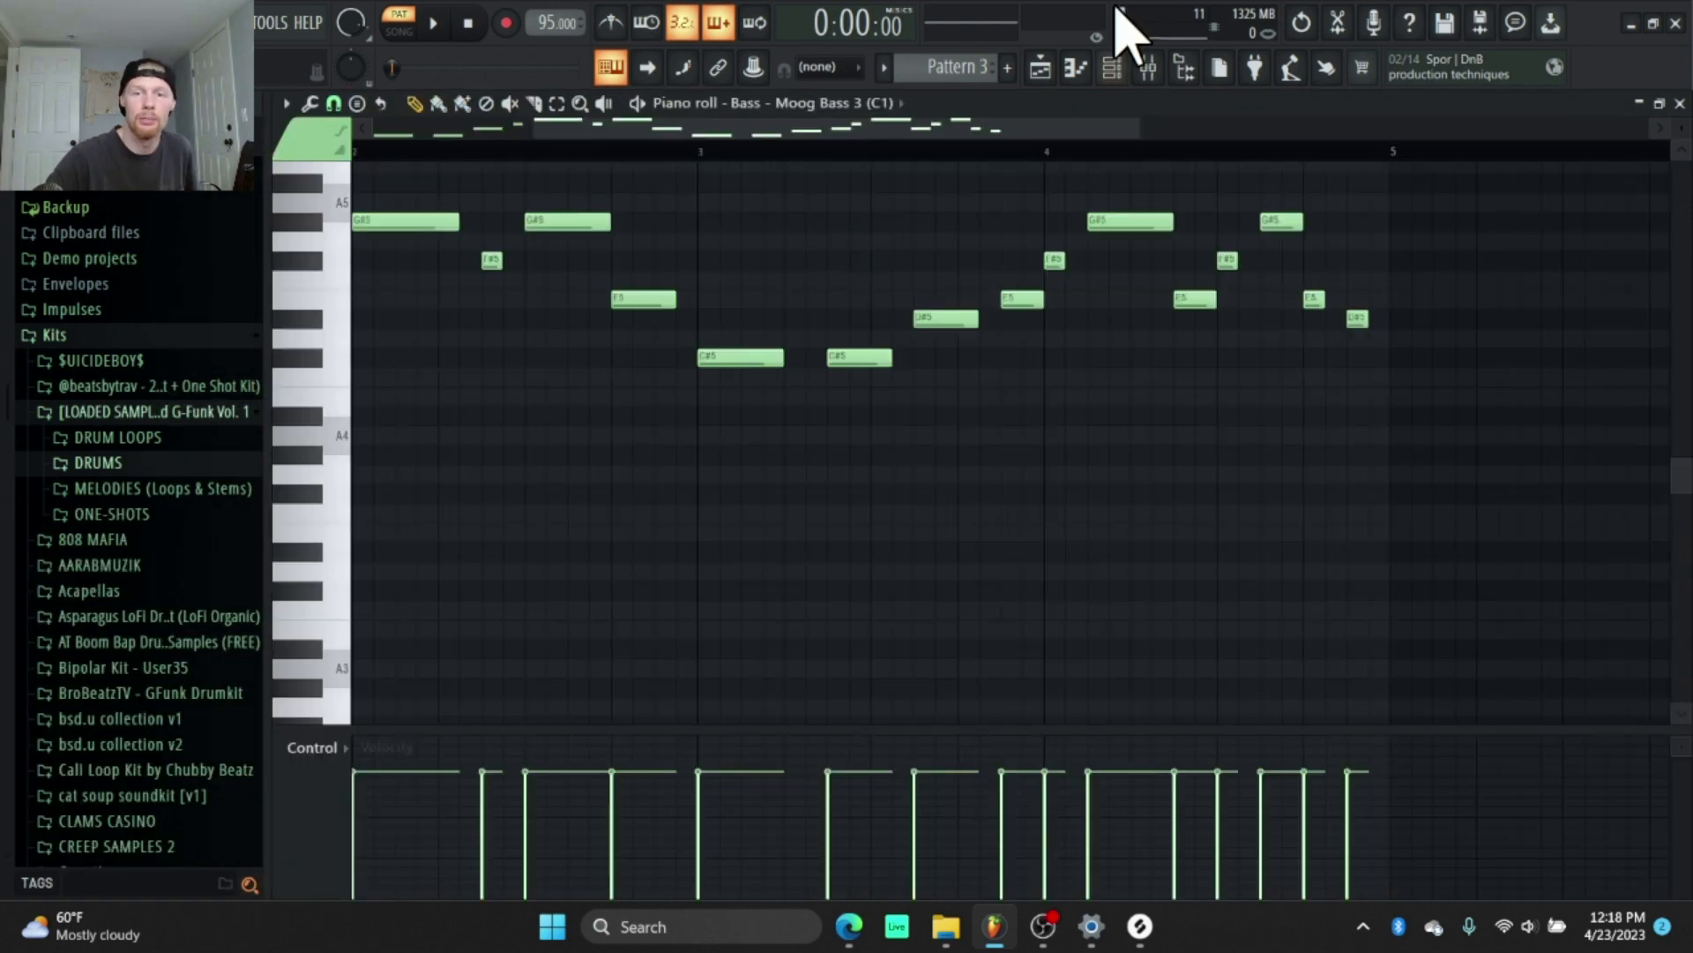
left_click(1113, 67)
Audition several Moog Bass samples in the kit's ONE-SHOTS Bass folder, including Moog Bass 2 (C2), and collapse the Bass folder.
left_click(164, 514)
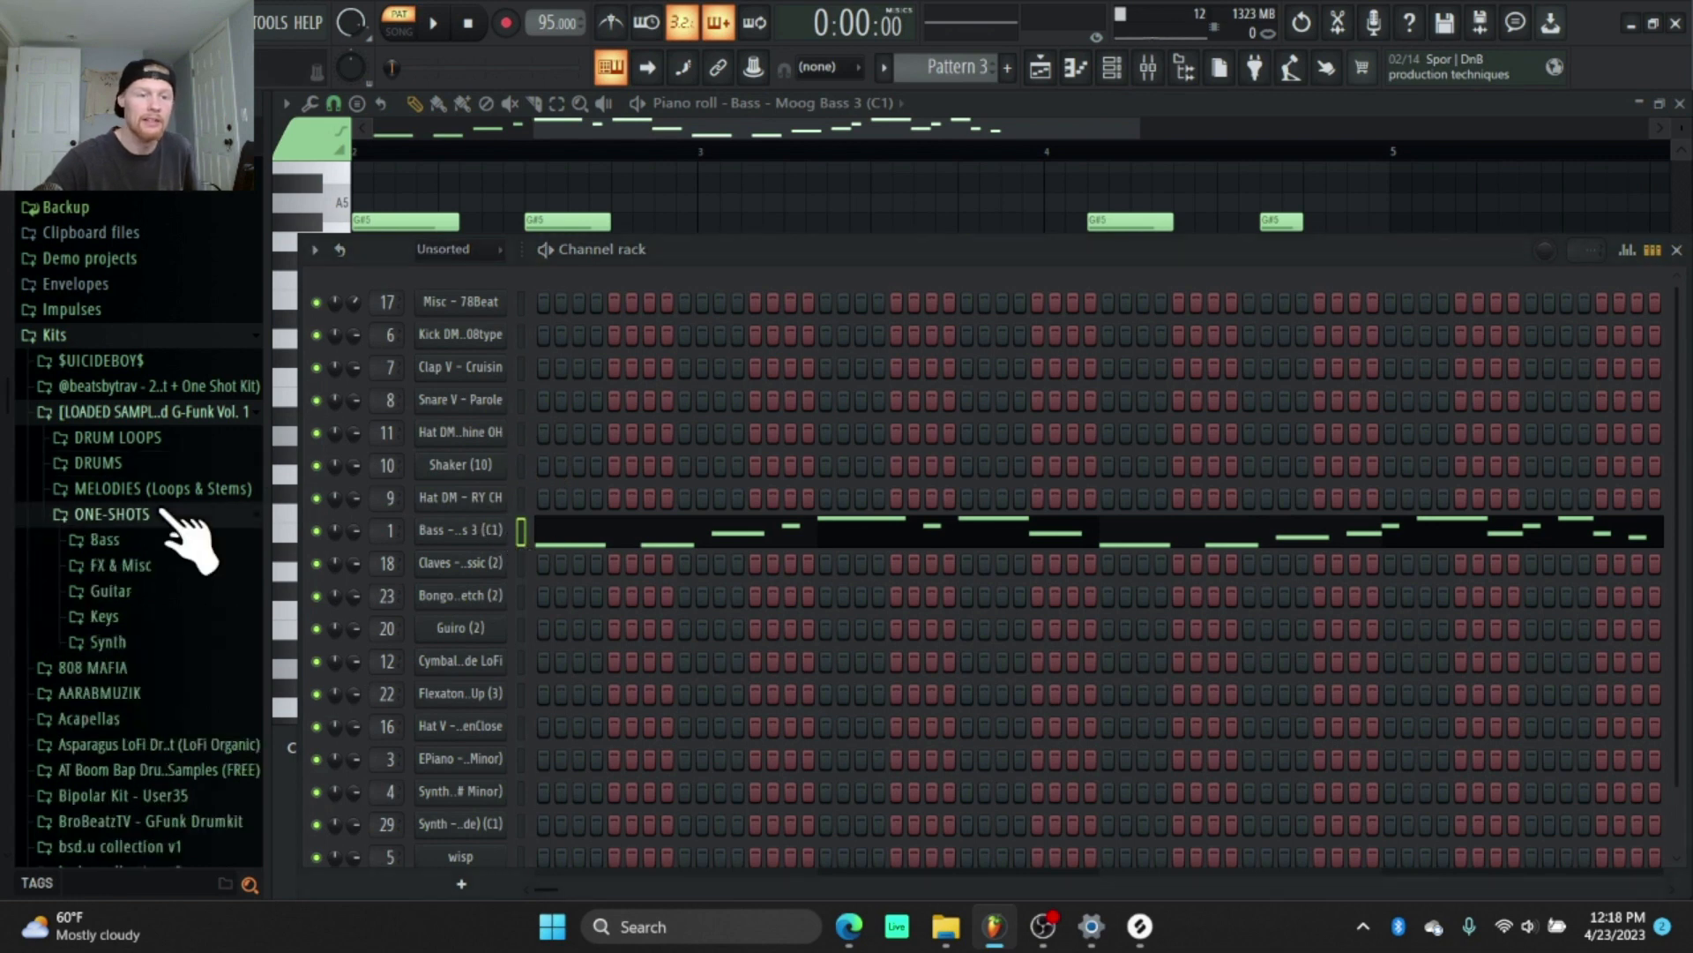
left_click(119, 540)
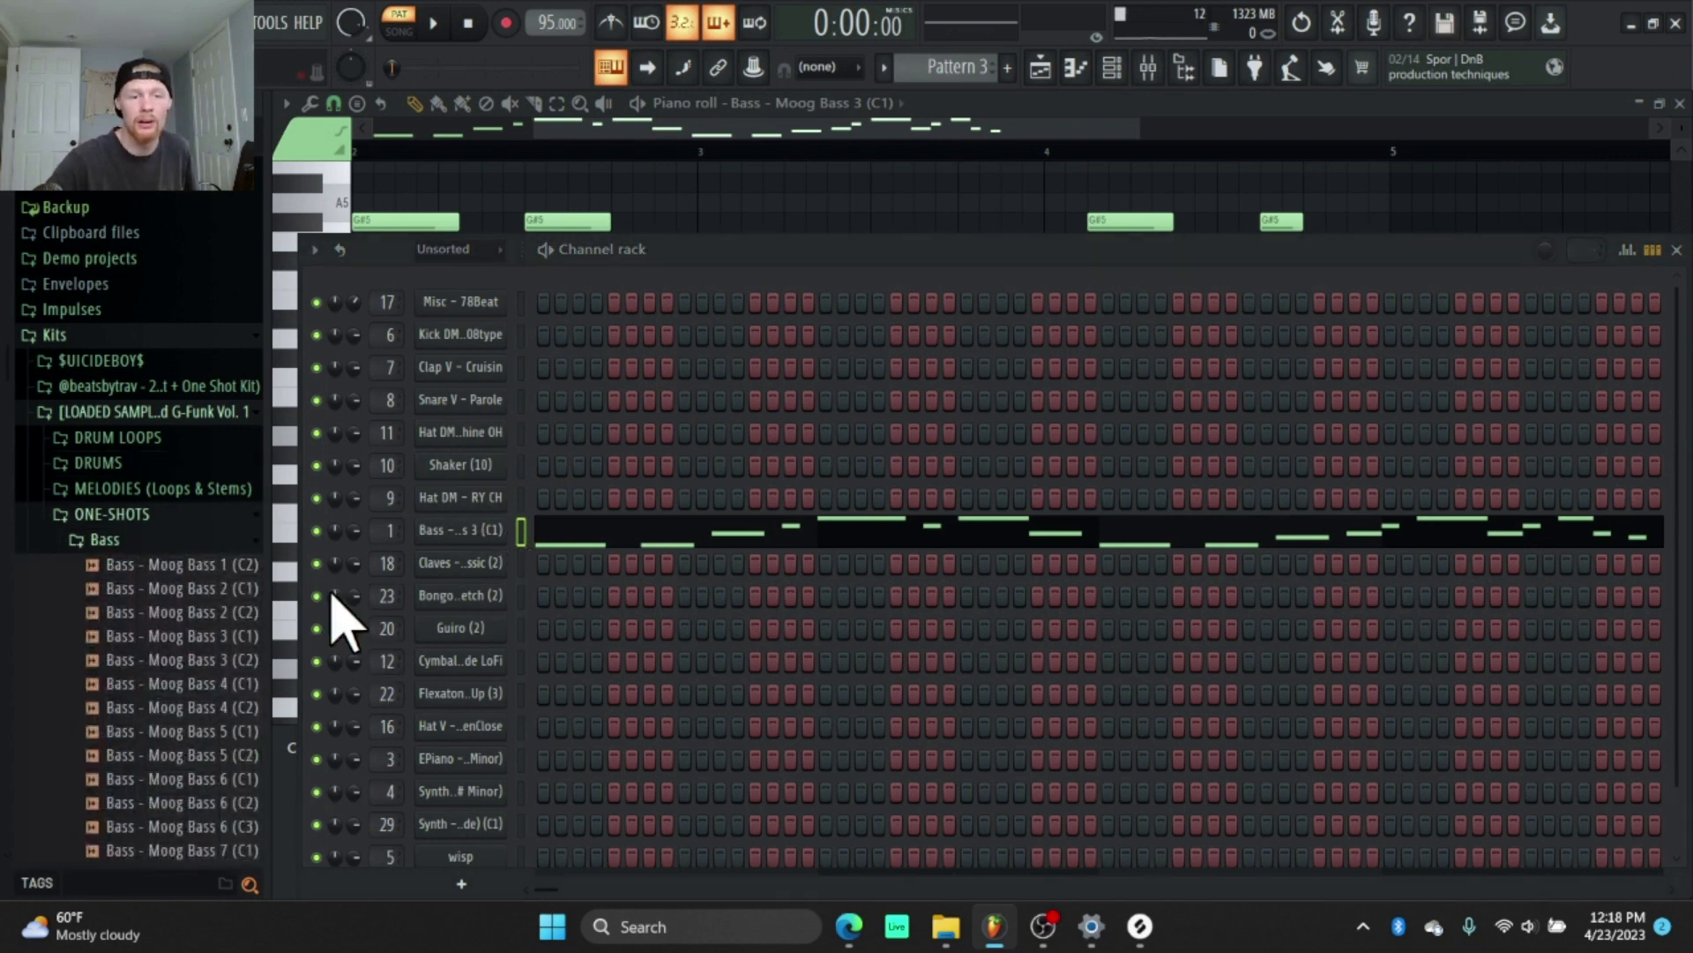
scroll(120, 683, "up", 1)
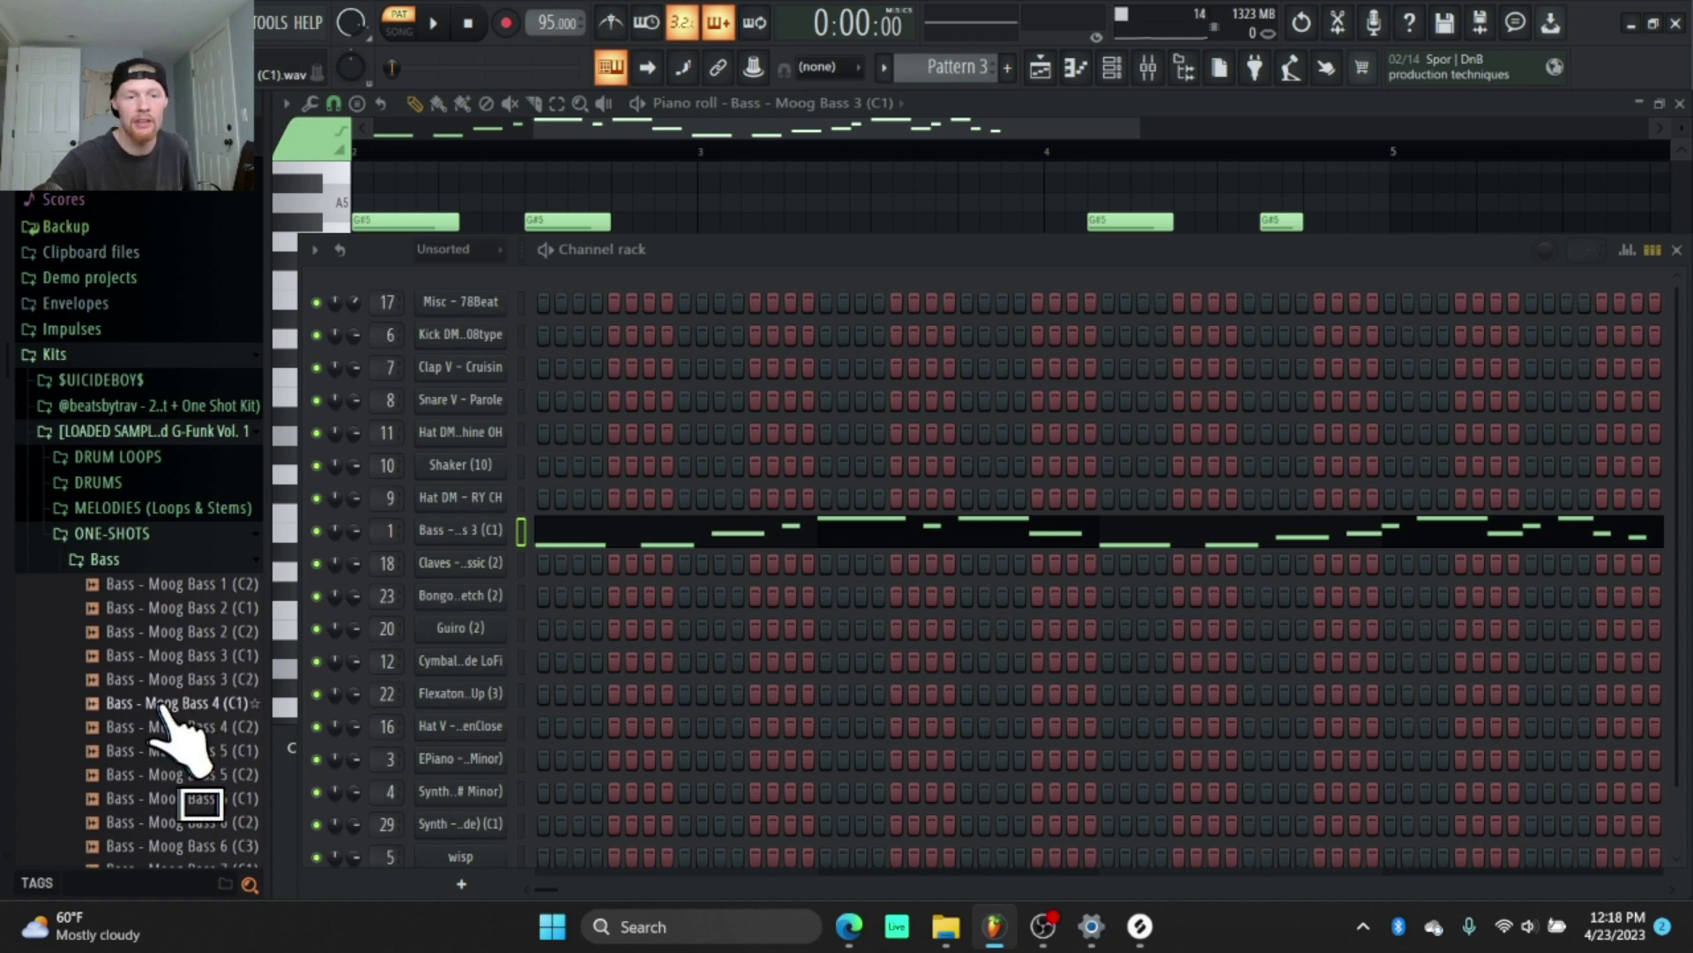
left_click(199, 750)
left_click(208, 686)
left_click(184, 636)
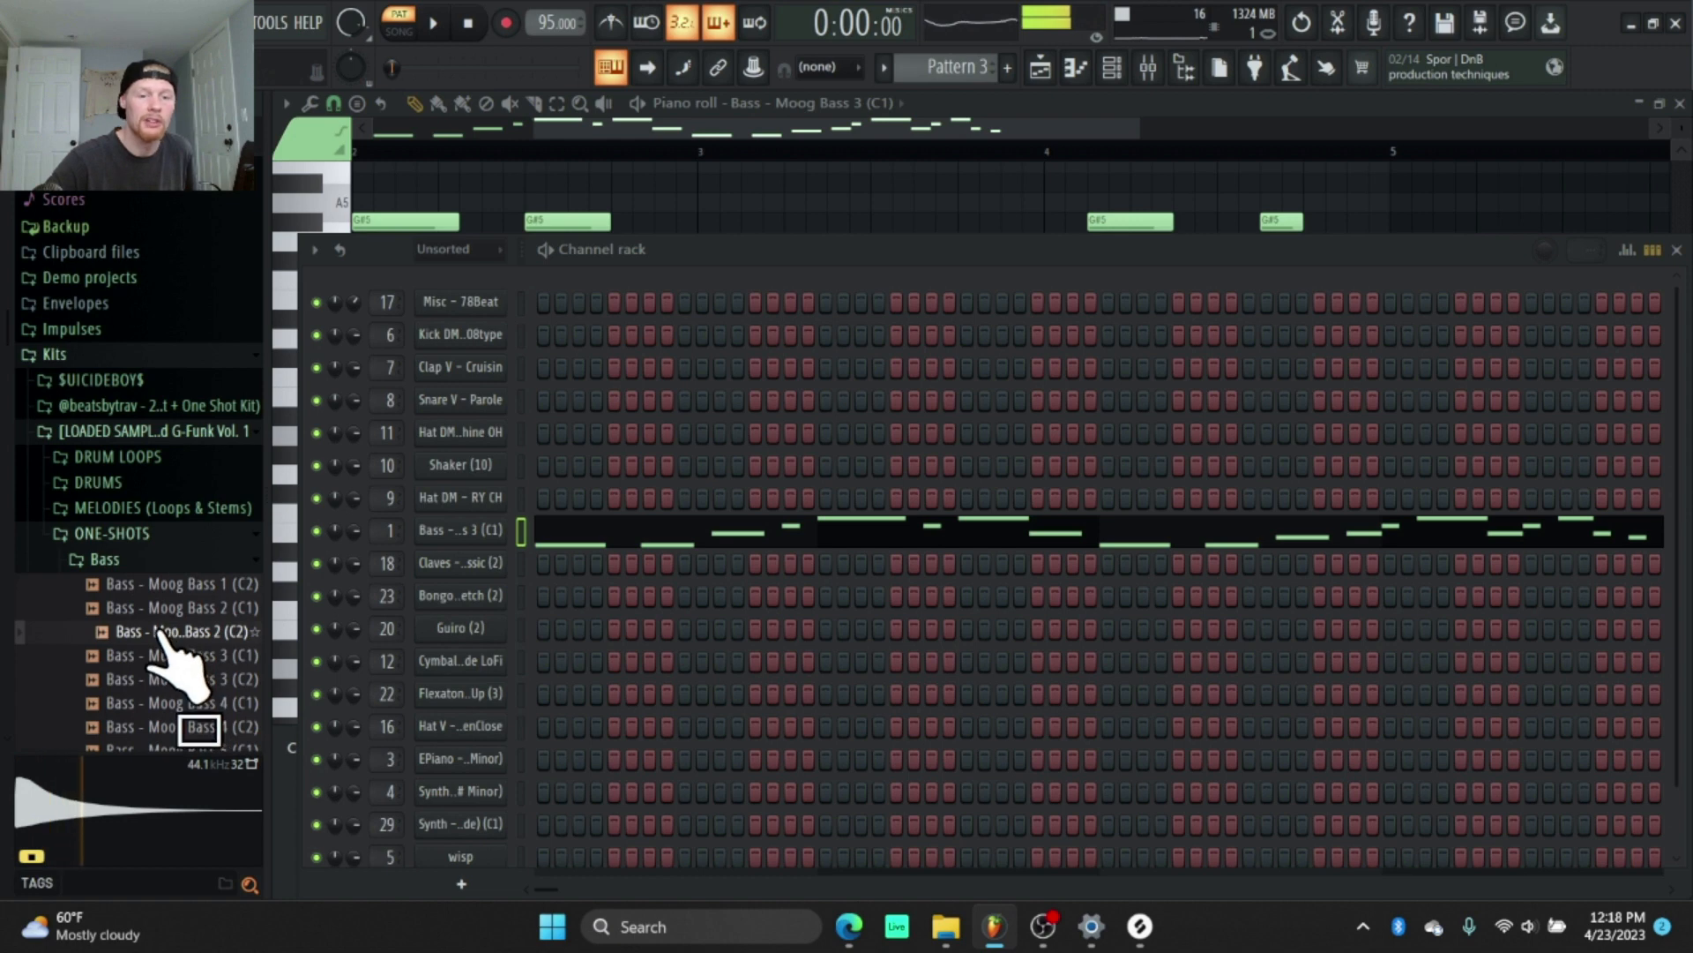
scroll(177, 653, "down", 4)
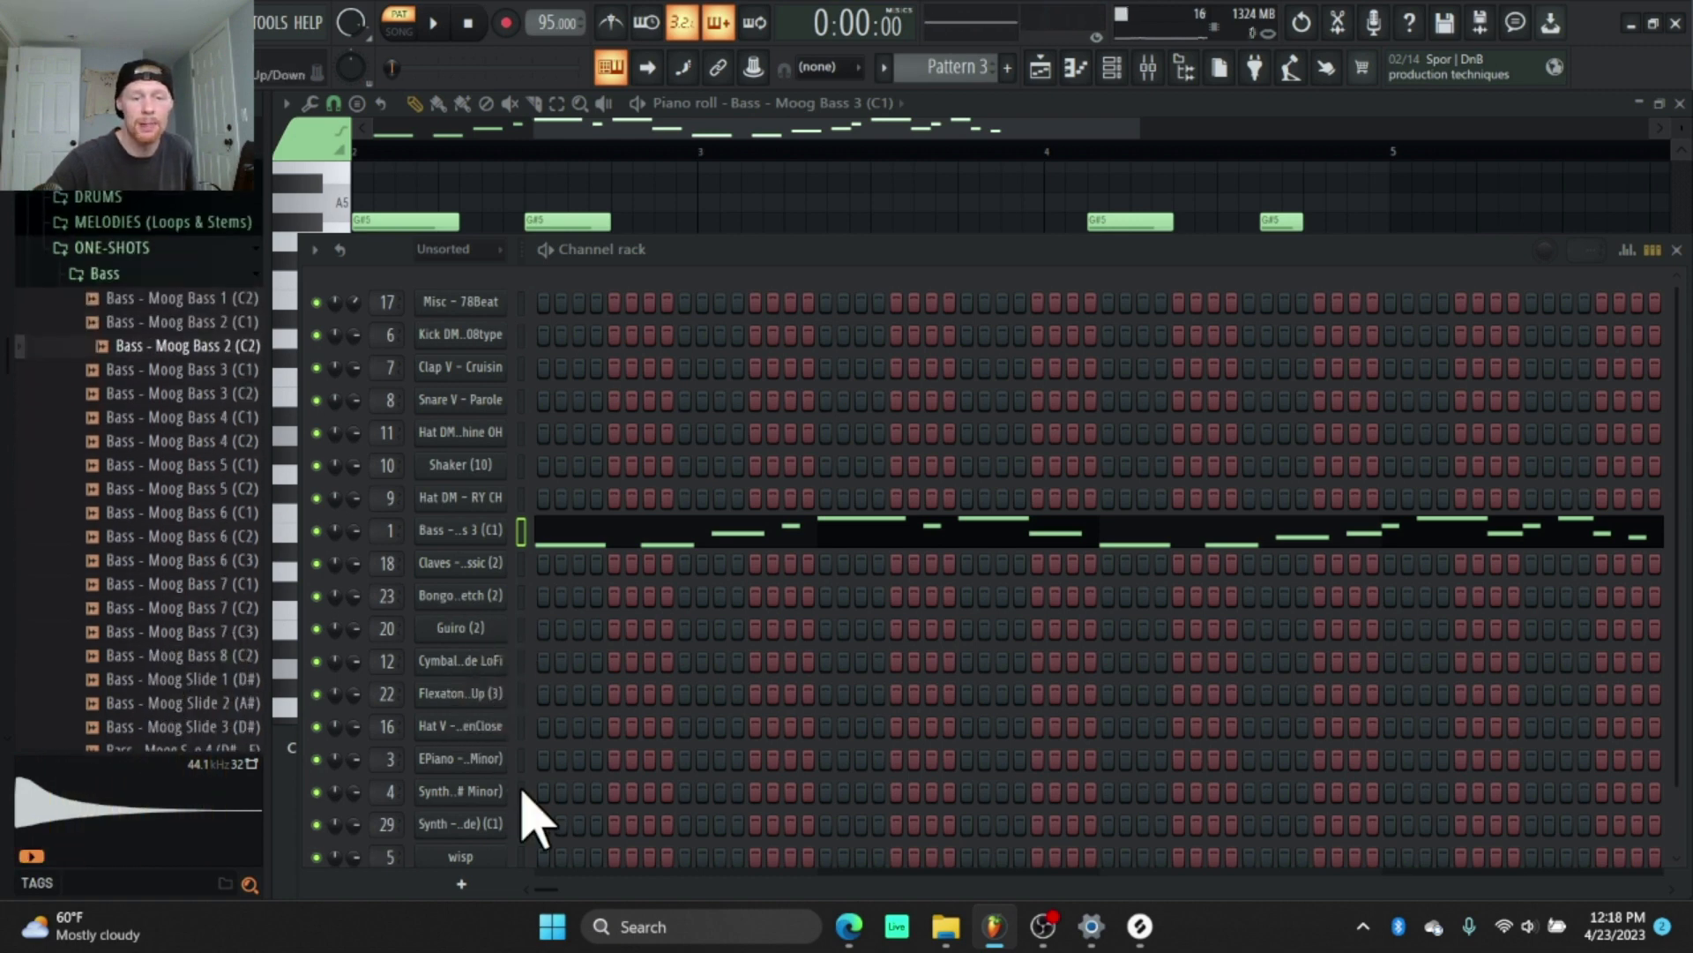
scroll(138, 712, "up", 1)
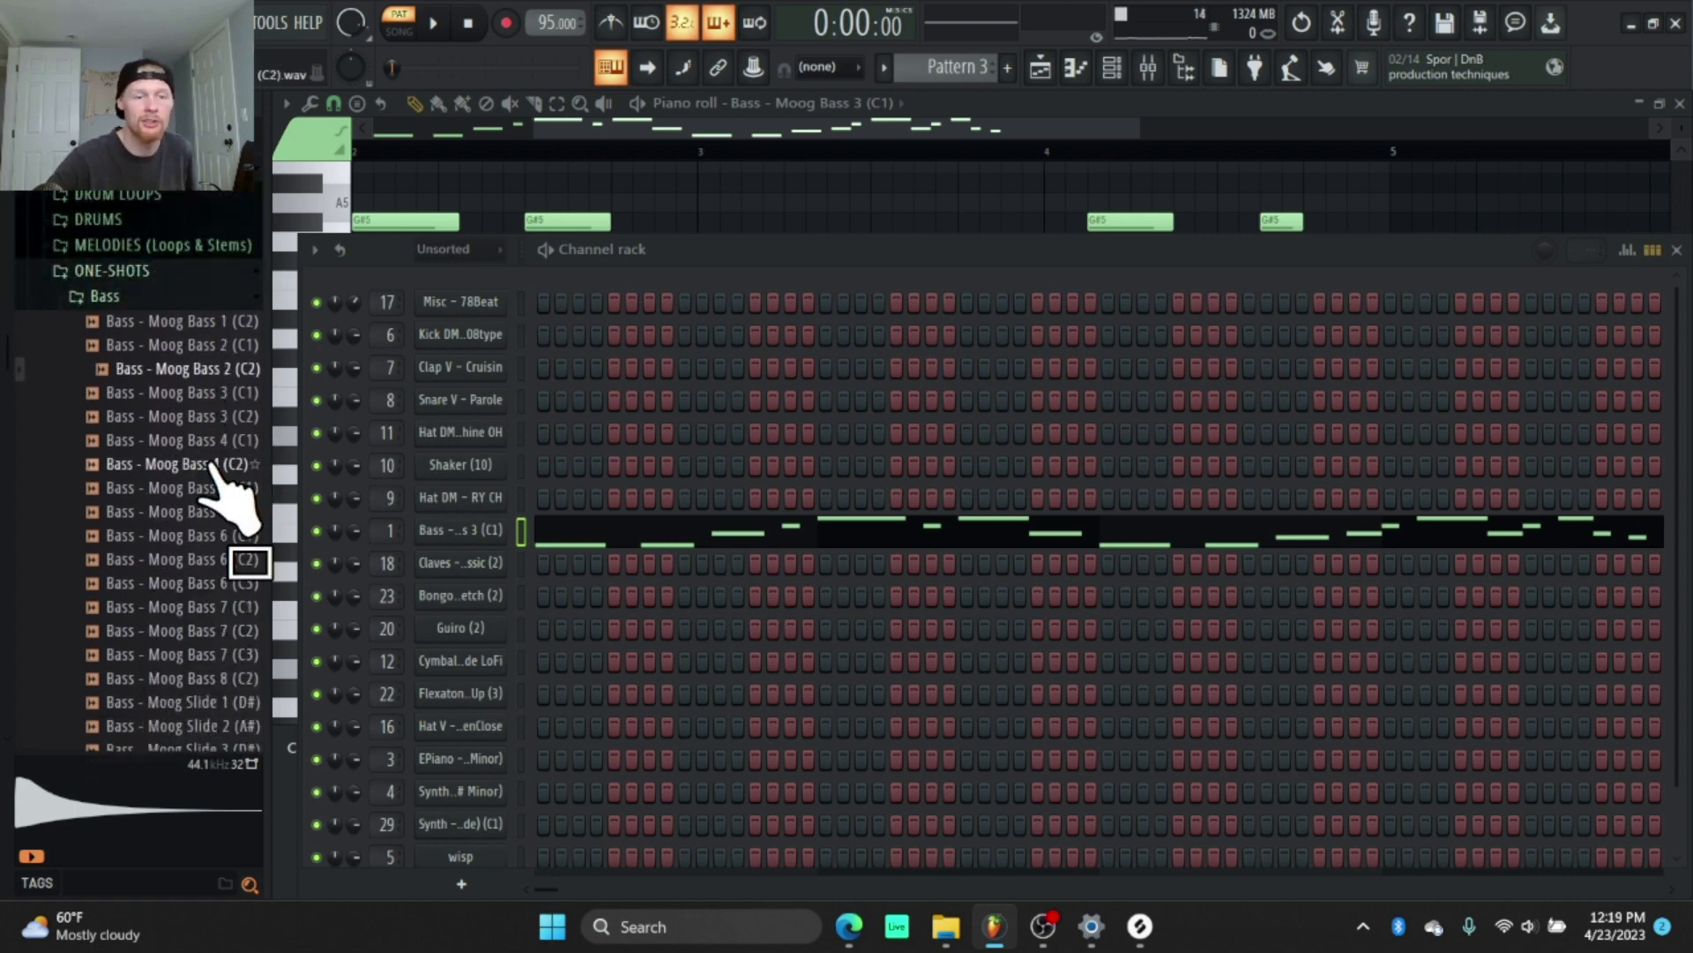
left_click(187, 298)
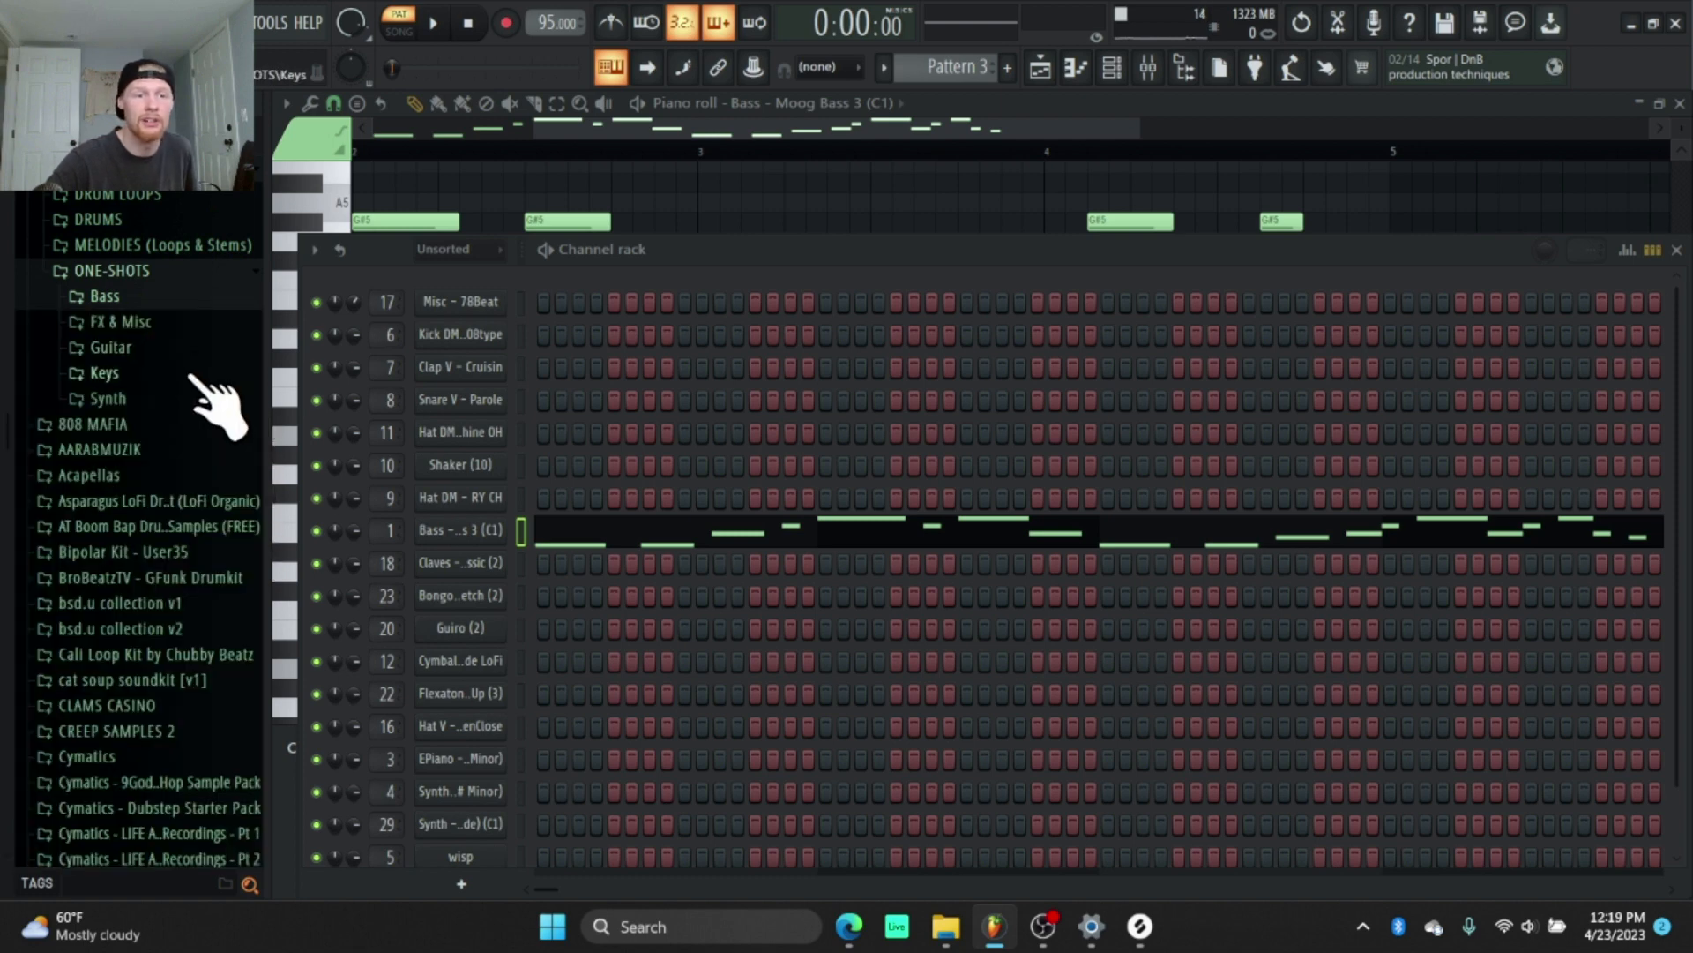
Inspect the sample, envelope and miscellaneous settings of the Bass - Moog Bass 3 (C1) channel, and close its window.
left_click(461, 531)
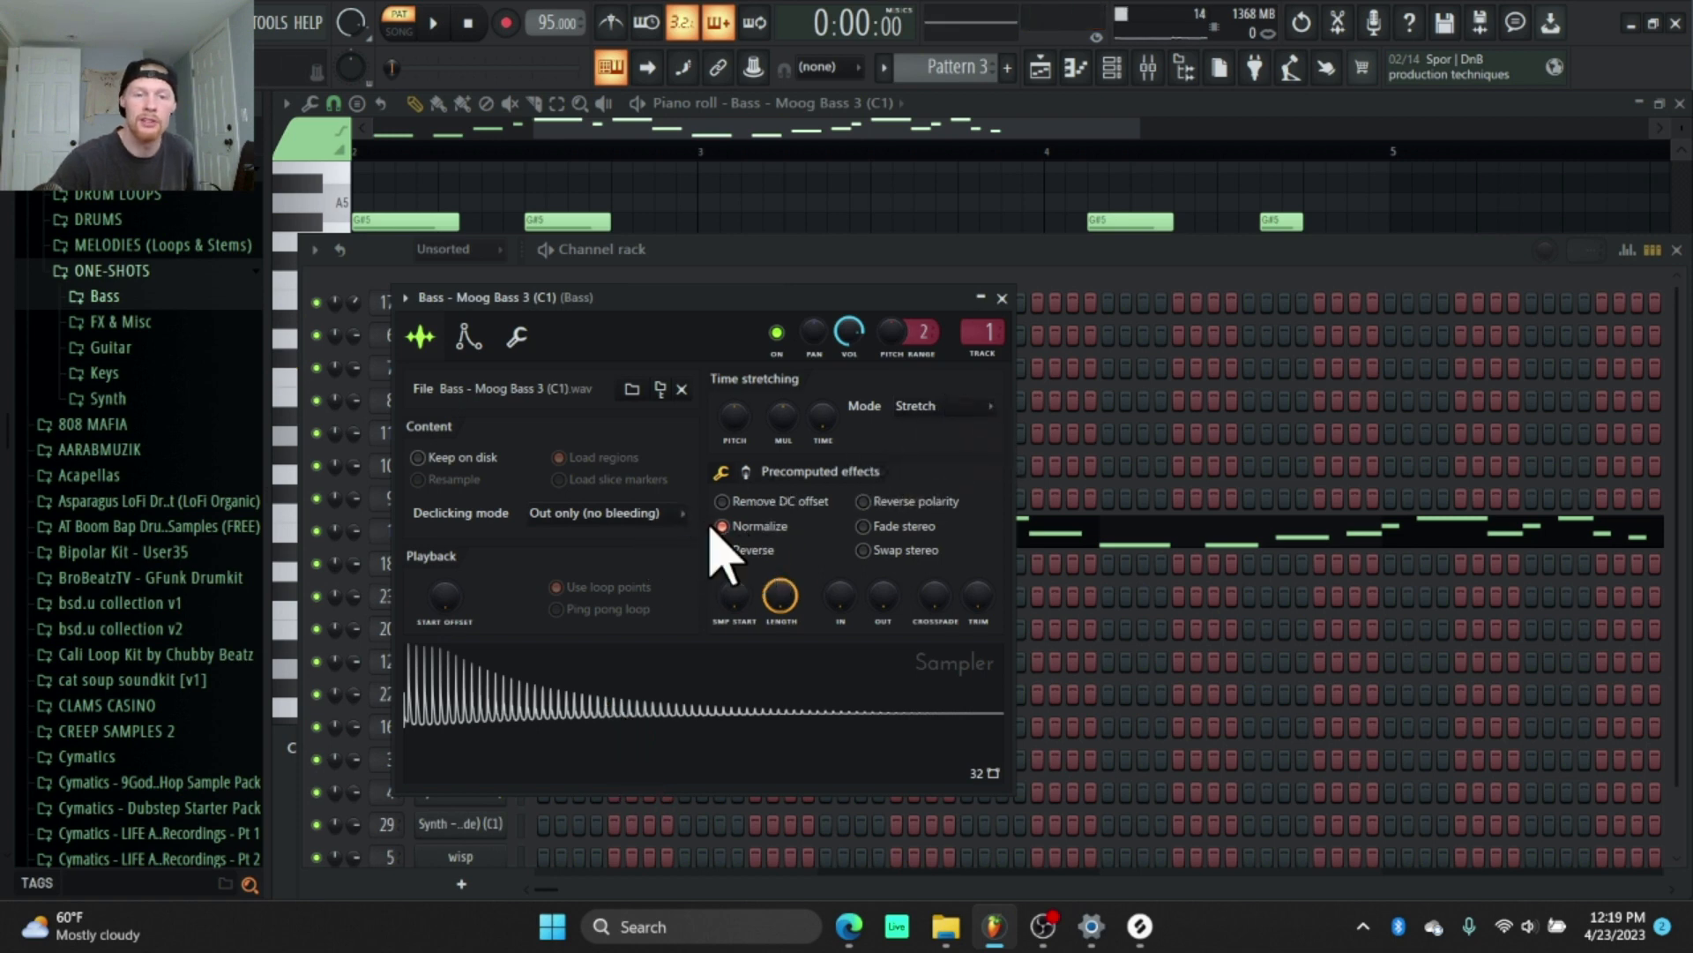
left_click(468, 338)
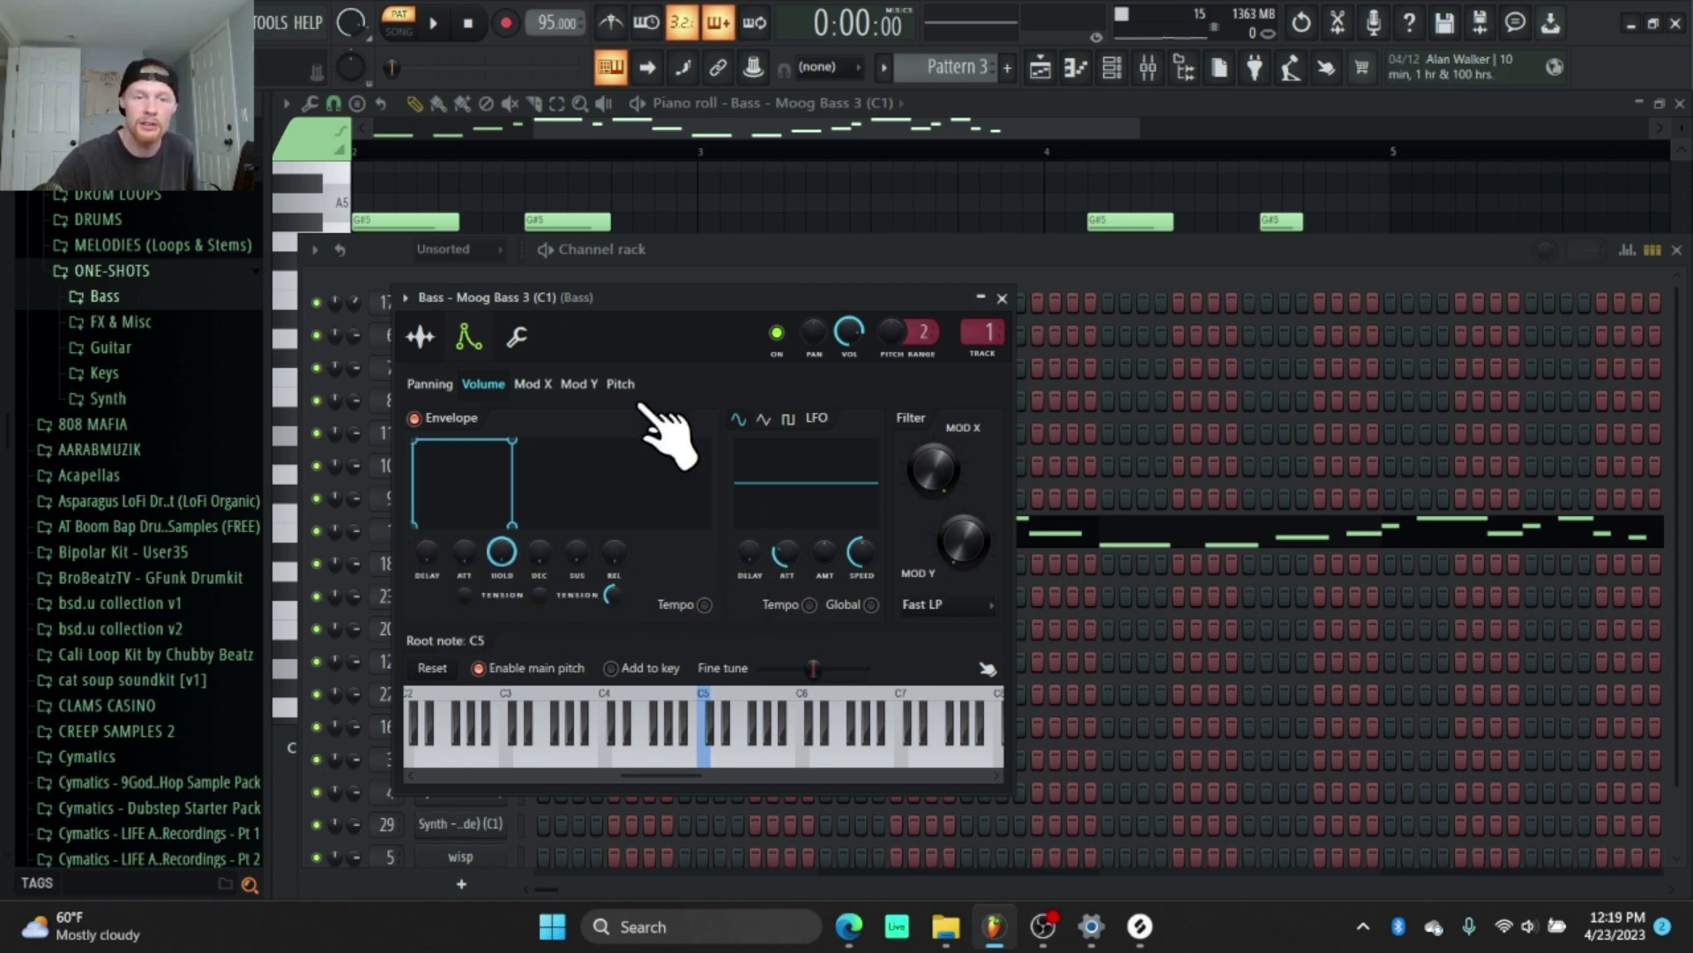
left_click(518, 337)
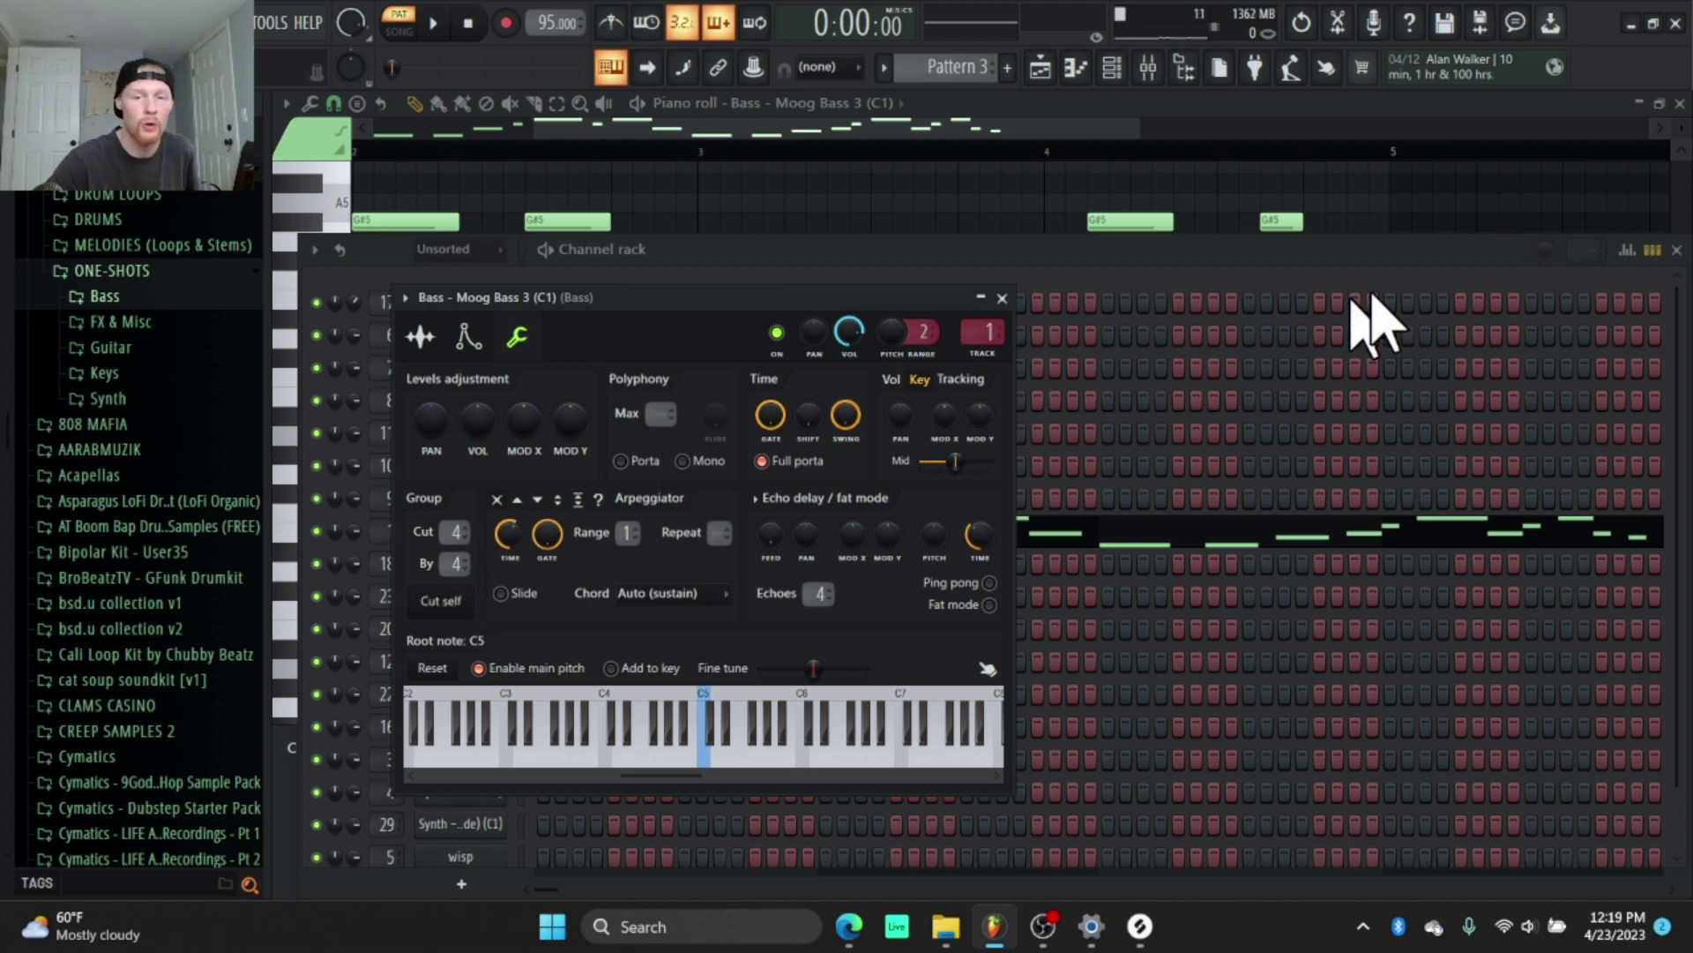
key("Escape")
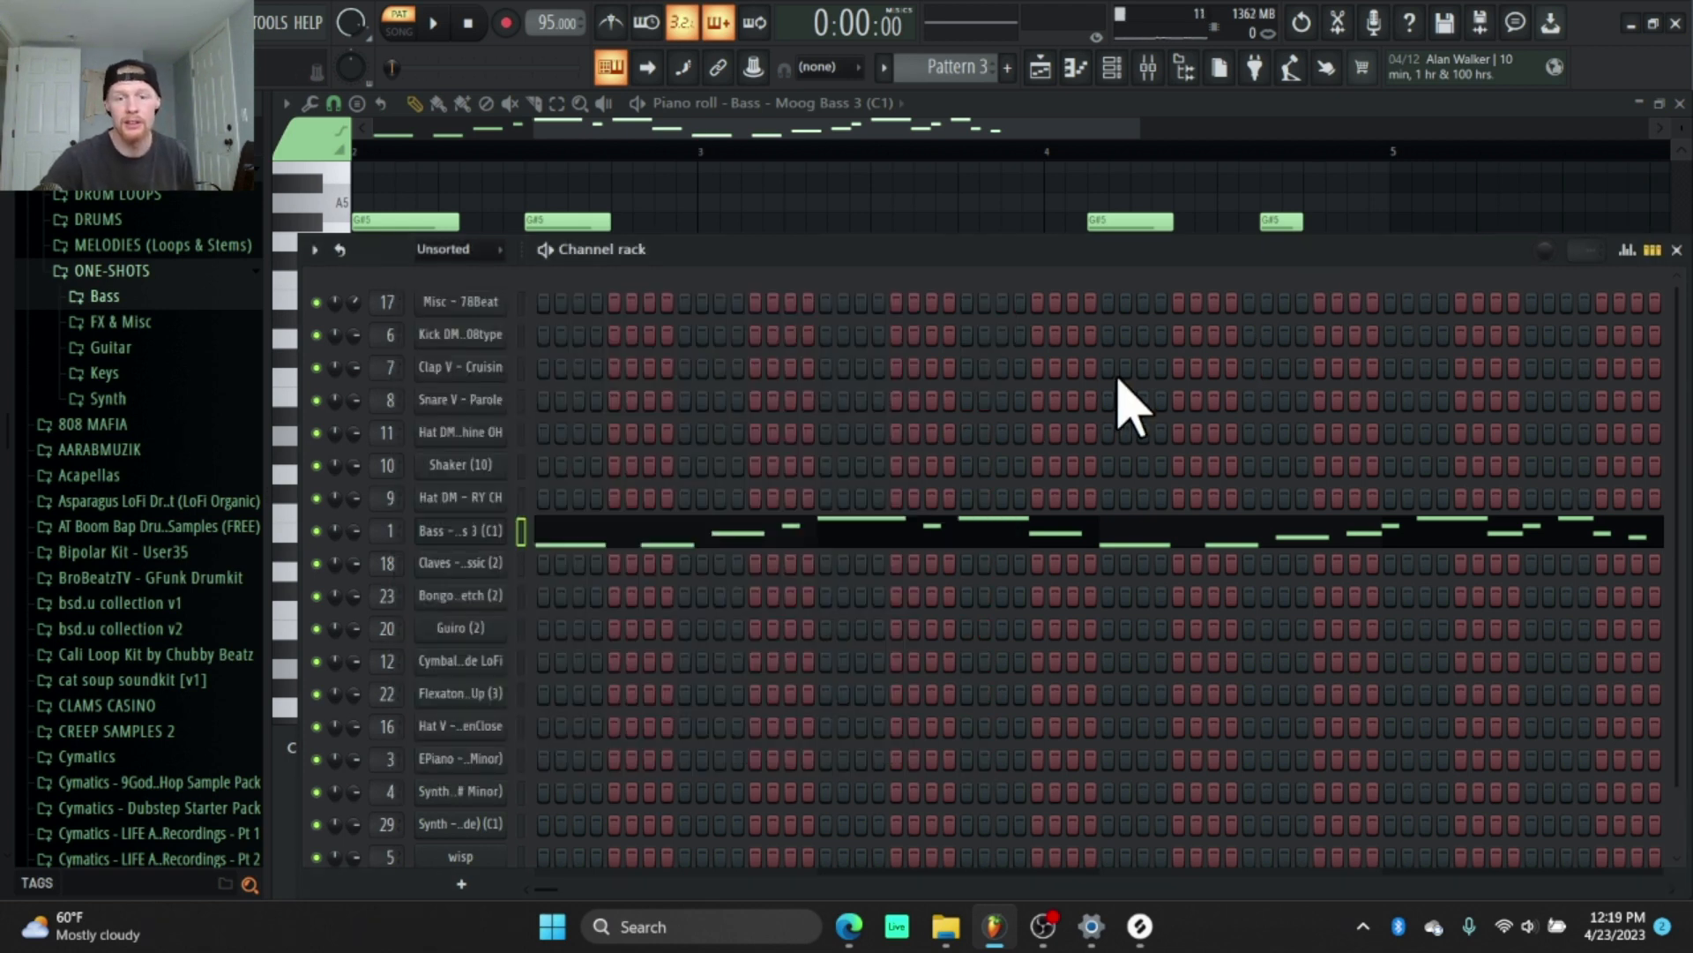
key("m")
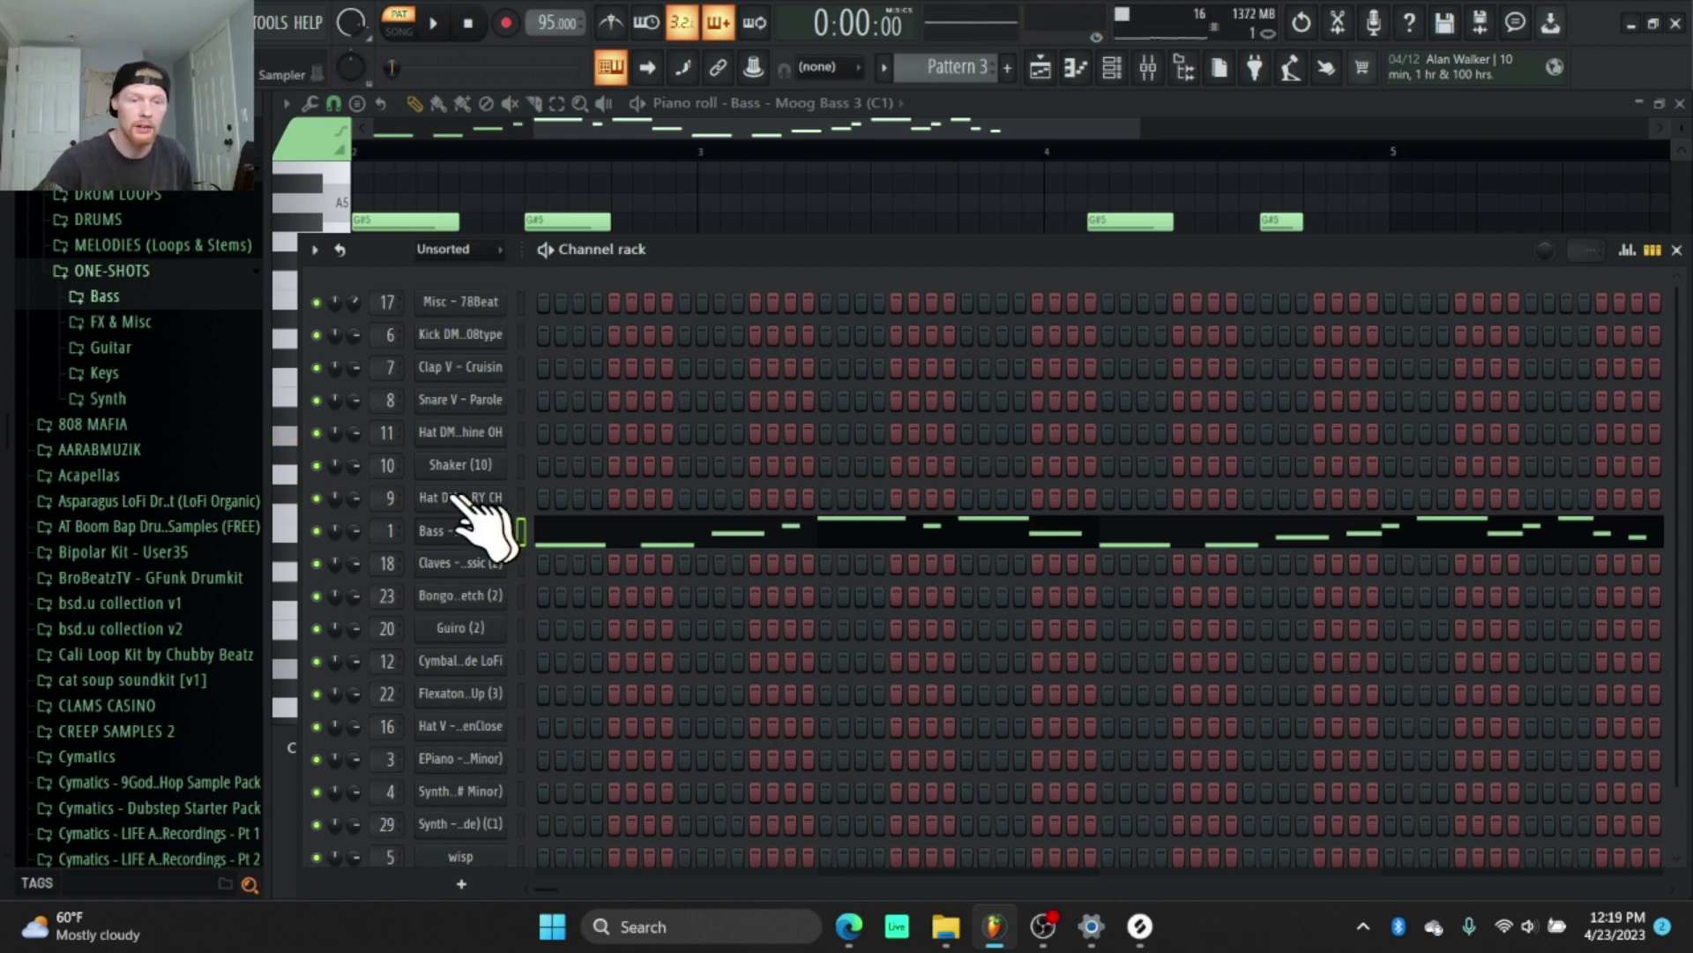
left_click(1061, 128)
left_click(1076, 69)
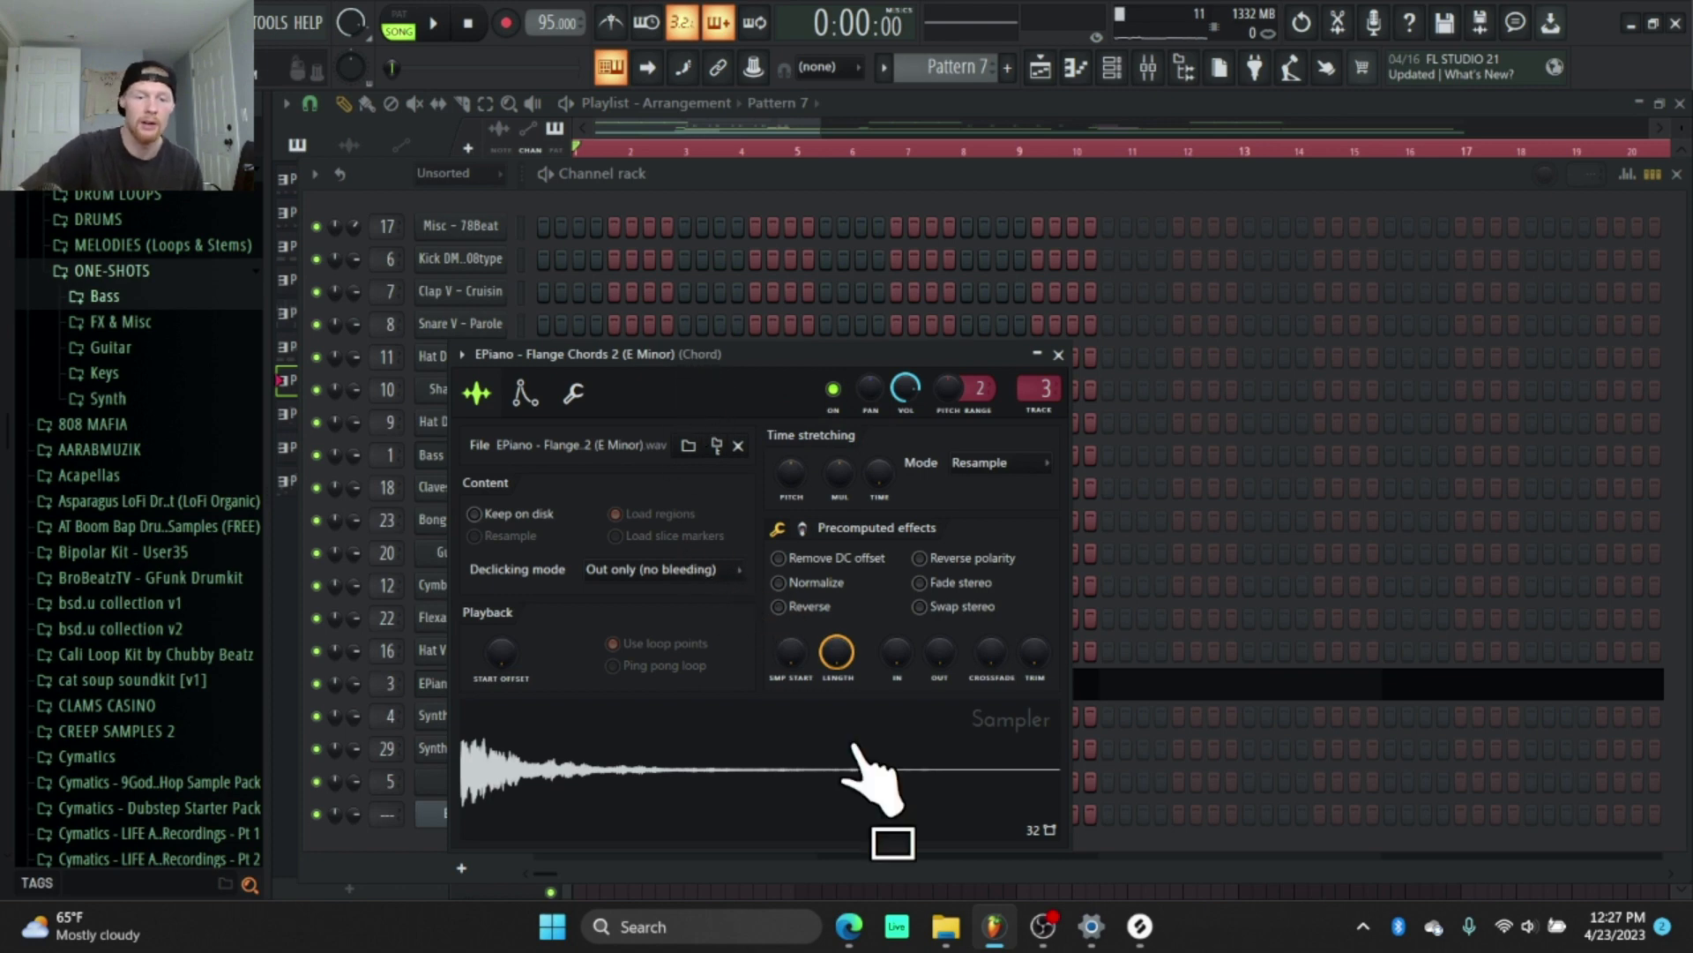
Audition the EPiano - Flange Chords 2 (E Minor) sample in its sampler window and bring up the playlist.
left_click(823, 749)
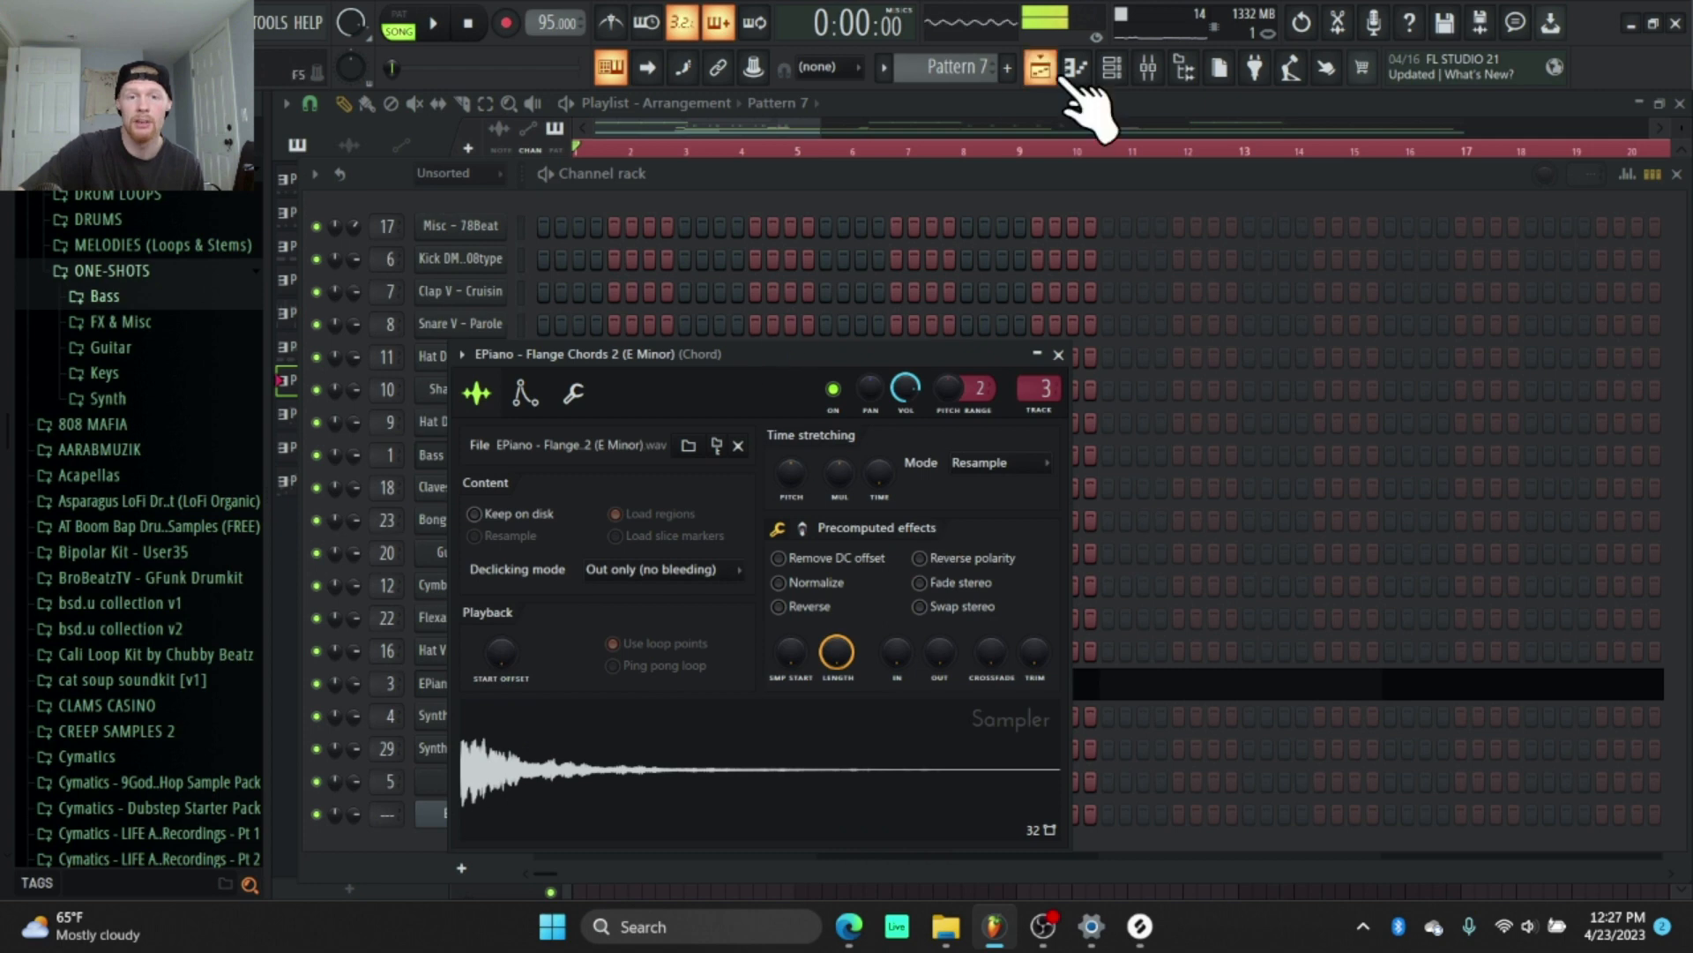
left_click(1068, 174)
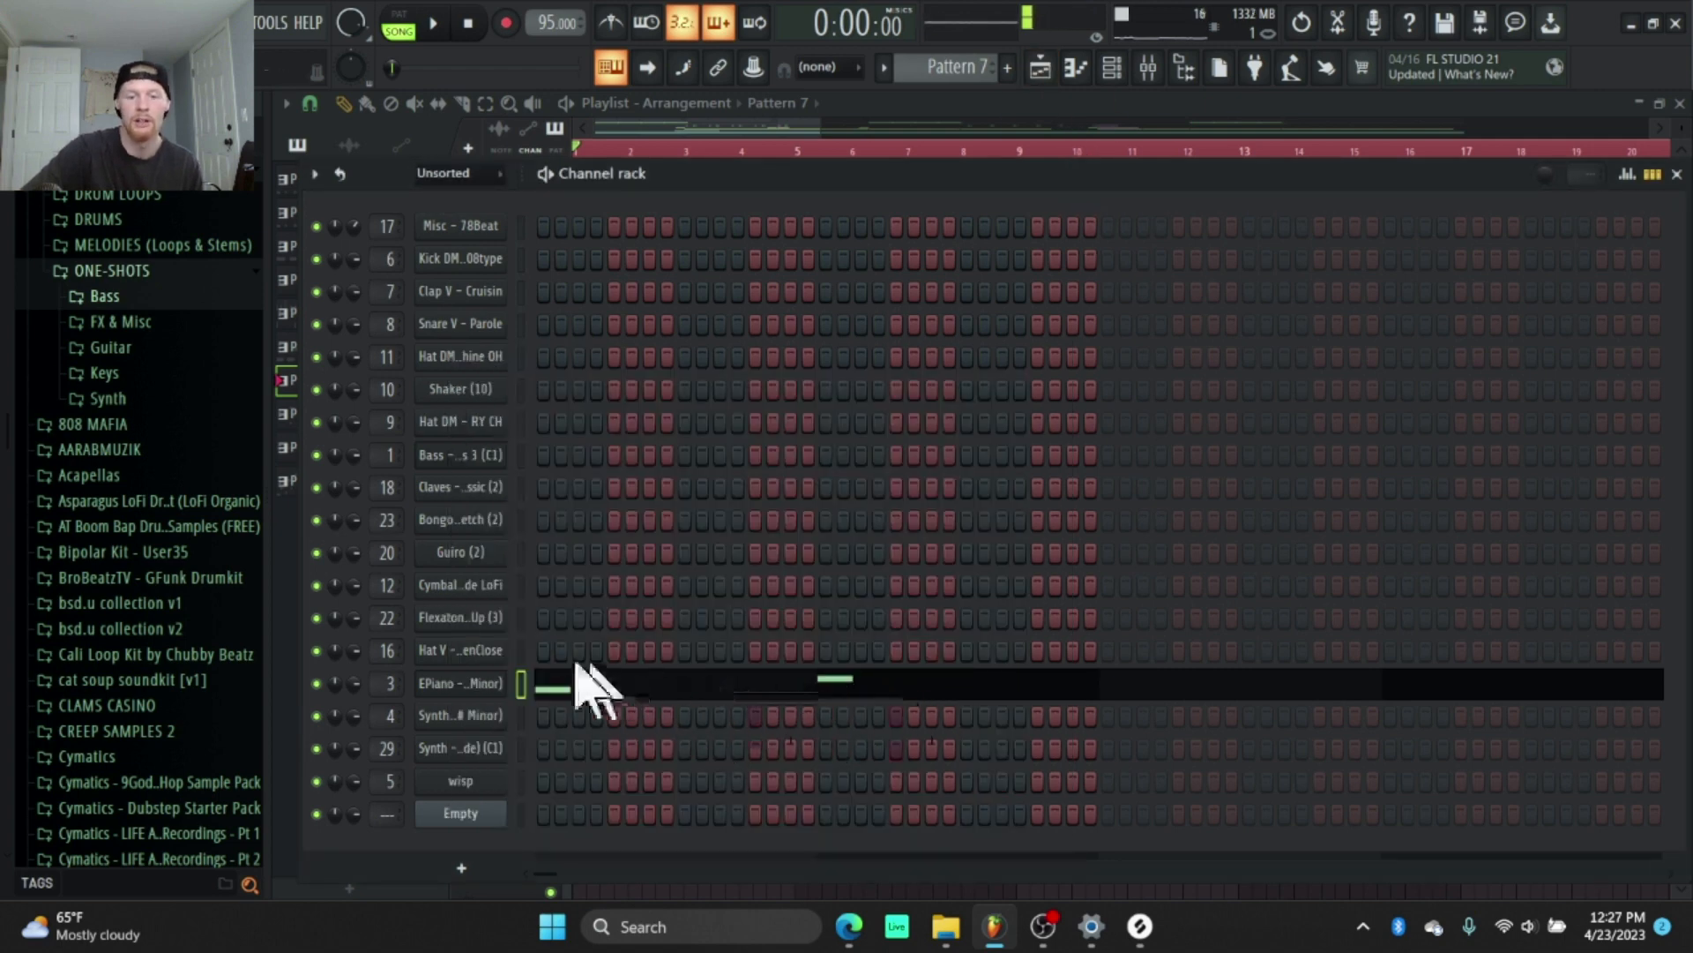
left_click(1045, 67)
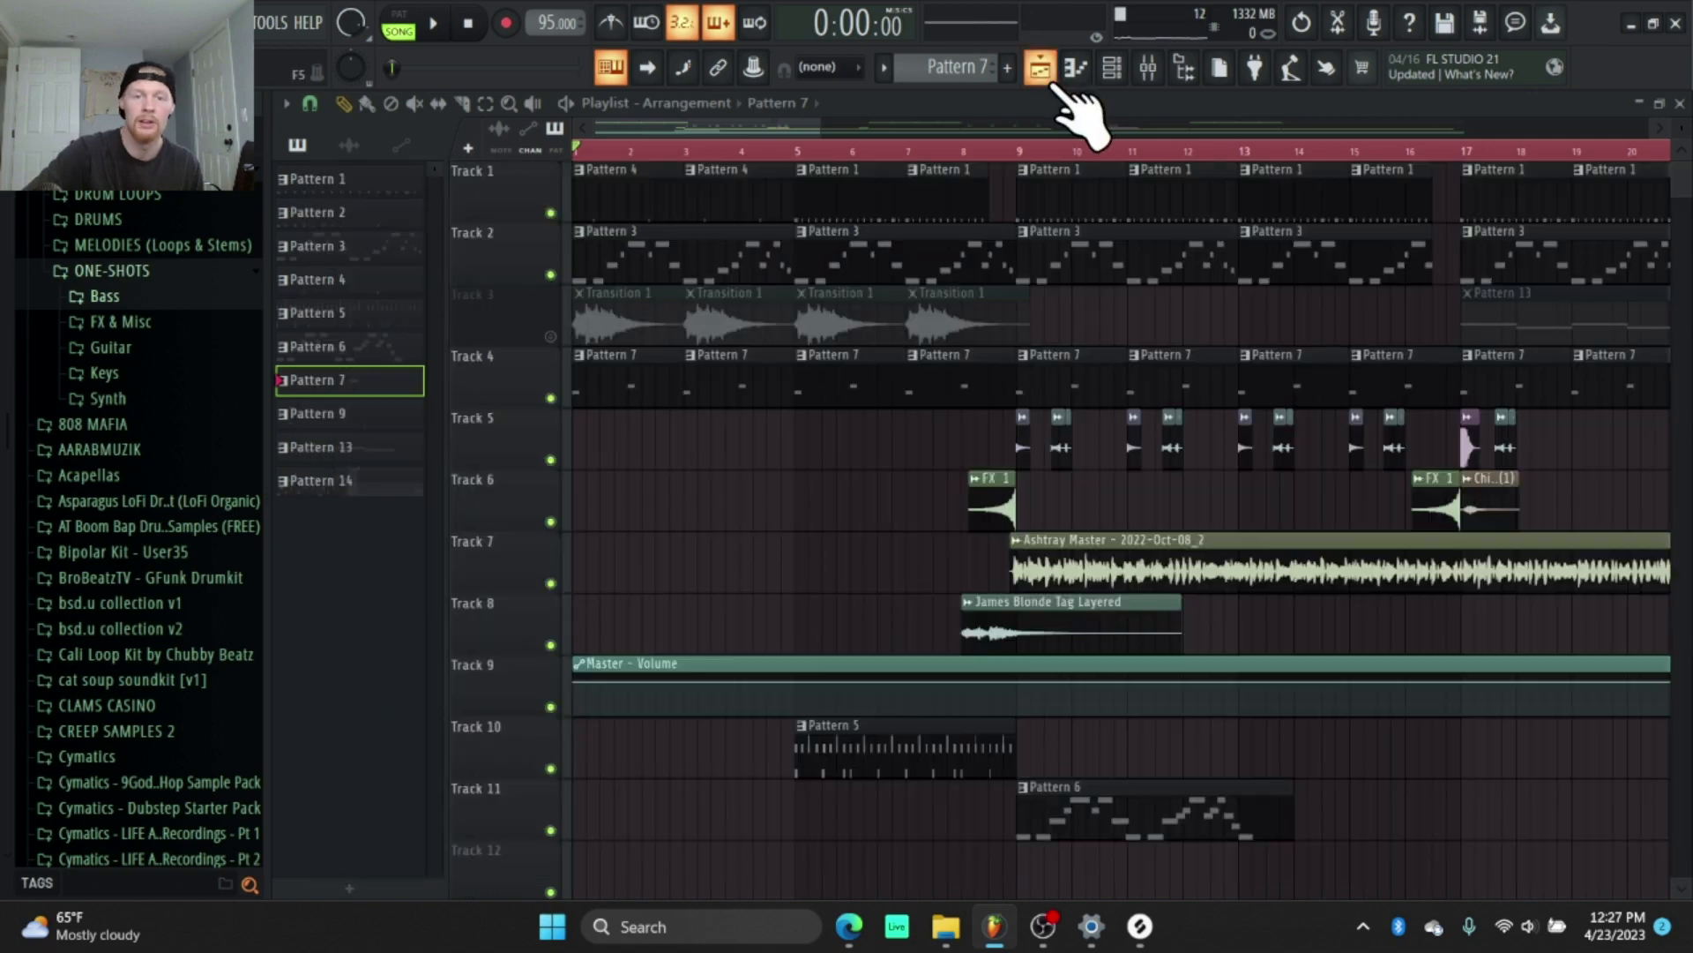
left_click_drag(727, 154, 498, 154)
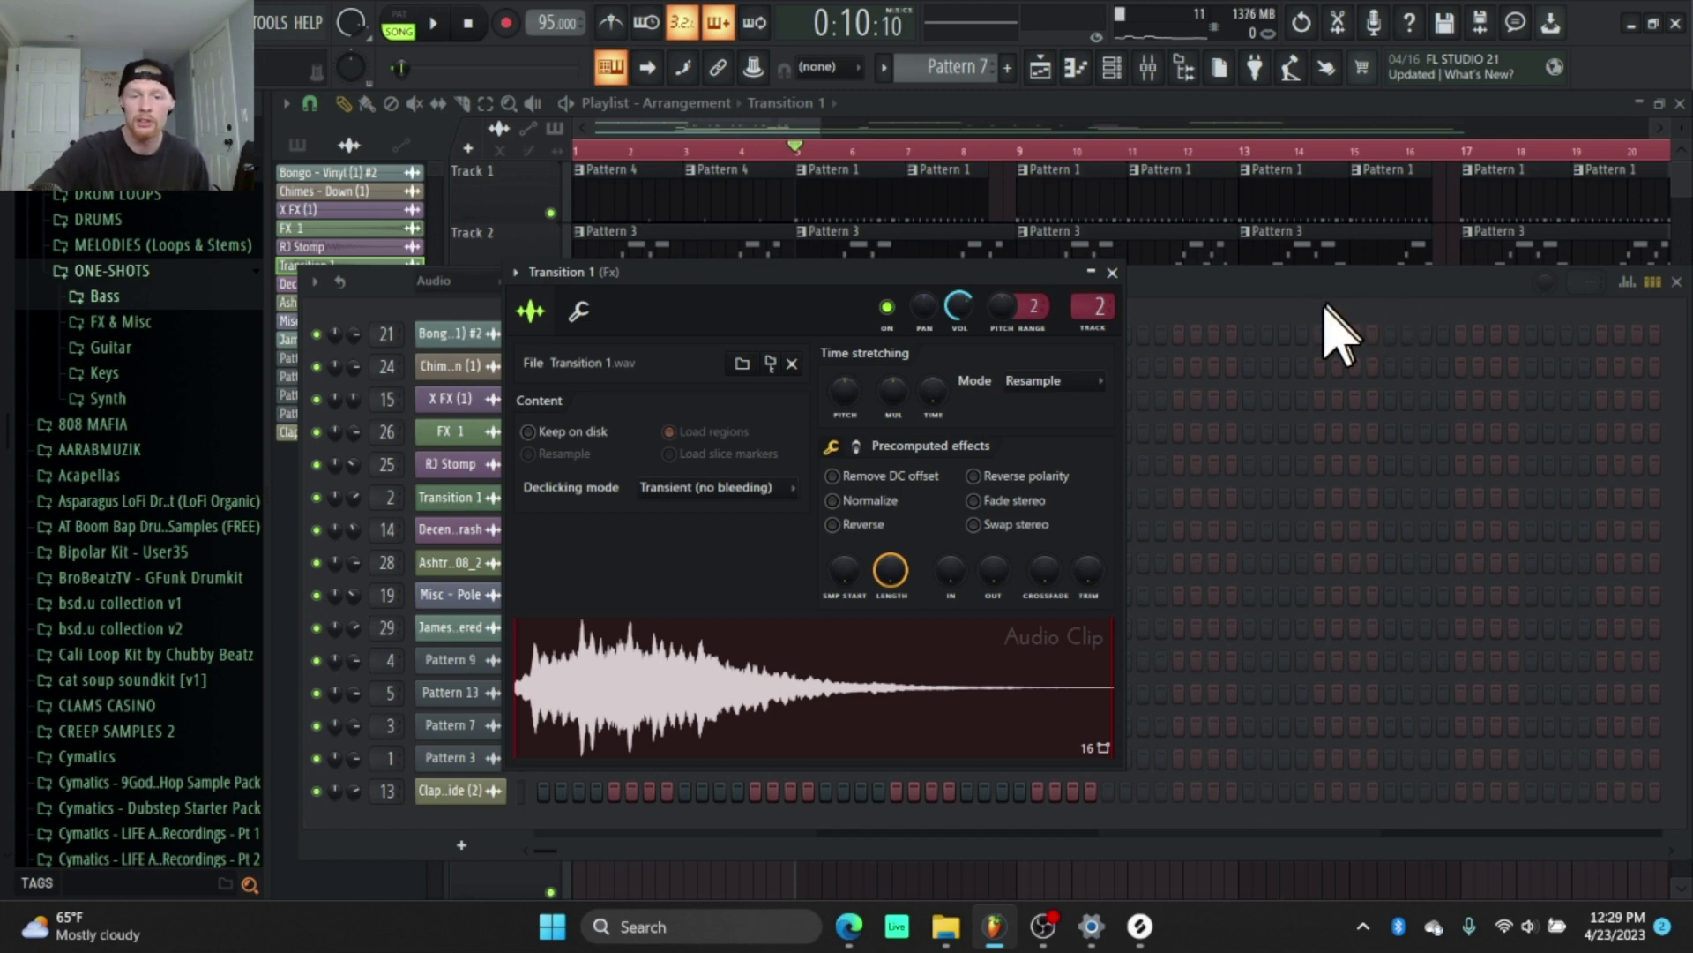
Leave the Transition 1 clip settings for the playlist and unmute Track 3.
left_click_drag(1058, 652, 1314, 167)
left_click(1311, 105)
scroll(1244, 177, "down", 1)
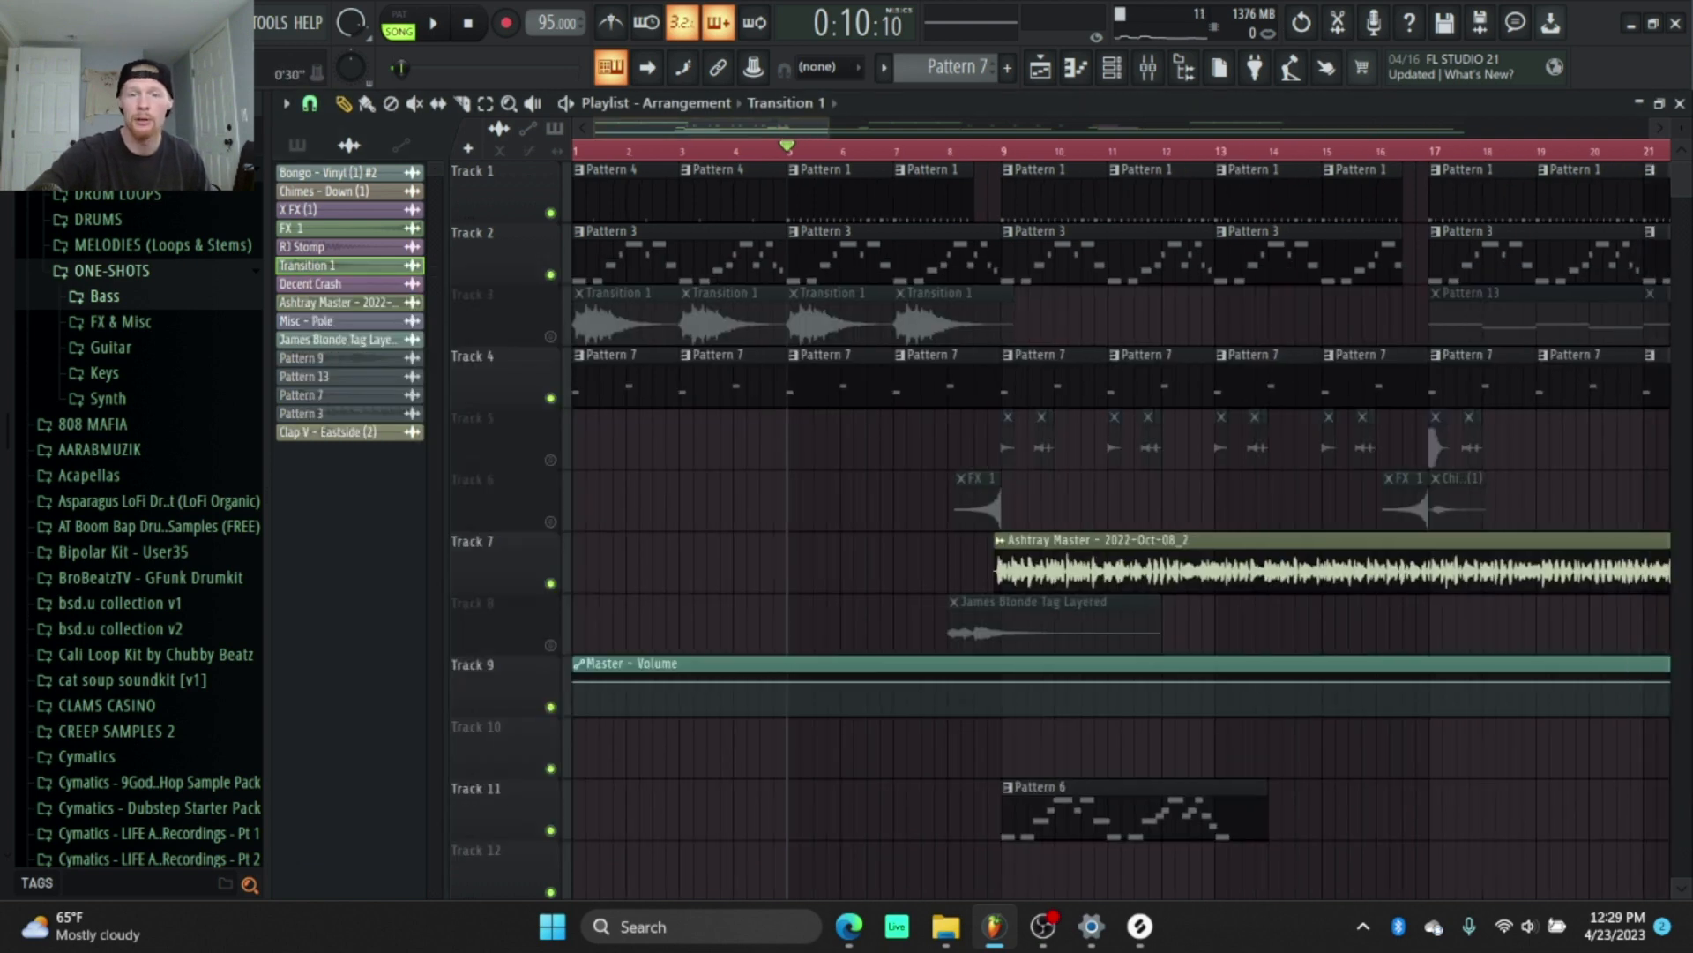
left_click(551, 336)
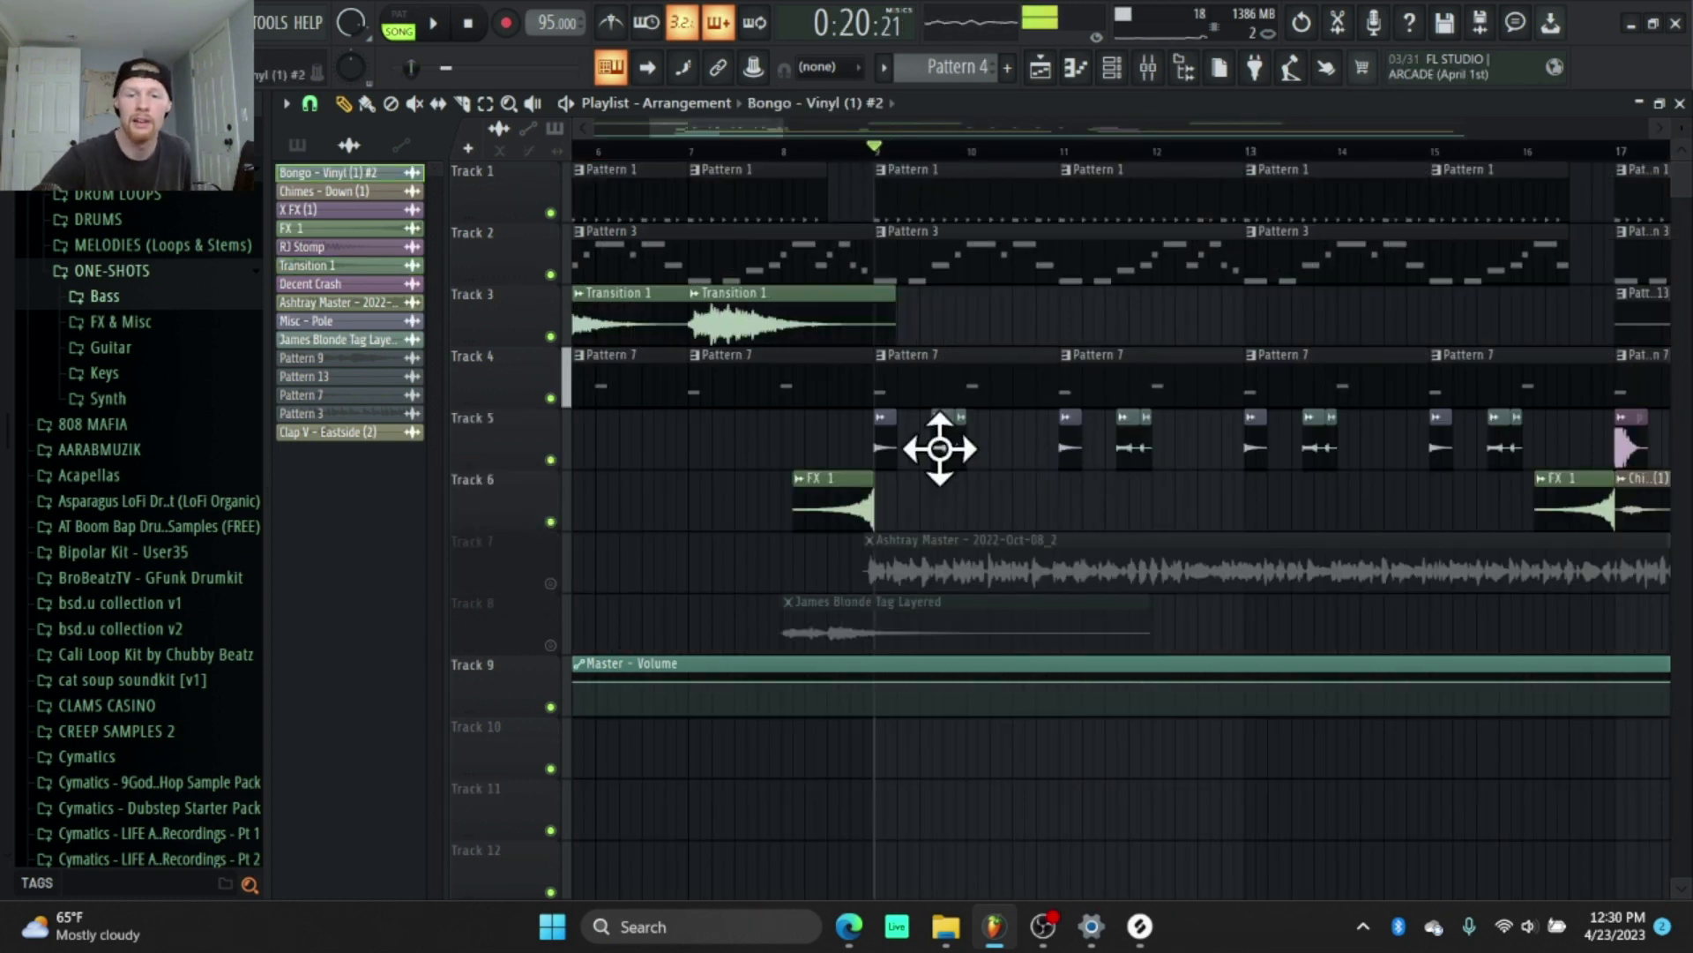
Inspect the sample settings of the Misc - Pole and Bongo - Vinyl clips on Track 5, and close their windows.
double_click(884, 447)
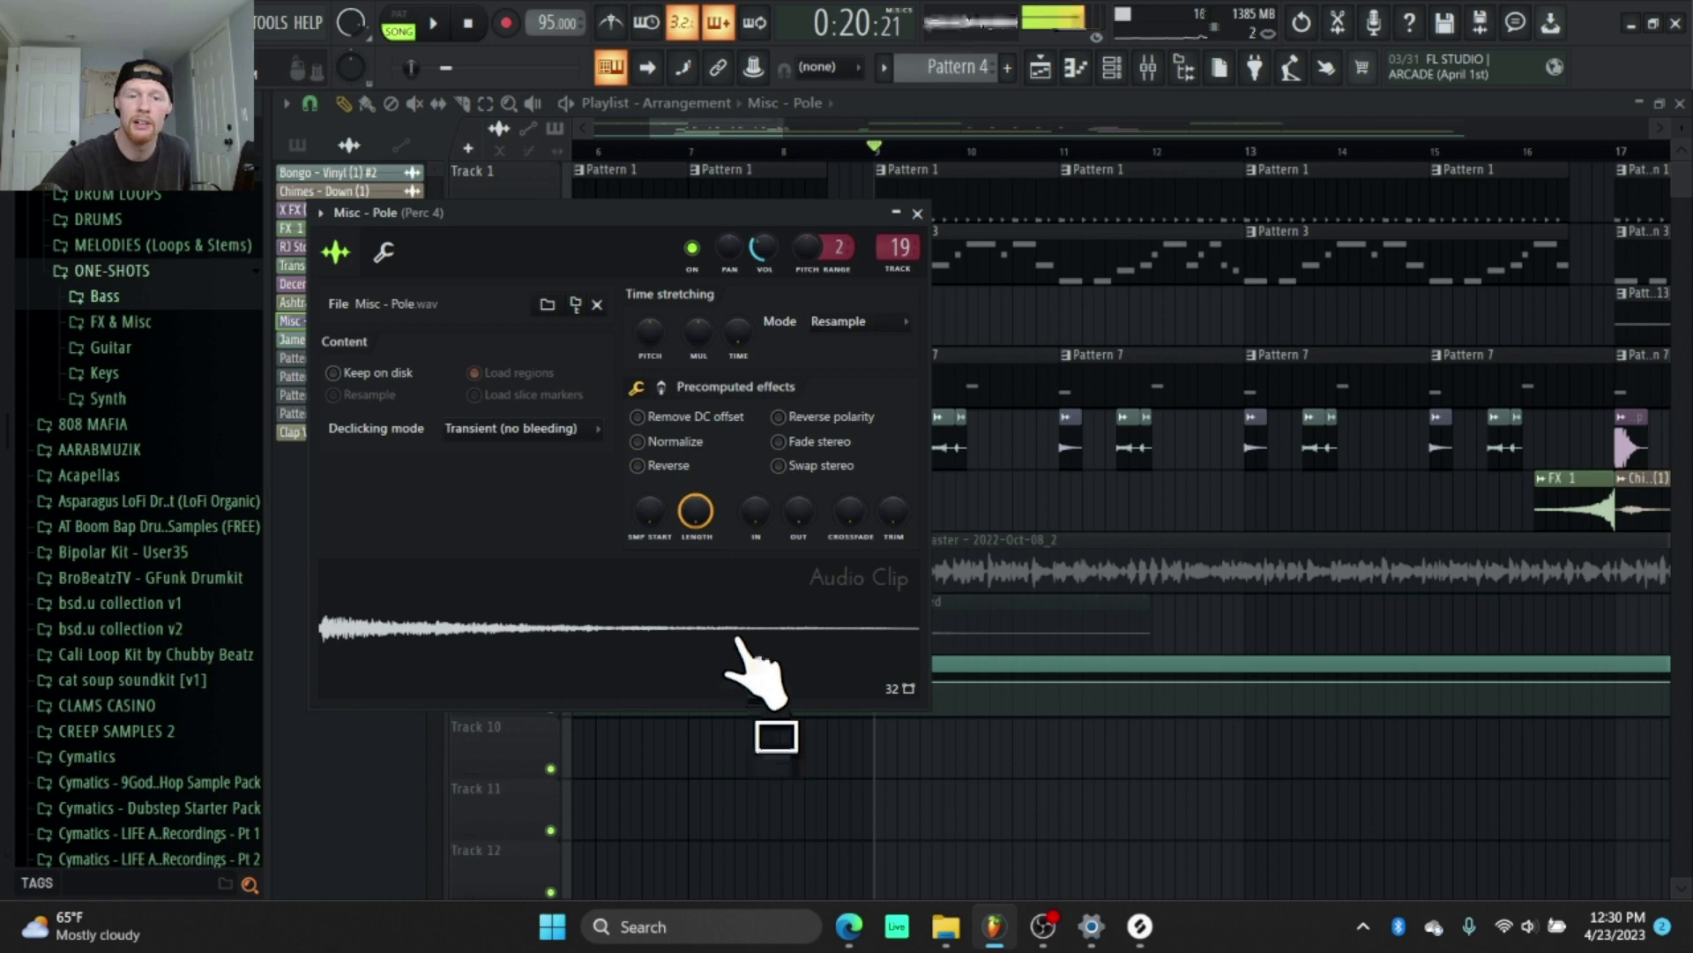
double_click(1128, 448)
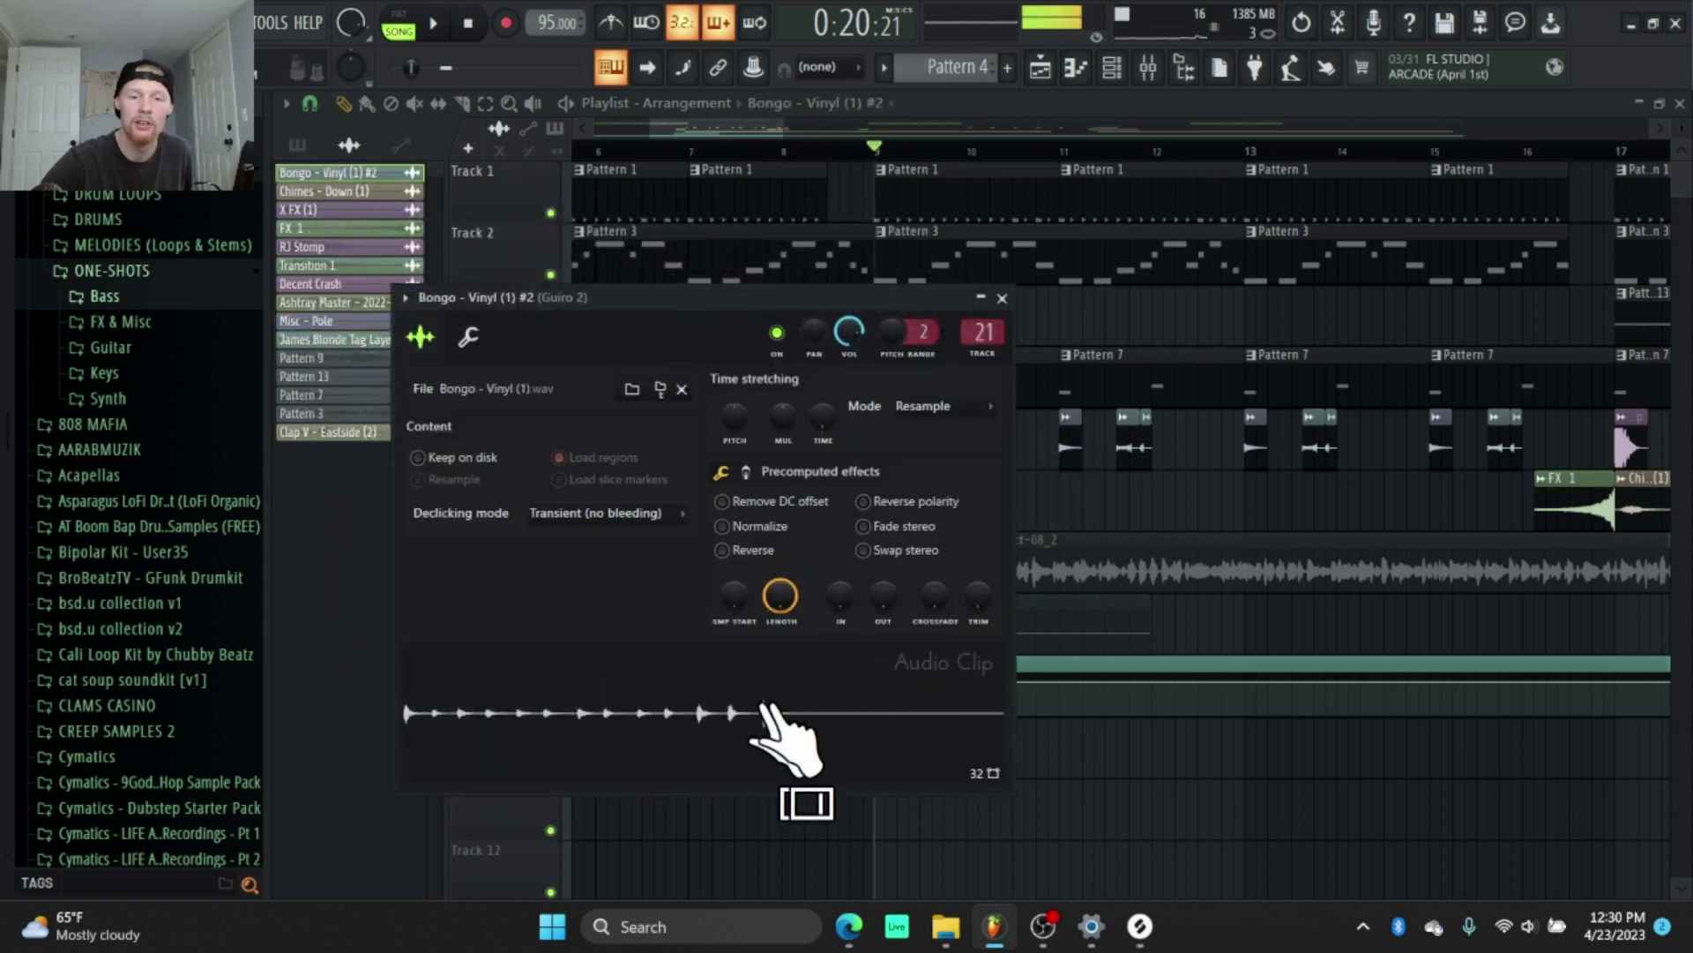
key("Escape")
left_click(738, 323)
View the notes of Track 3's Pattern 13 in the piano roll and return to the playlist.
scroll(786, 317, "down", 2)
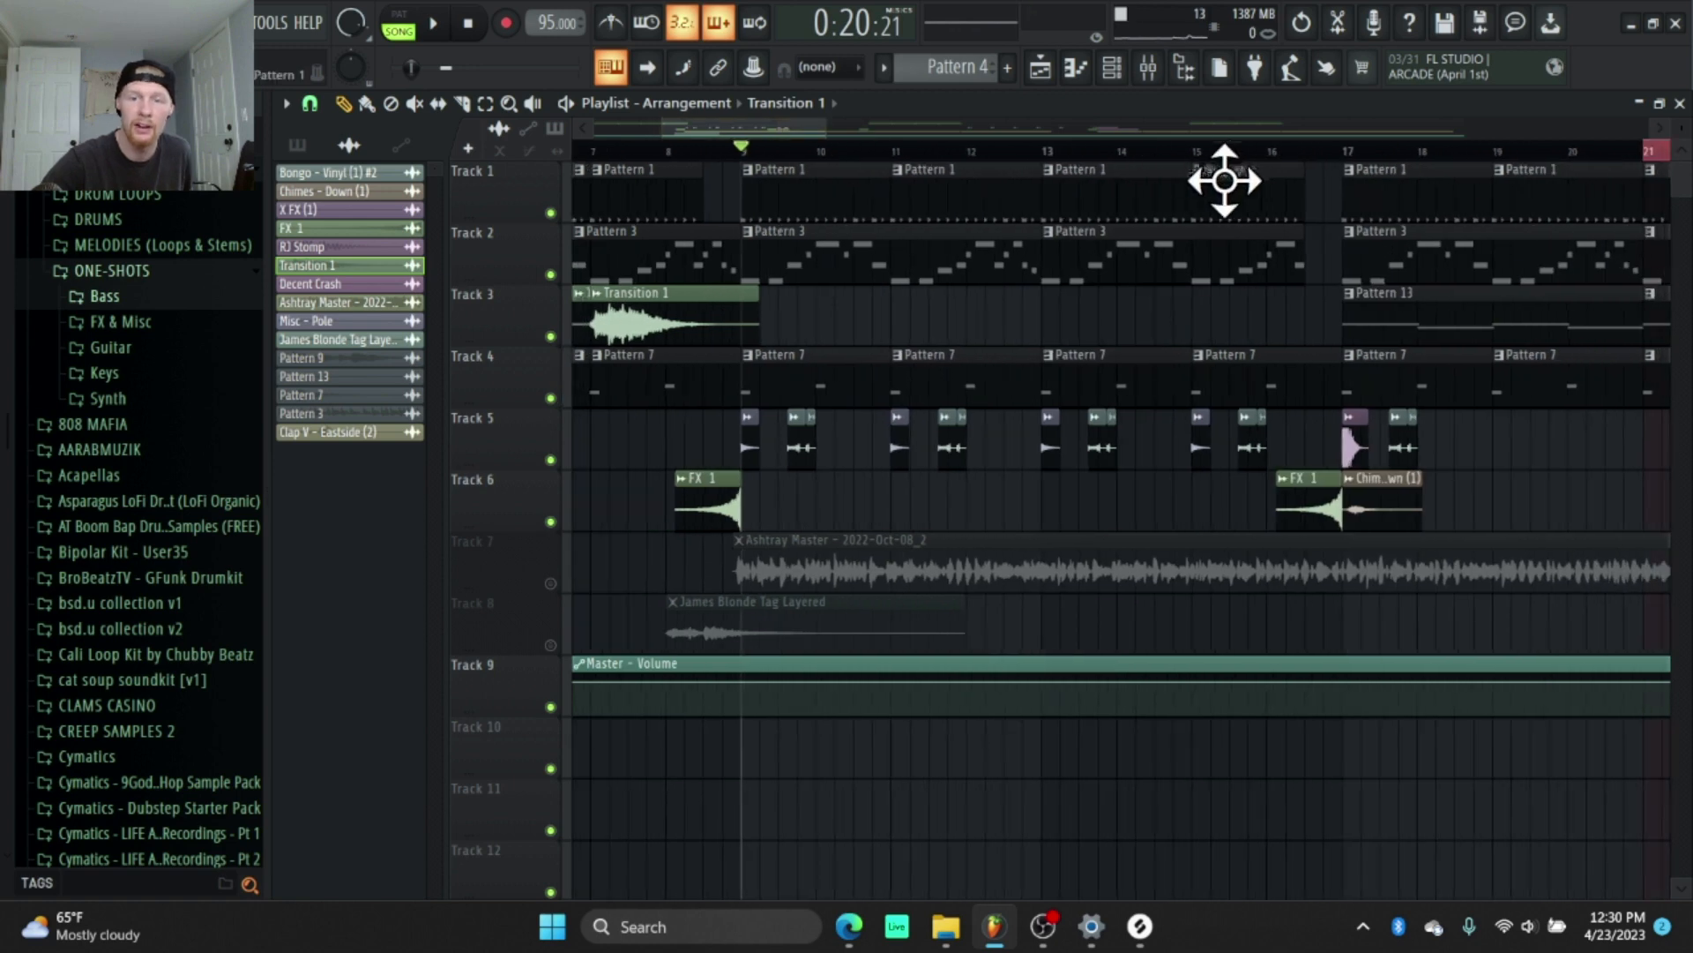
scroll(1096, 182, "down", 1)
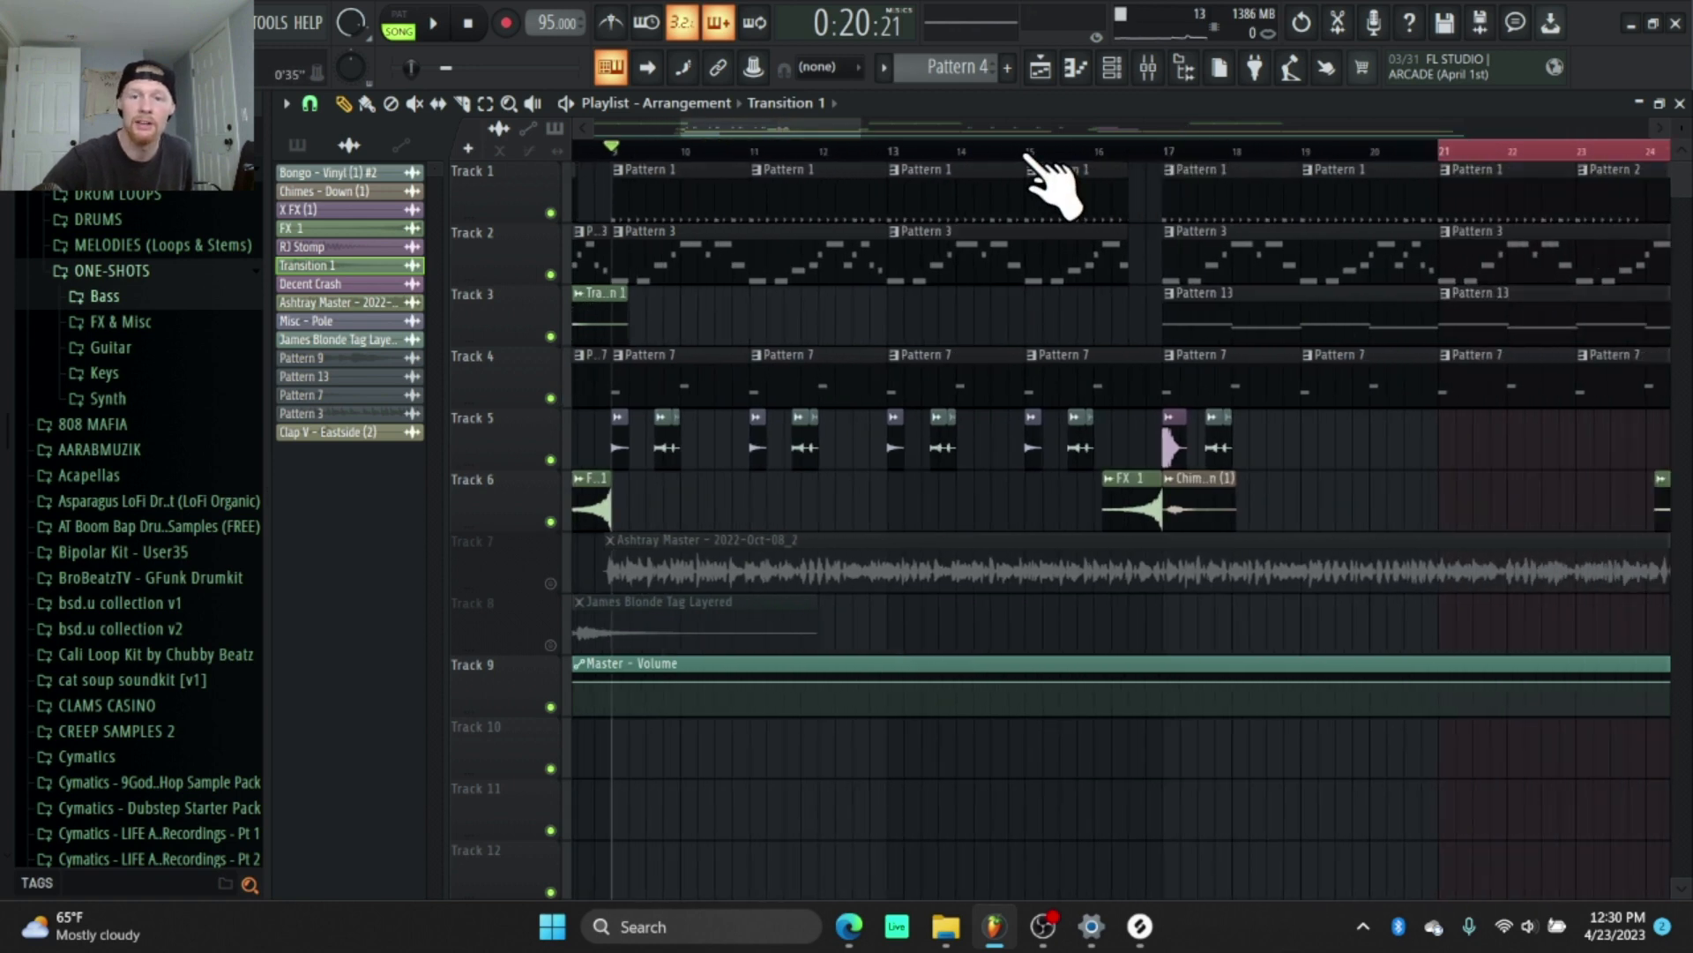
scroll(1217, 150, "down", 3)
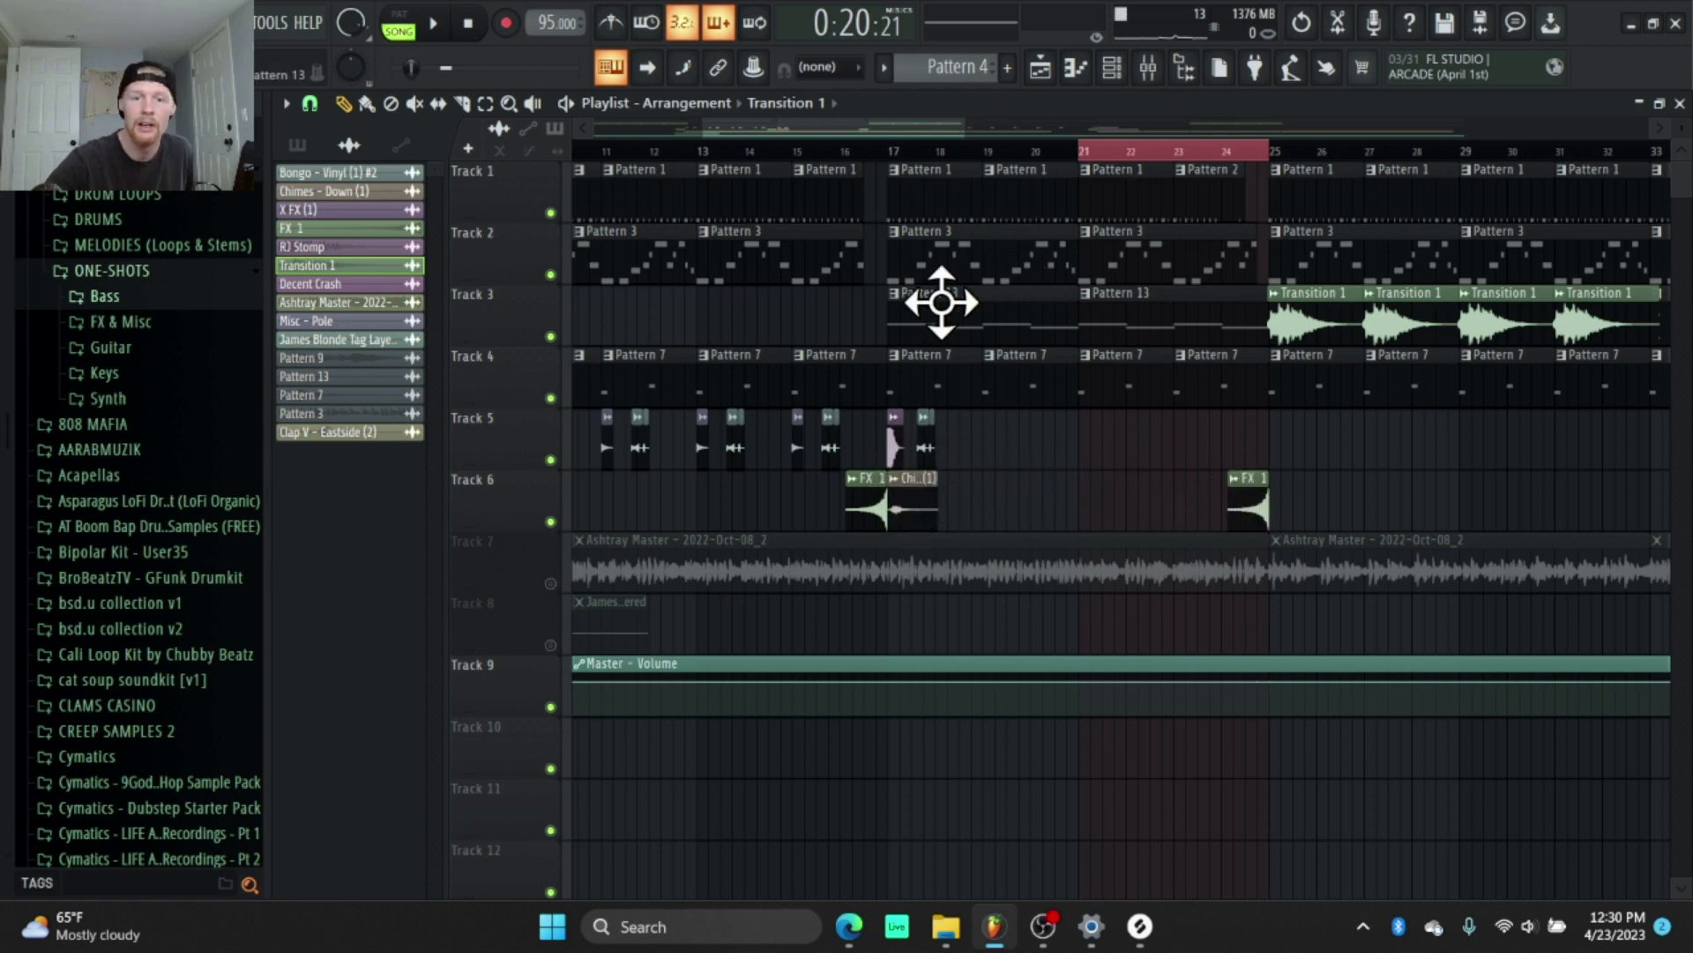
double_click(935, 312)
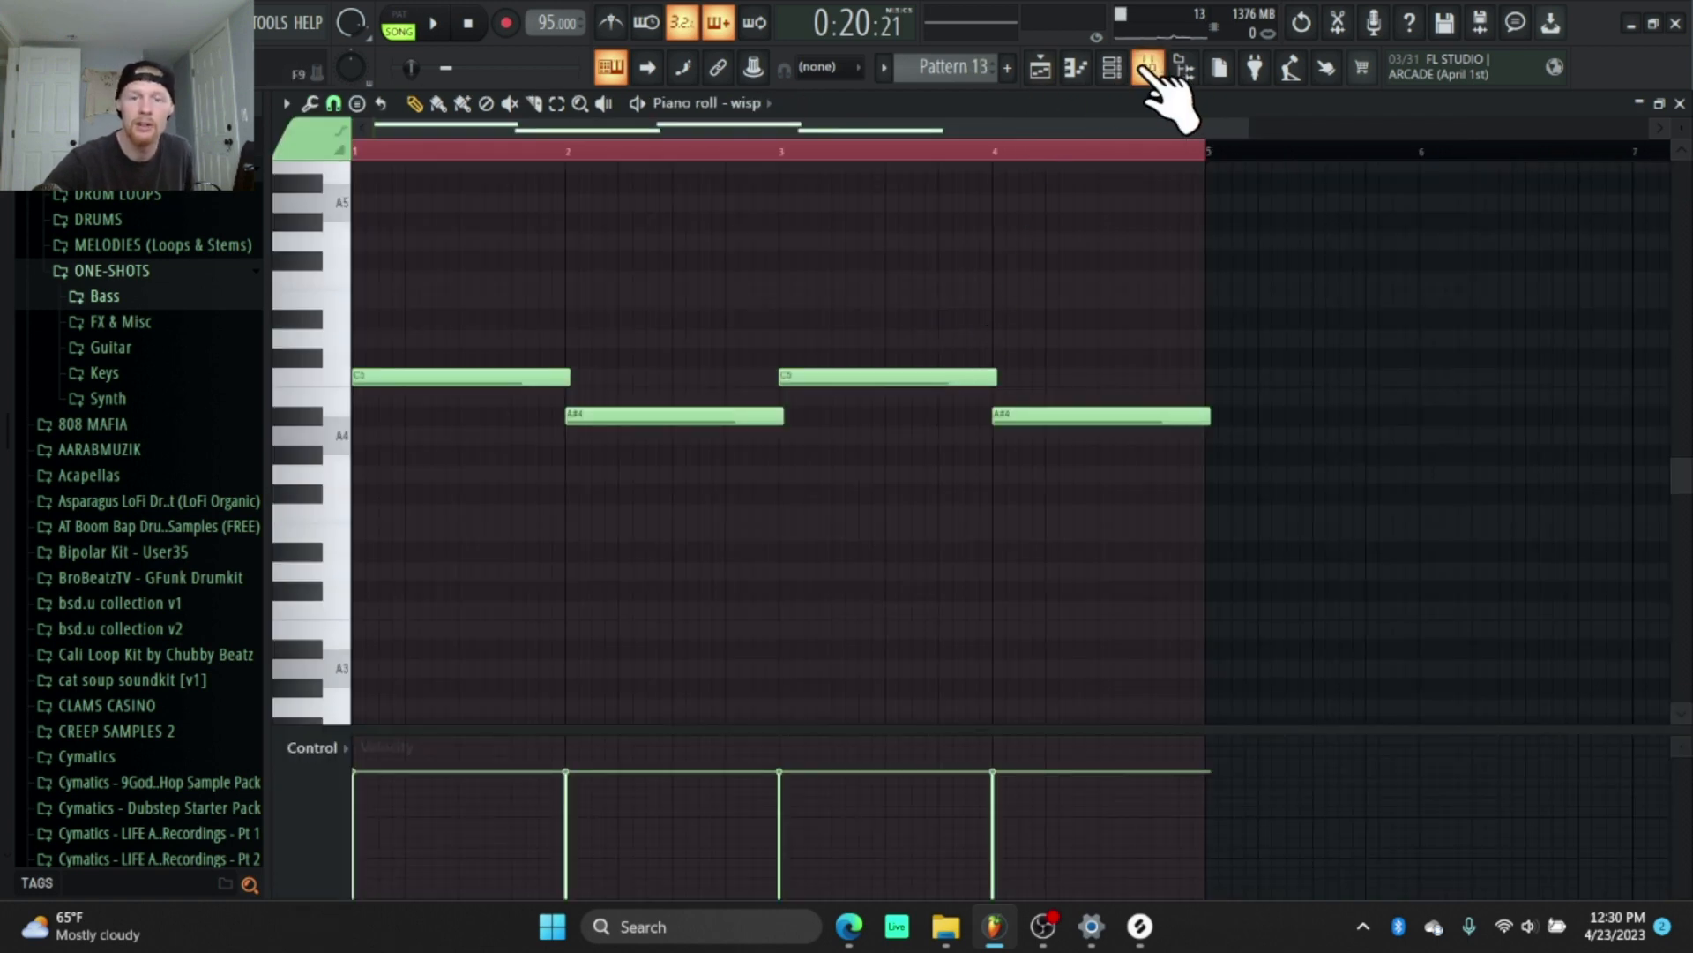
left_click(1151, 68)
left_click(1041, 68)
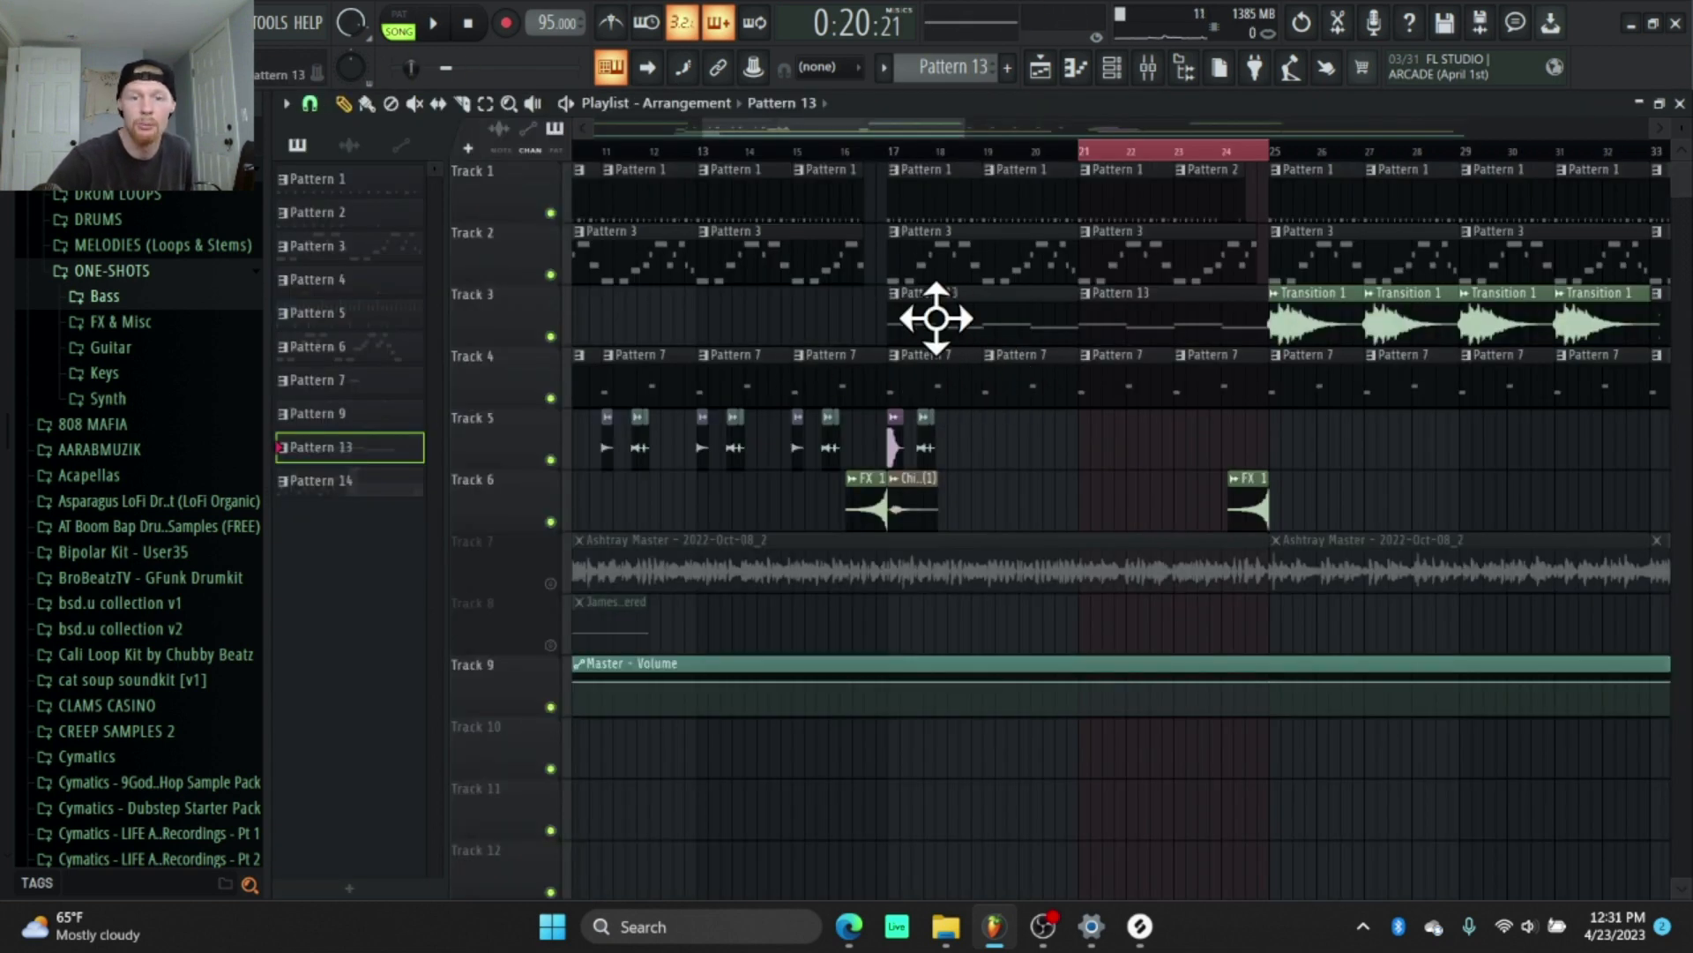
Play the song from bar 17 to hear the Pattern 13 section, and look over the arrangement that follows.
left_click(887, 155)
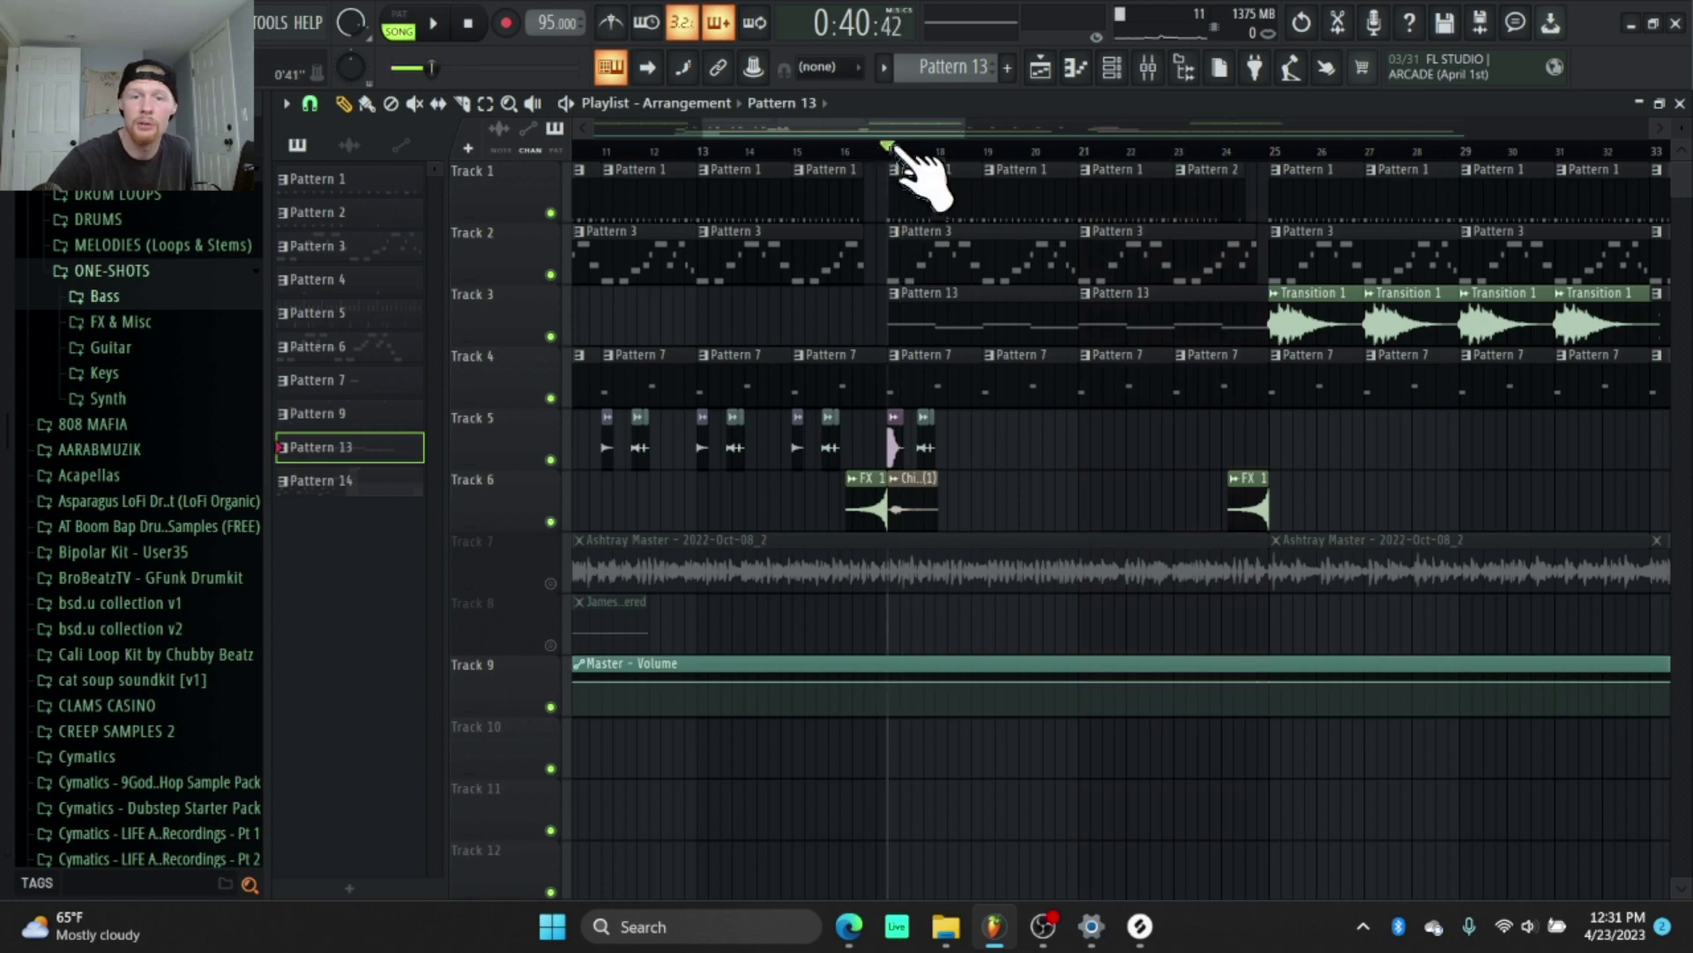
left_click(438, 25)
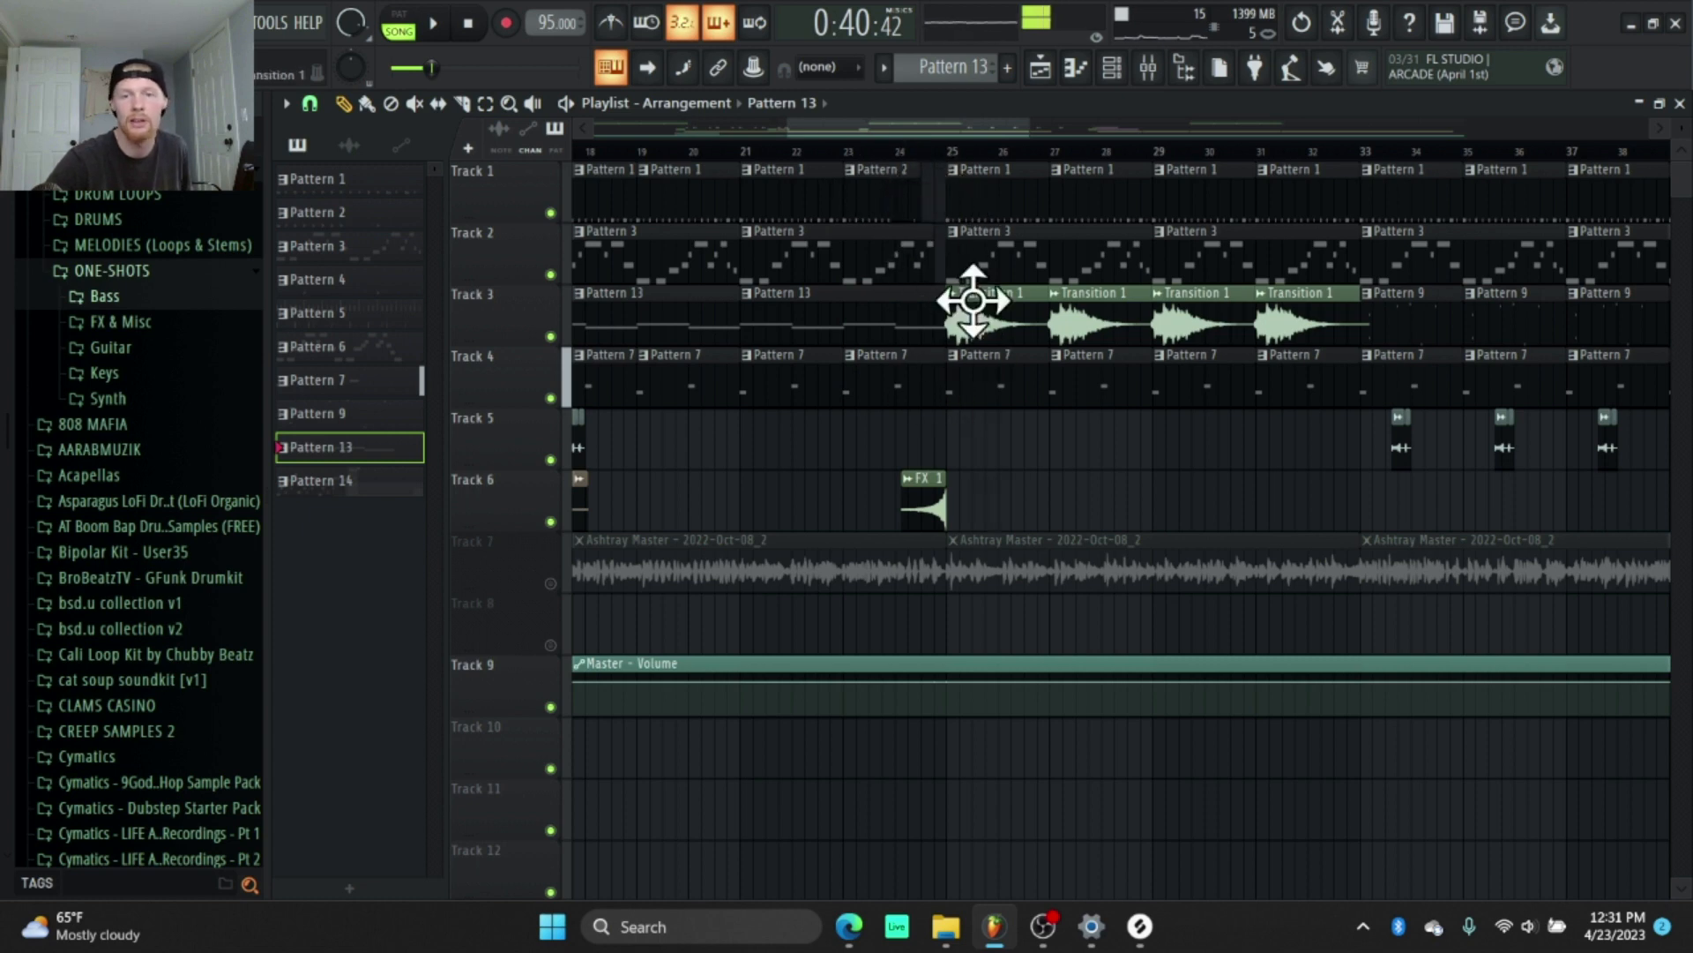
scroll(1132, 154, "down", 2)
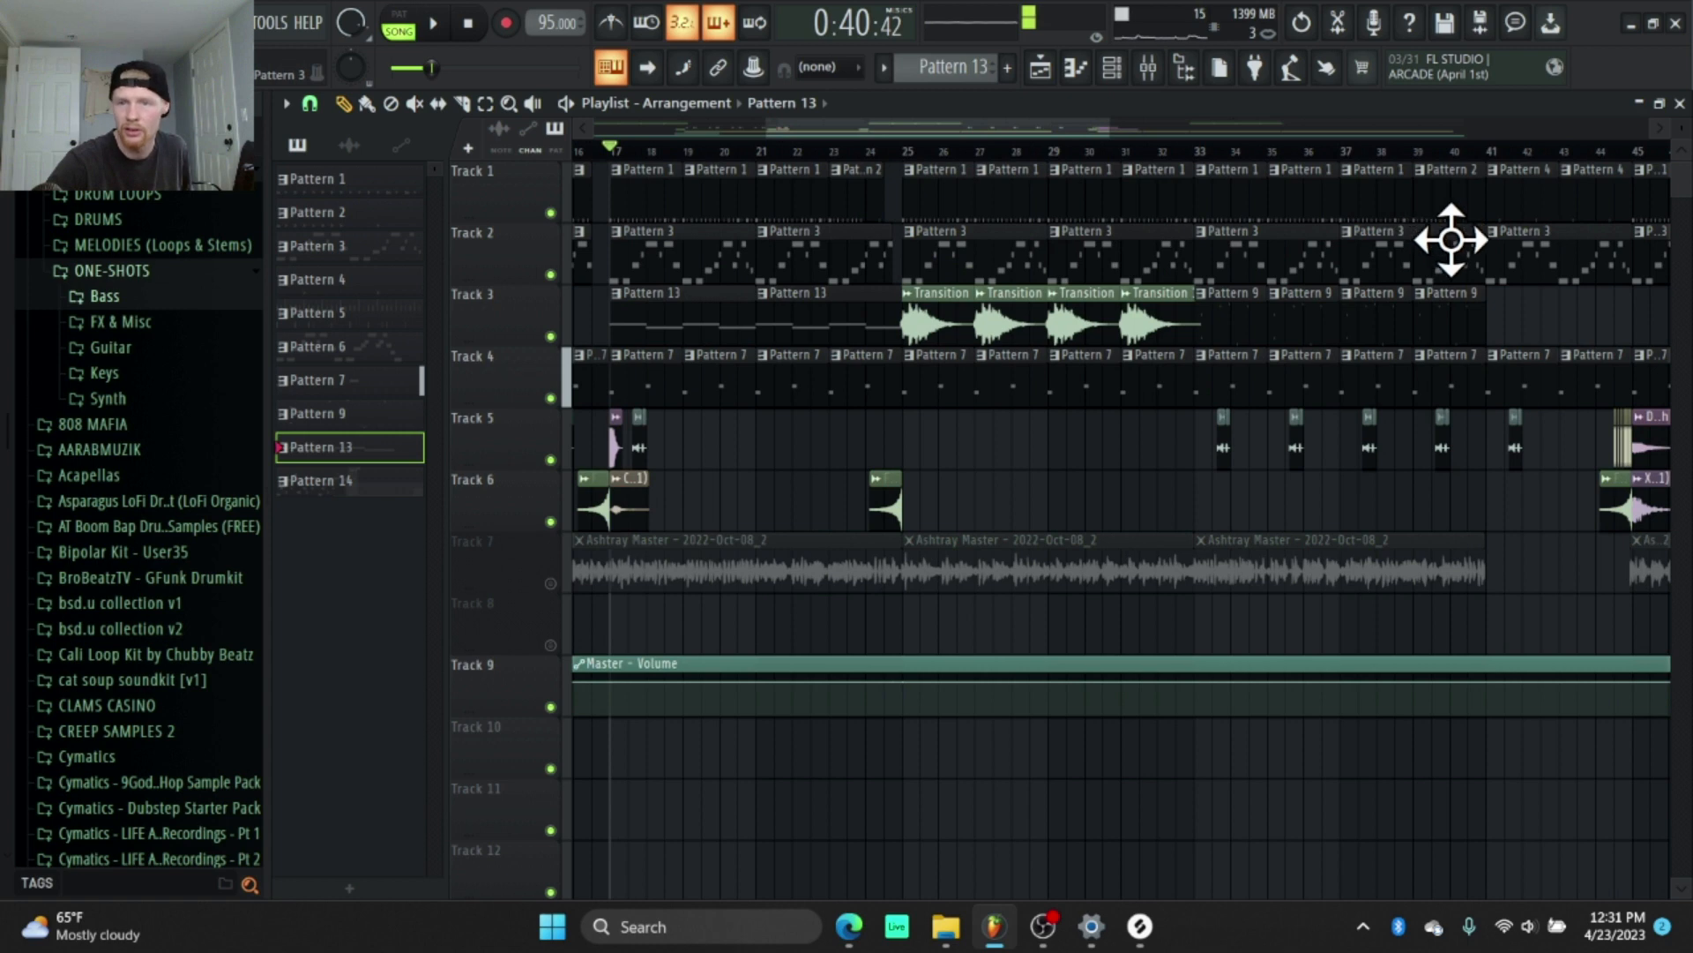
scroll(1093, 151, "up", 1)
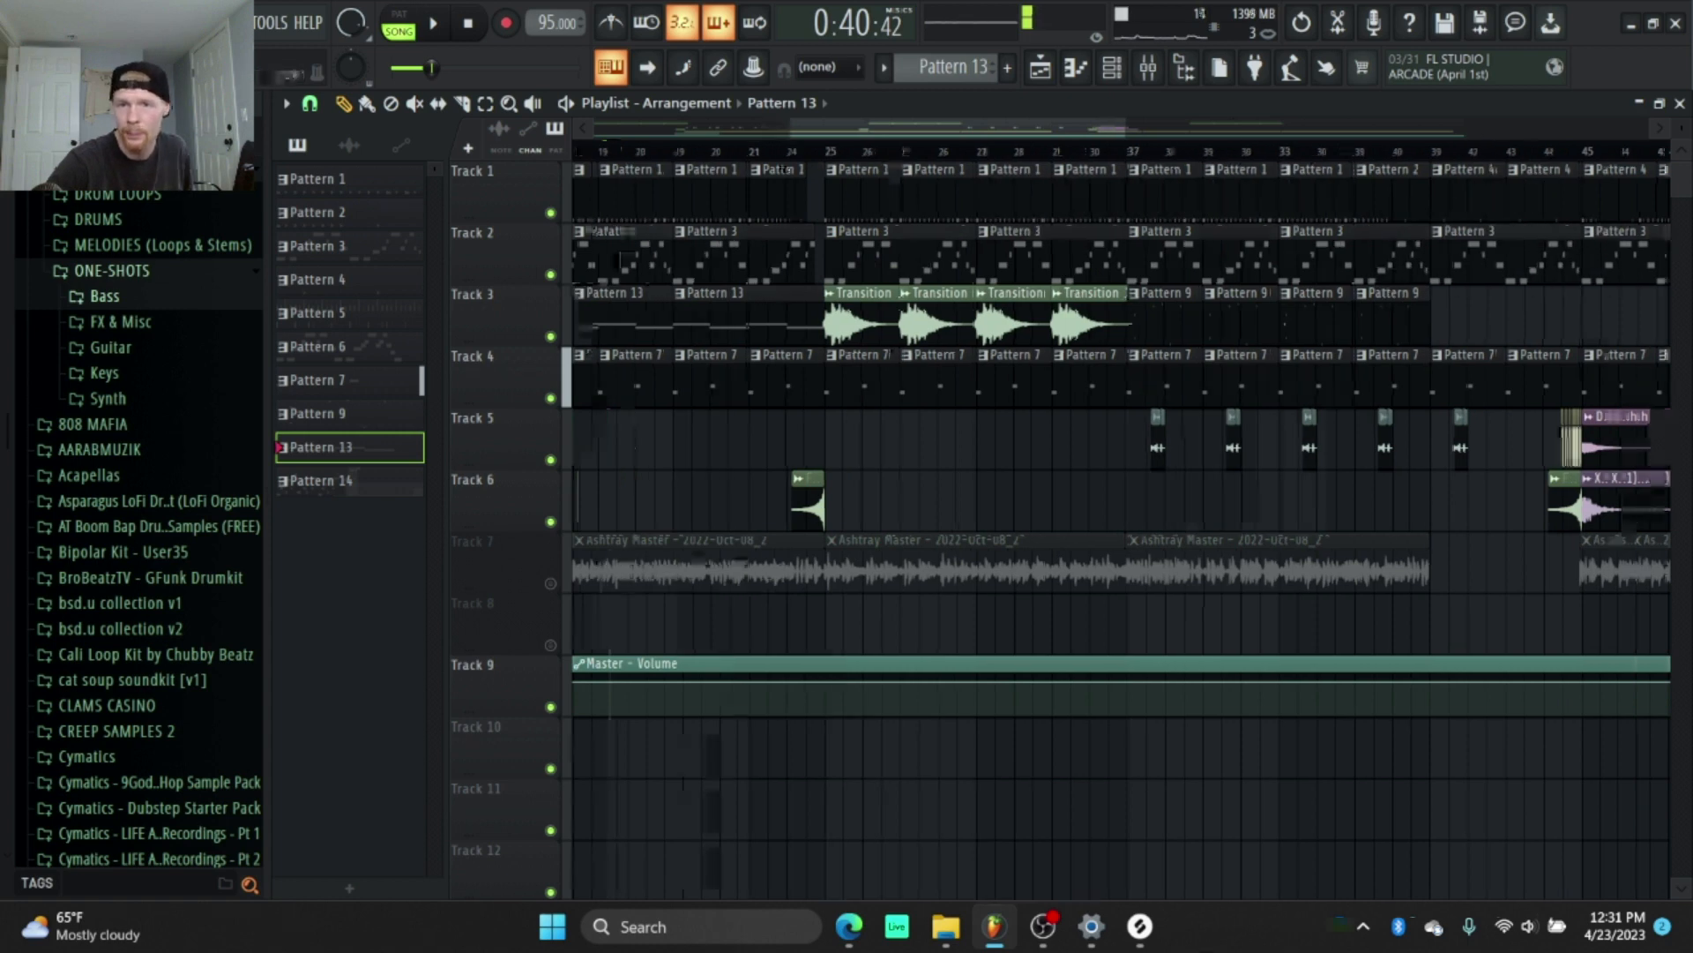
Inspect the sample, envelope and miscellaneous settings of Pattern 9's Synth - Wavy Chord (A# Minor) channel, audition it, and bring up the playlist.
left_click(874, 321)
scroll(944, 150, "up", 2)
scroll(944, 158, "up", 1)
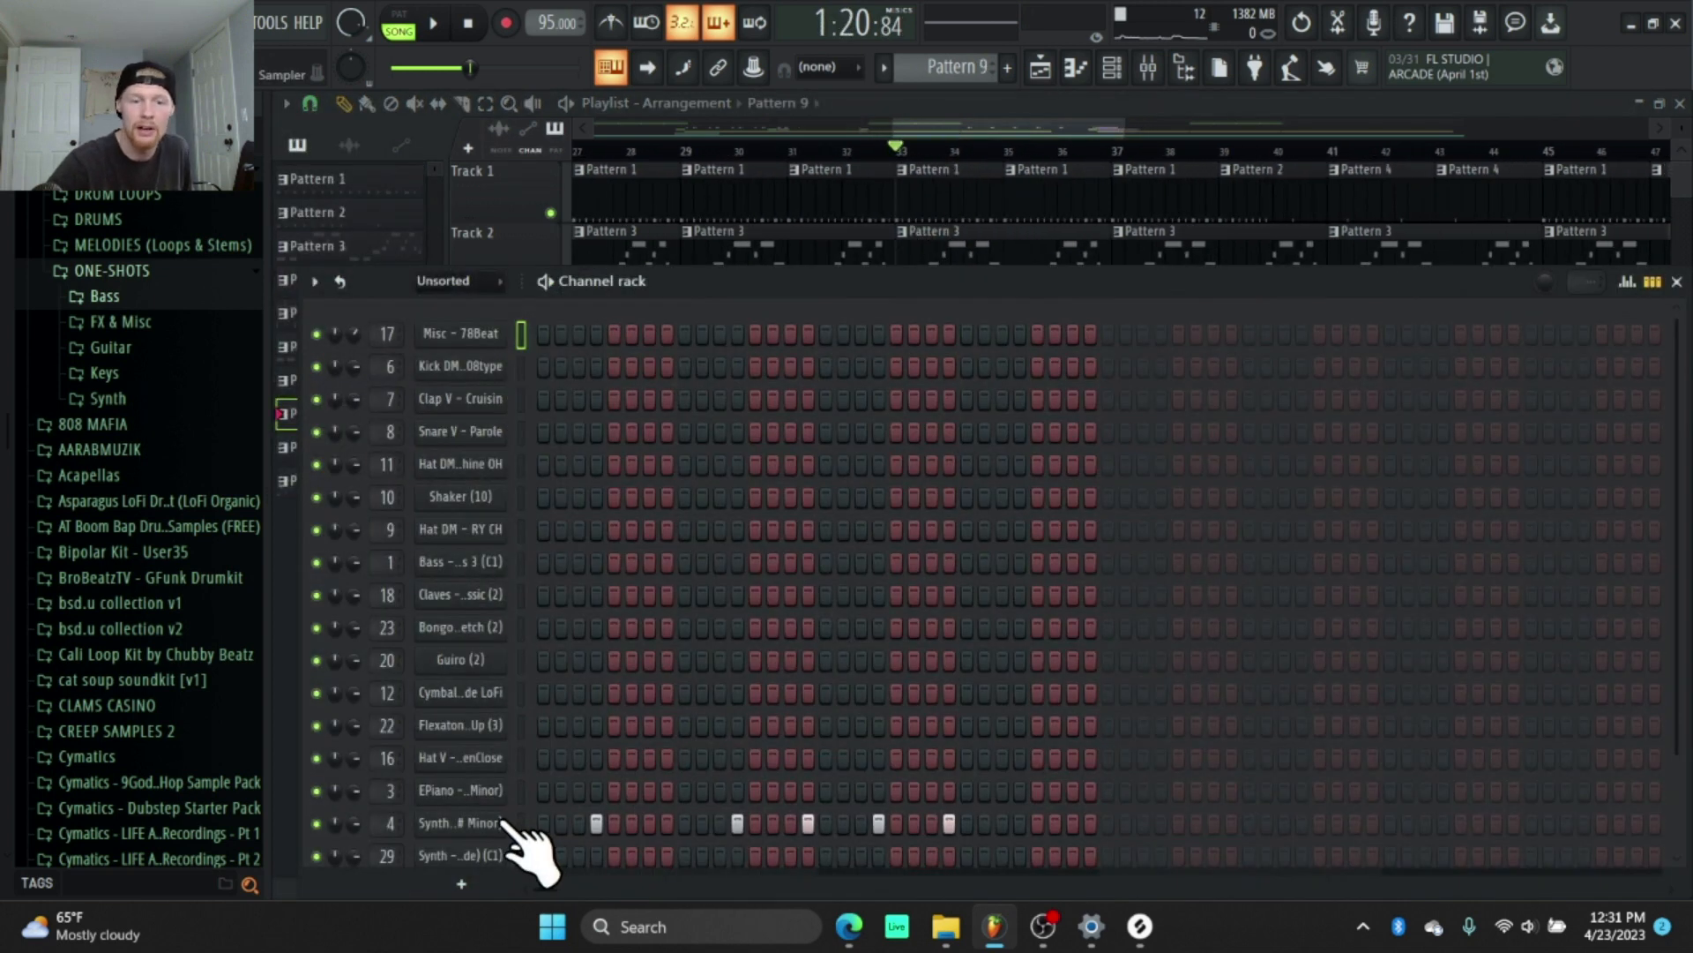
left_click(496, 820)
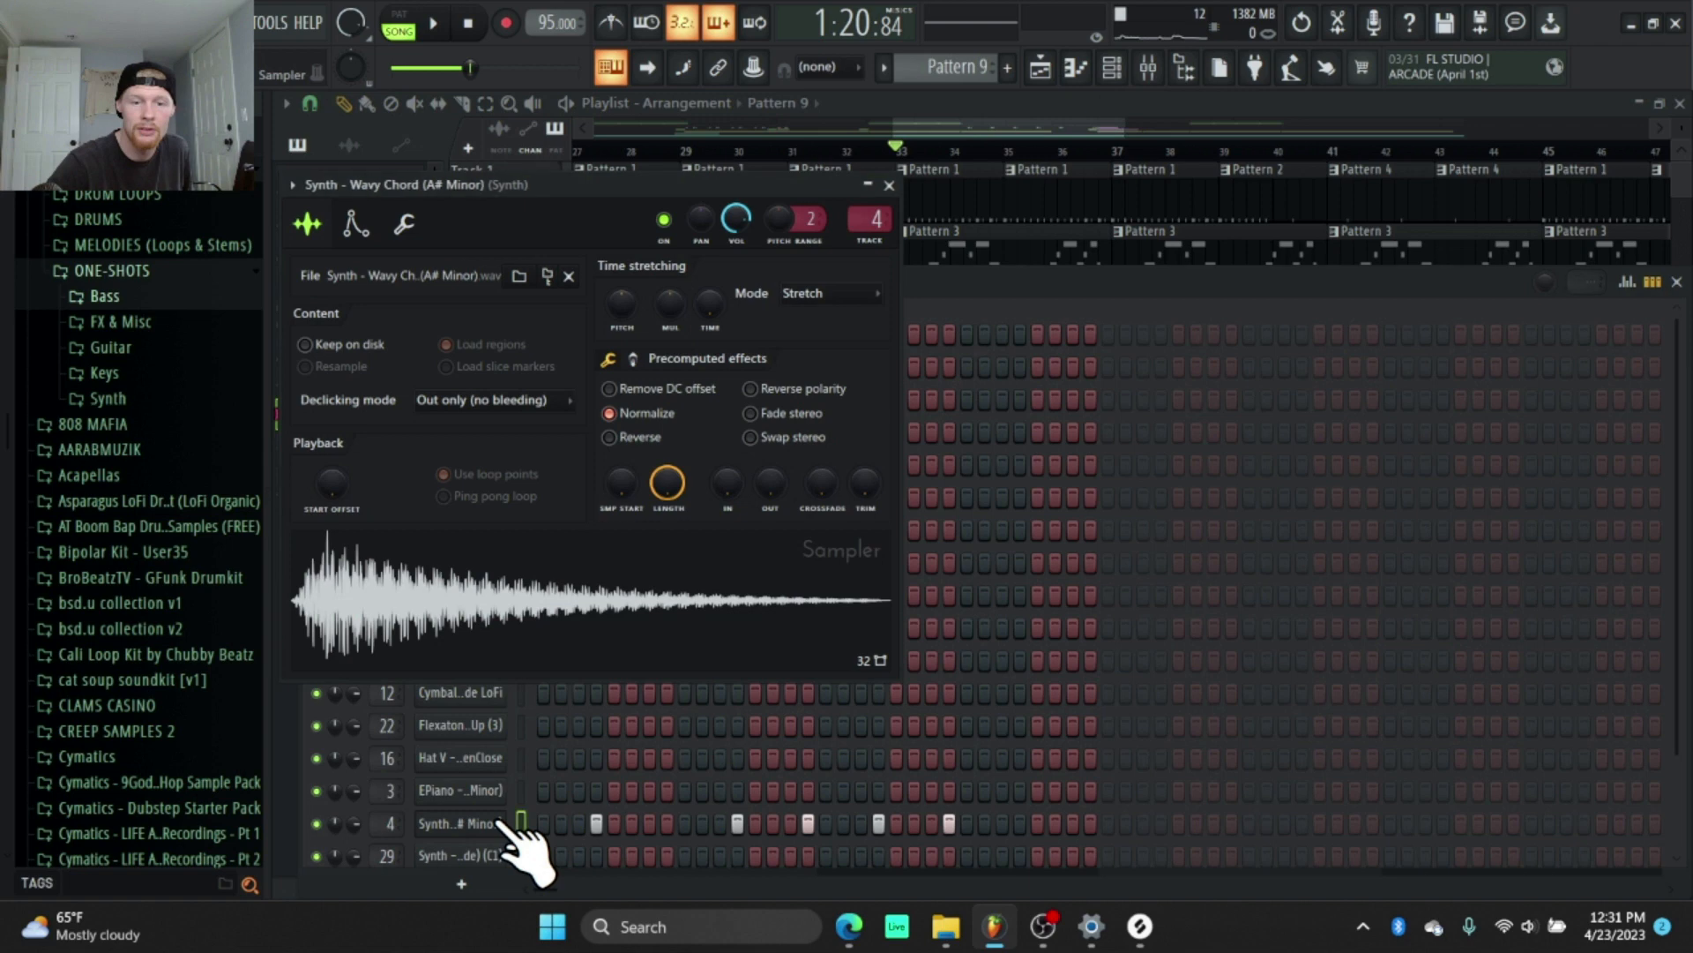
left_click(355, 225)
left_click(404, 223)
left_click(307, 224)
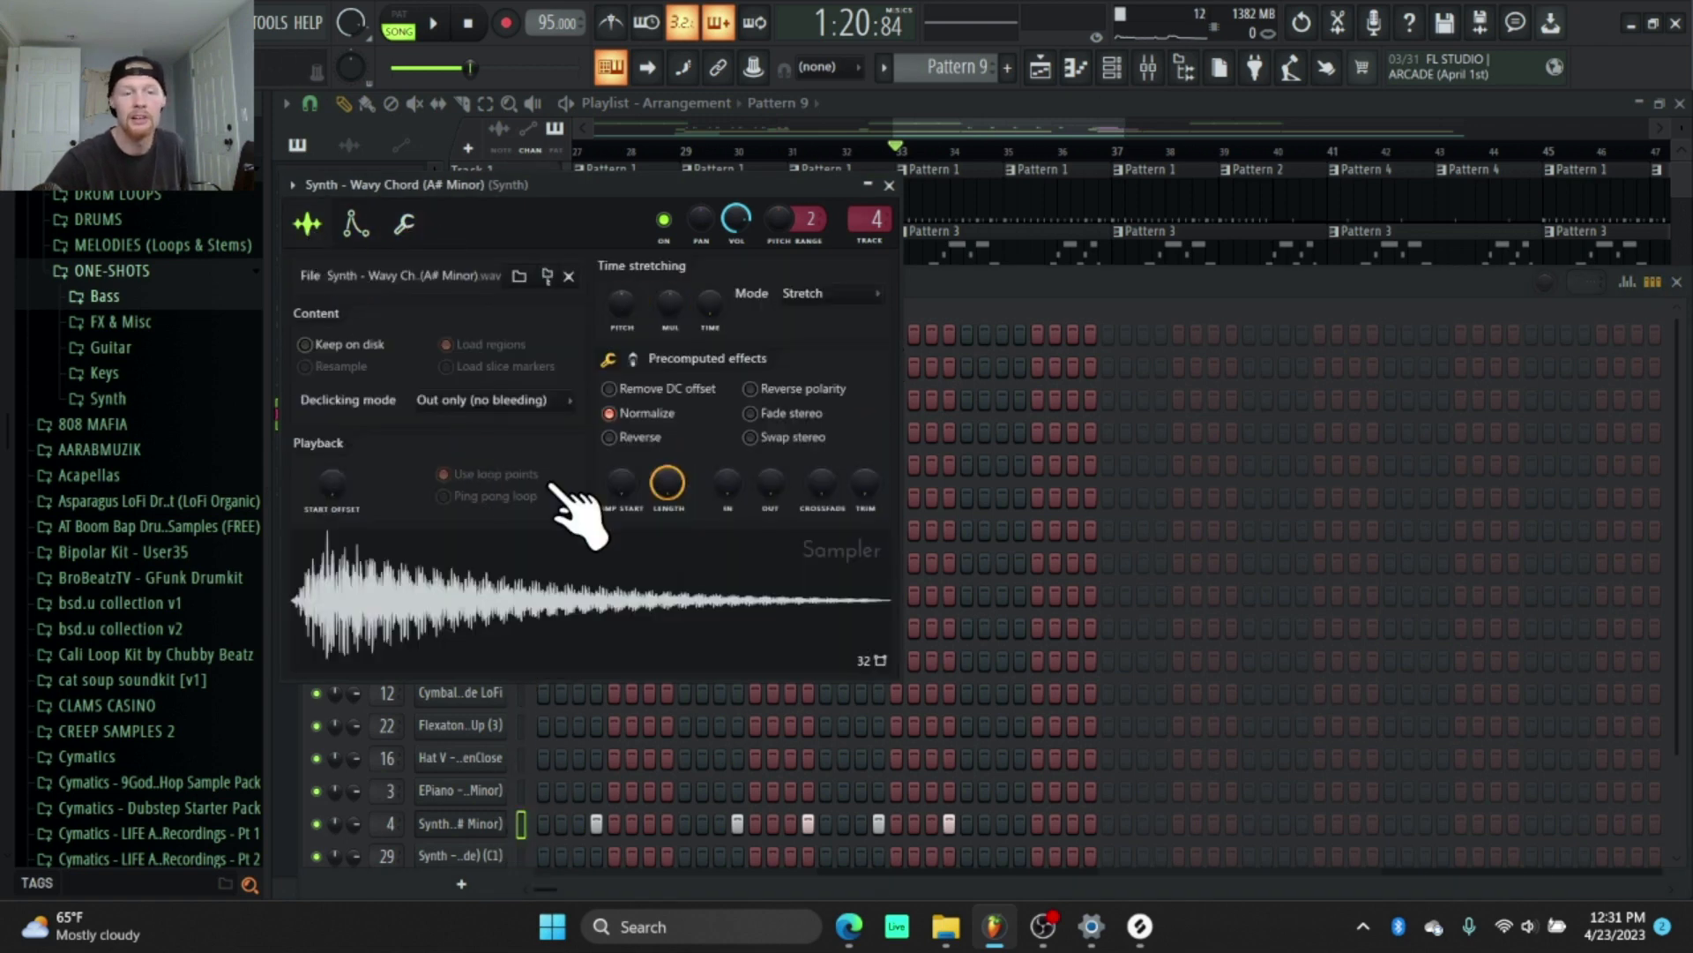
left_click(633, 598)
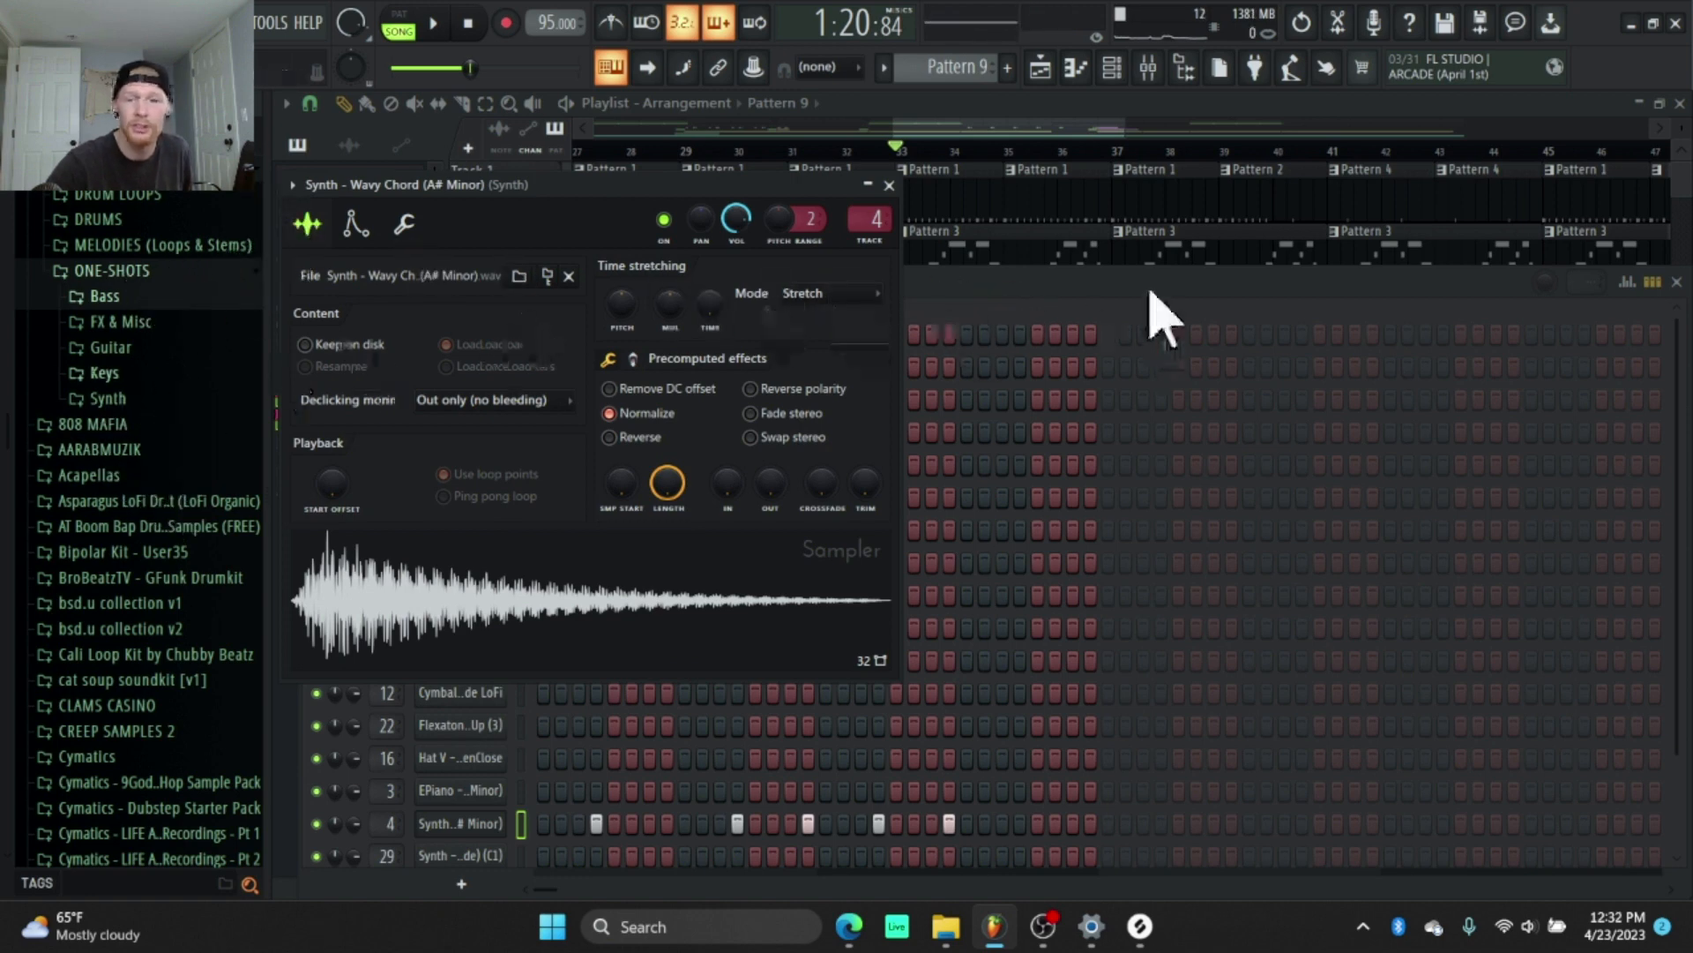
key("F5")
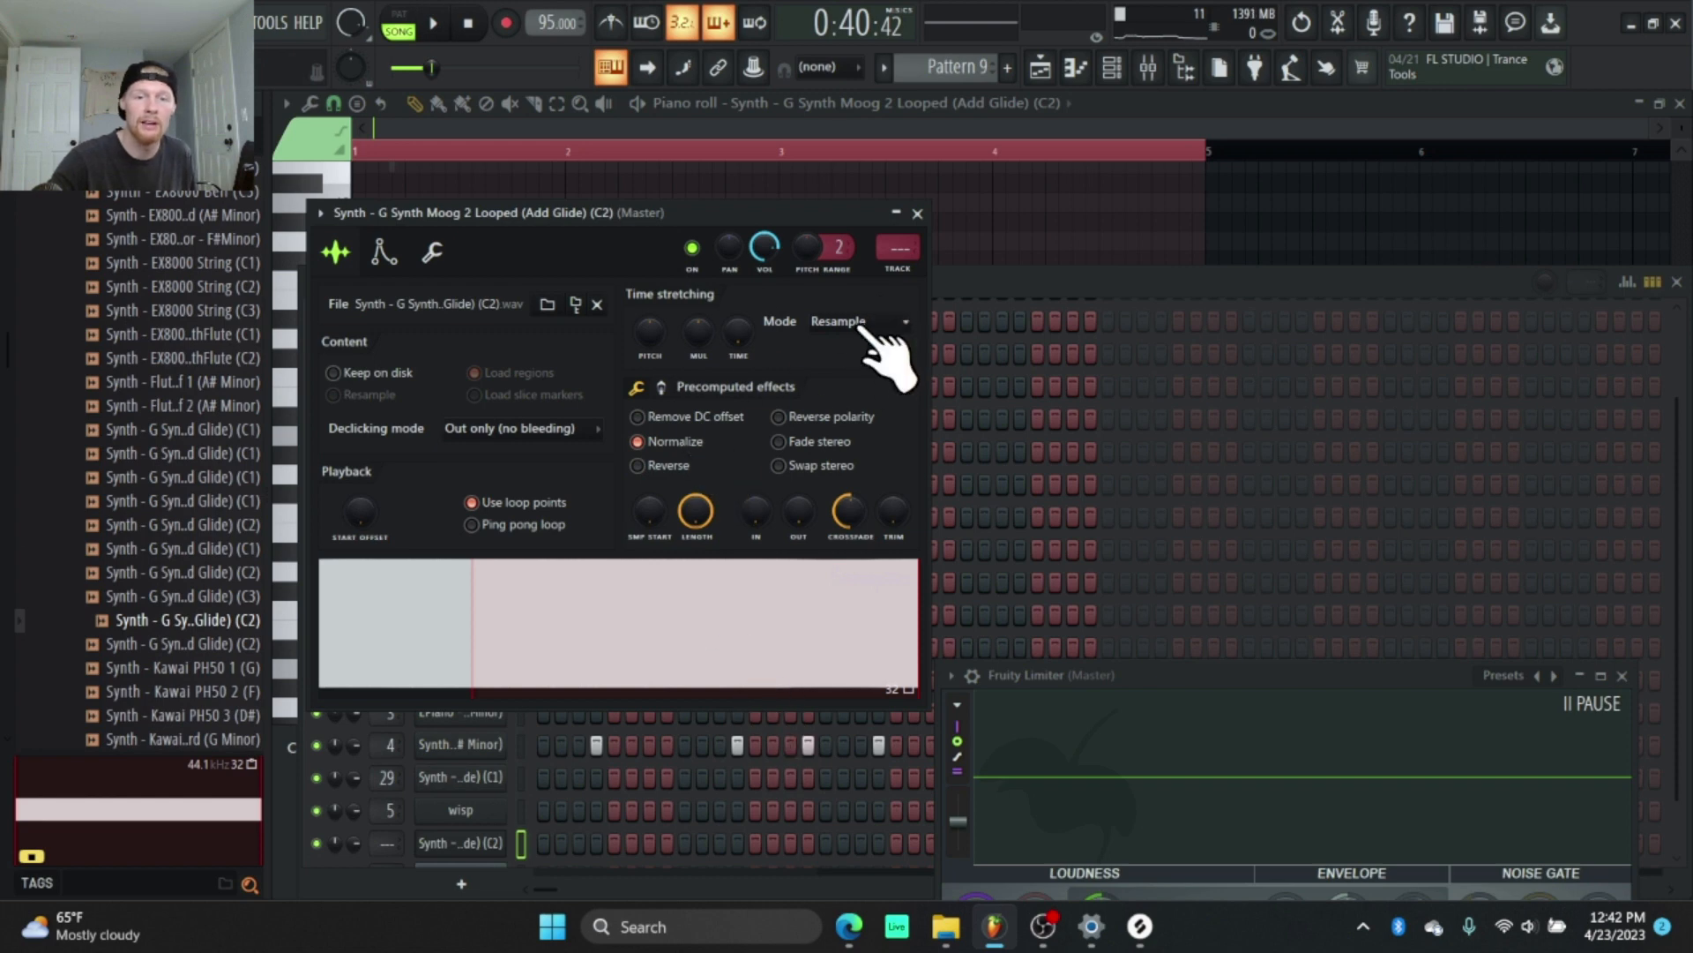
Set the Synth - G Synth Moog 2 Looped (Add Glide) (C2) channel's time stretching to Stretch and review its portamento, envelope and crossfade settings.
left_click(432, 252)
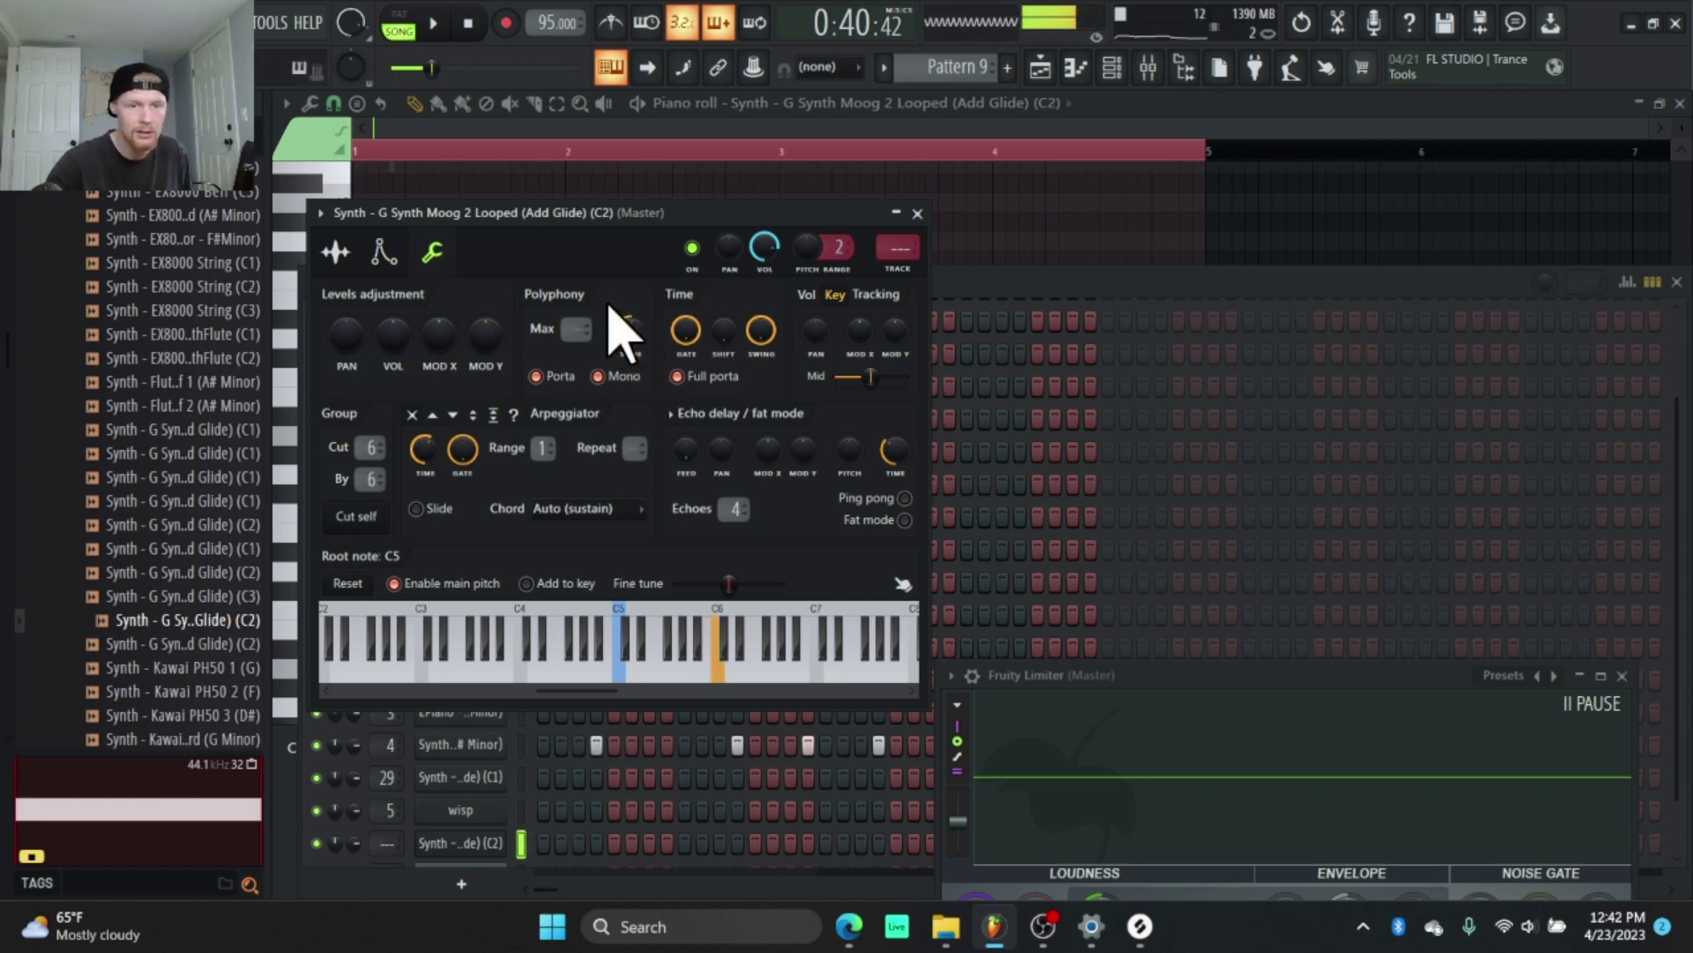
left_click(386, 253)
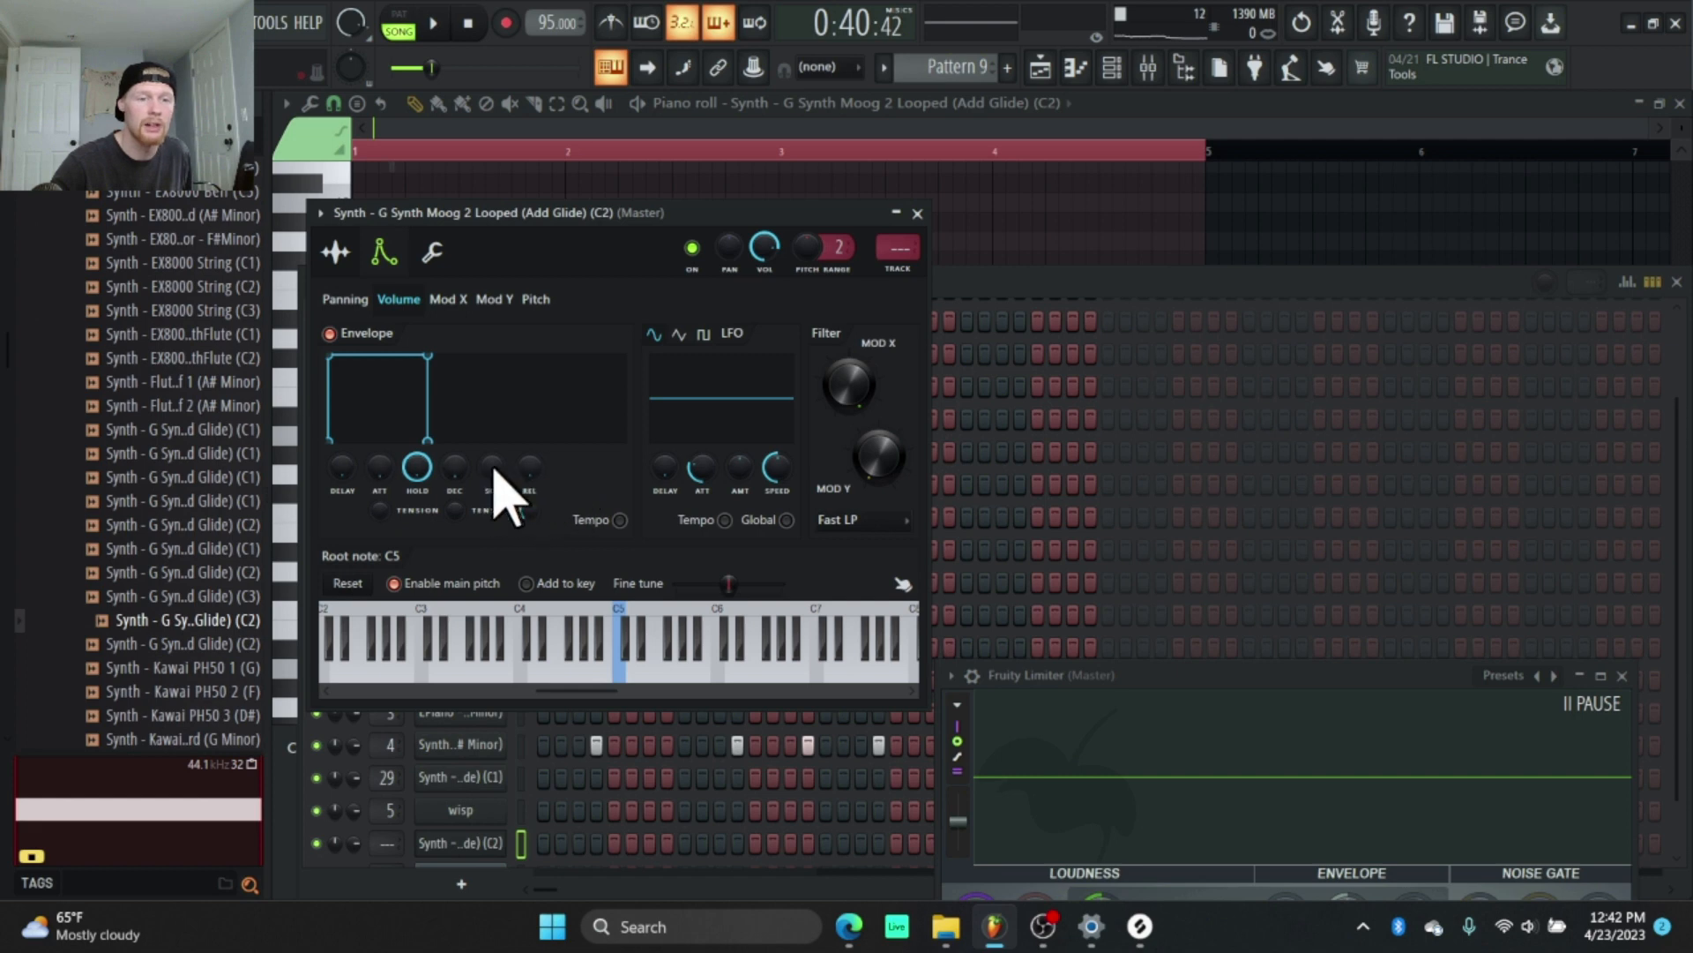
left_click(336, 253)
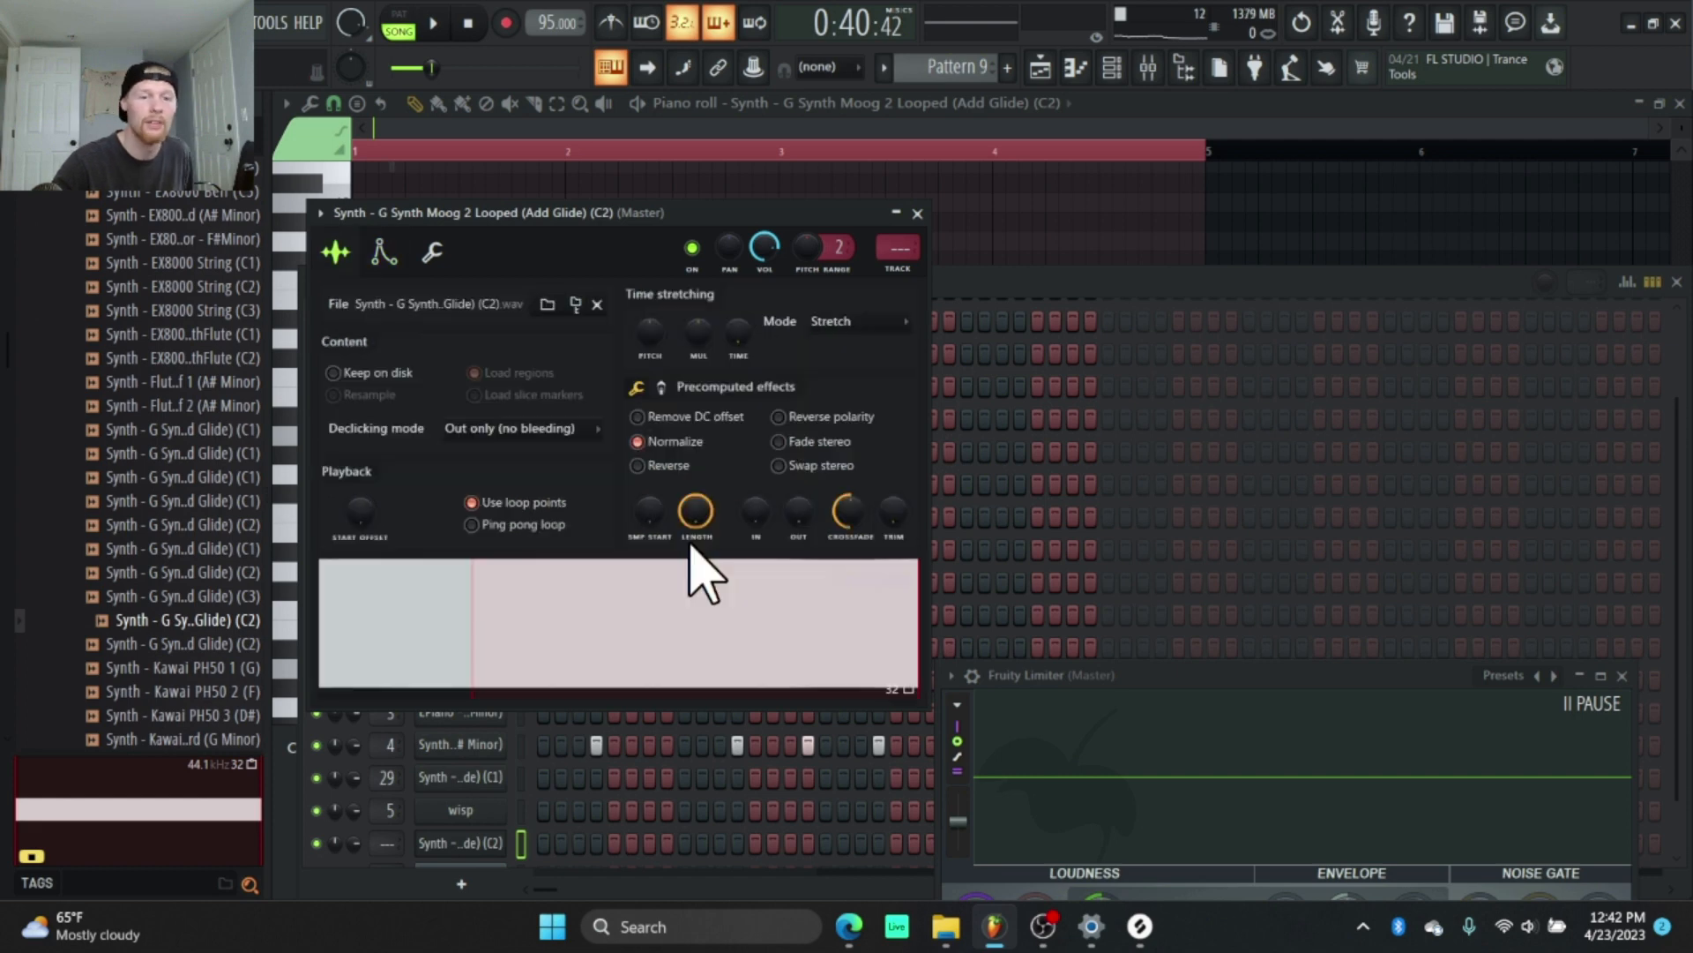
left_click_drag(849, 516, 848, 481)
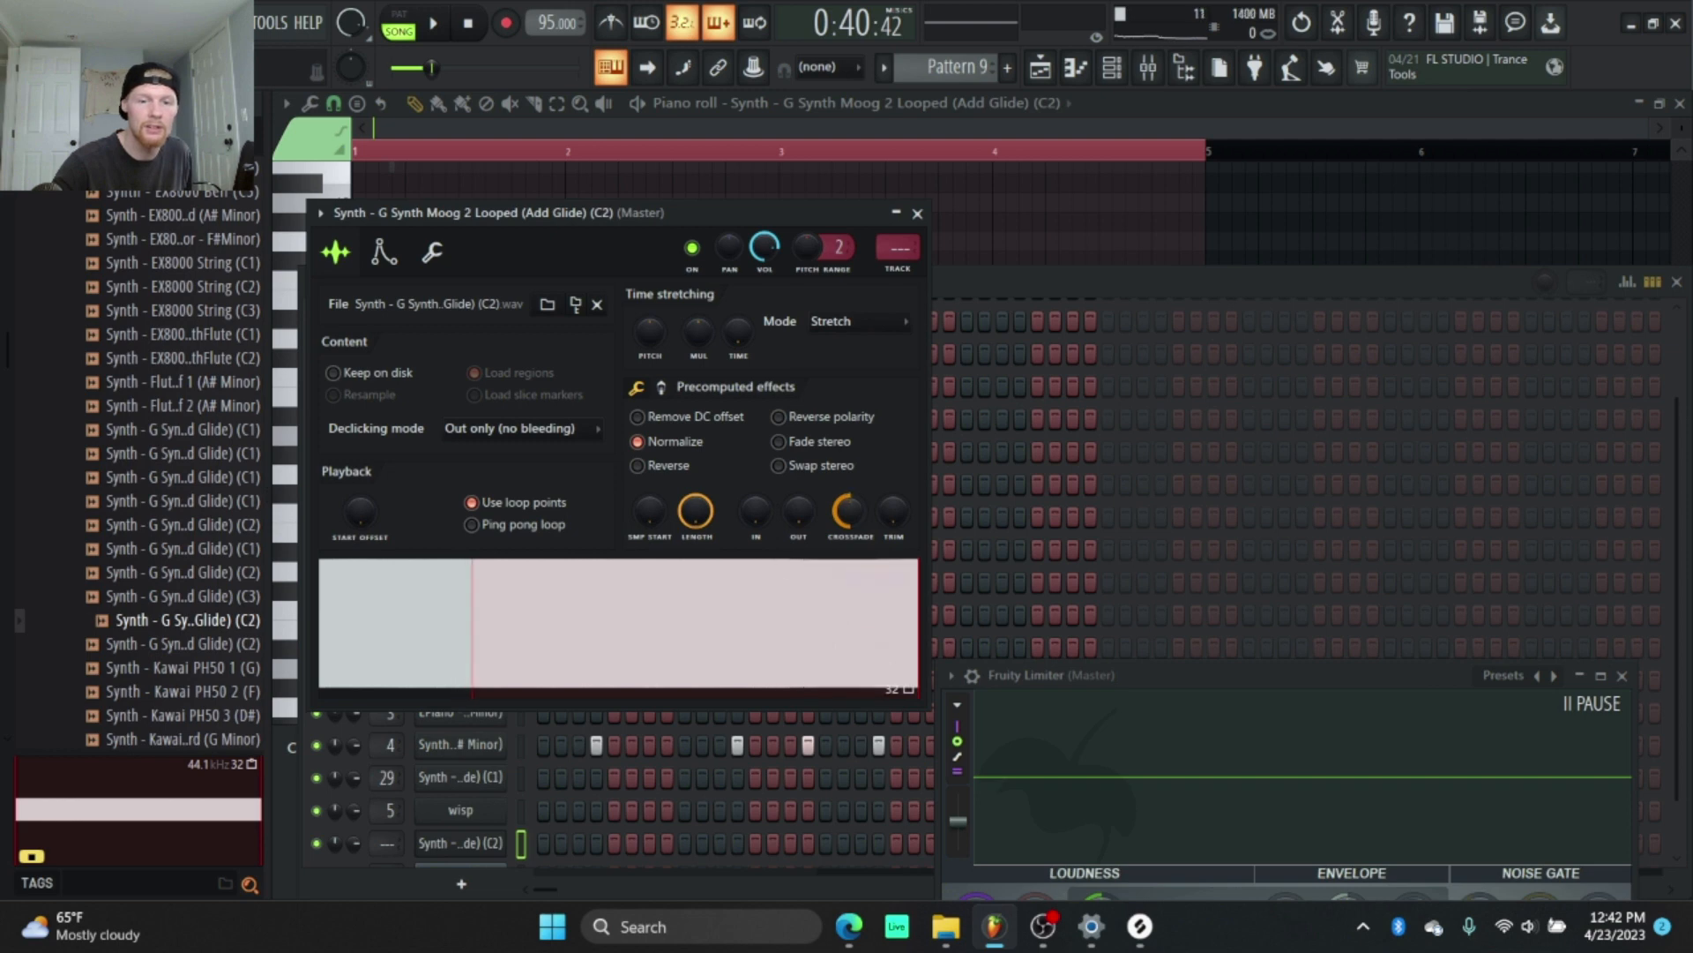
left_click_drag(868, 564, 935, 610)
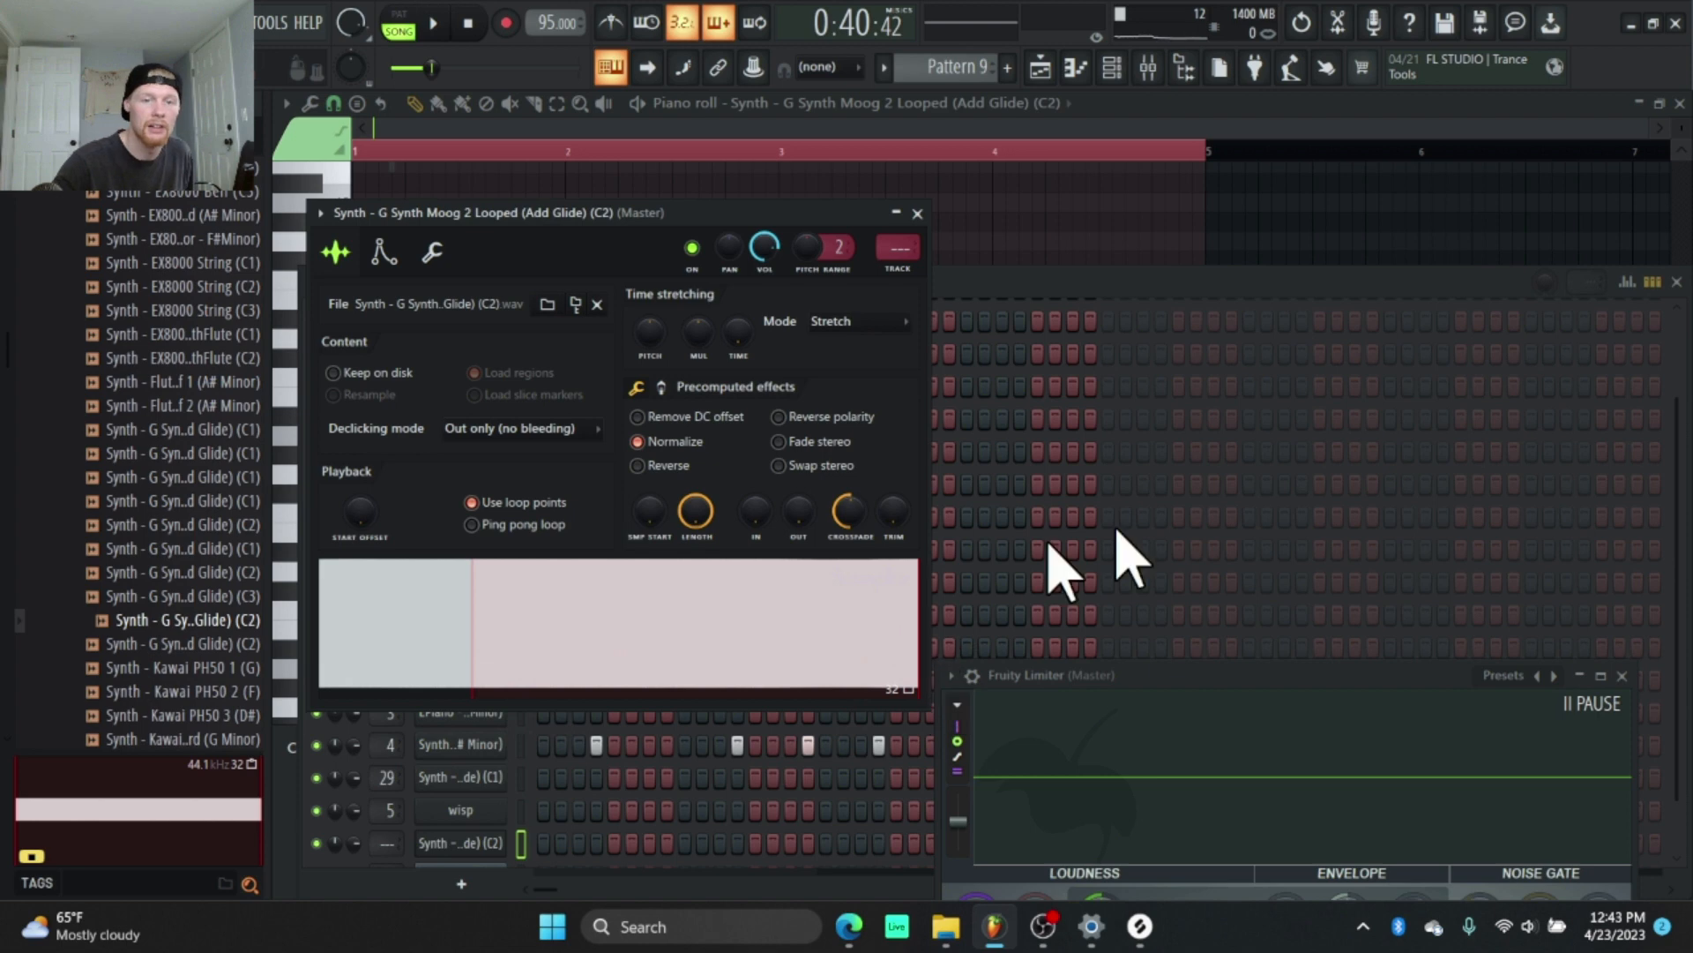
left_click(1067, 339)
mouse_move(976, 285)
left_mouse_down()
mouse_move(926, 281)
mouse_move(954, 289)
left_mouse_up()
left_click_drag(592, 216, 616, 216)
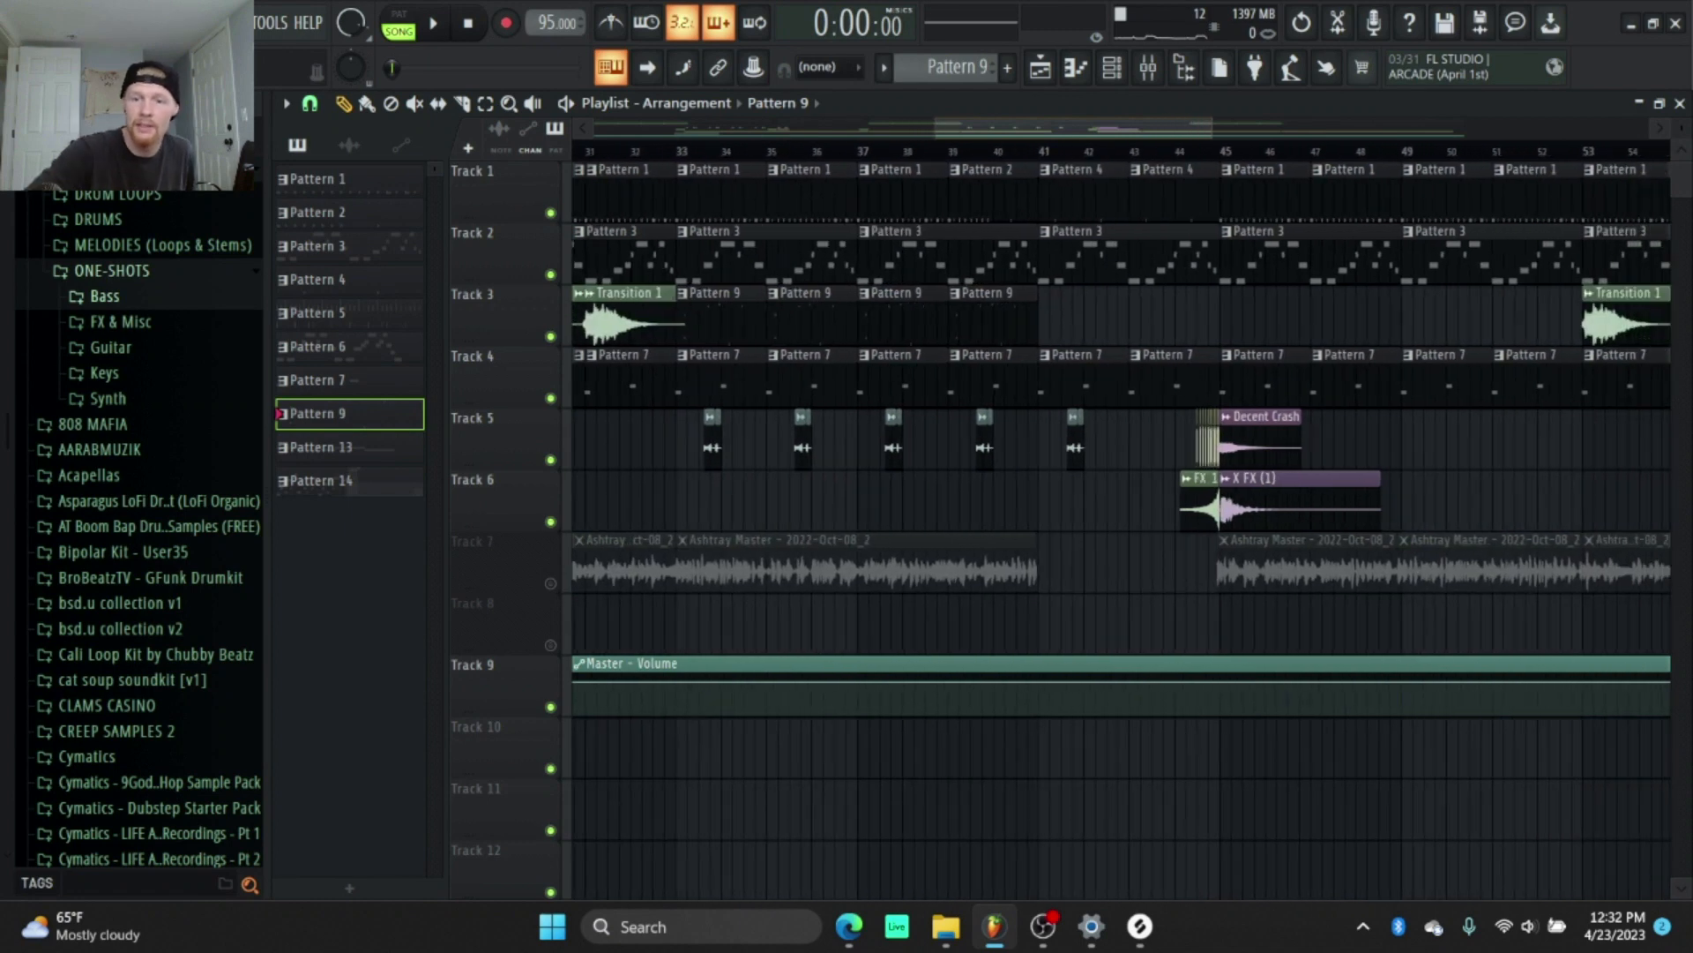
Place the playhead just before the bar 45 transition on Tracks 5 and 6, and review the full arrangement.
left_click_drag(1075, 129, 1128, 130)
left_click(997, 152)
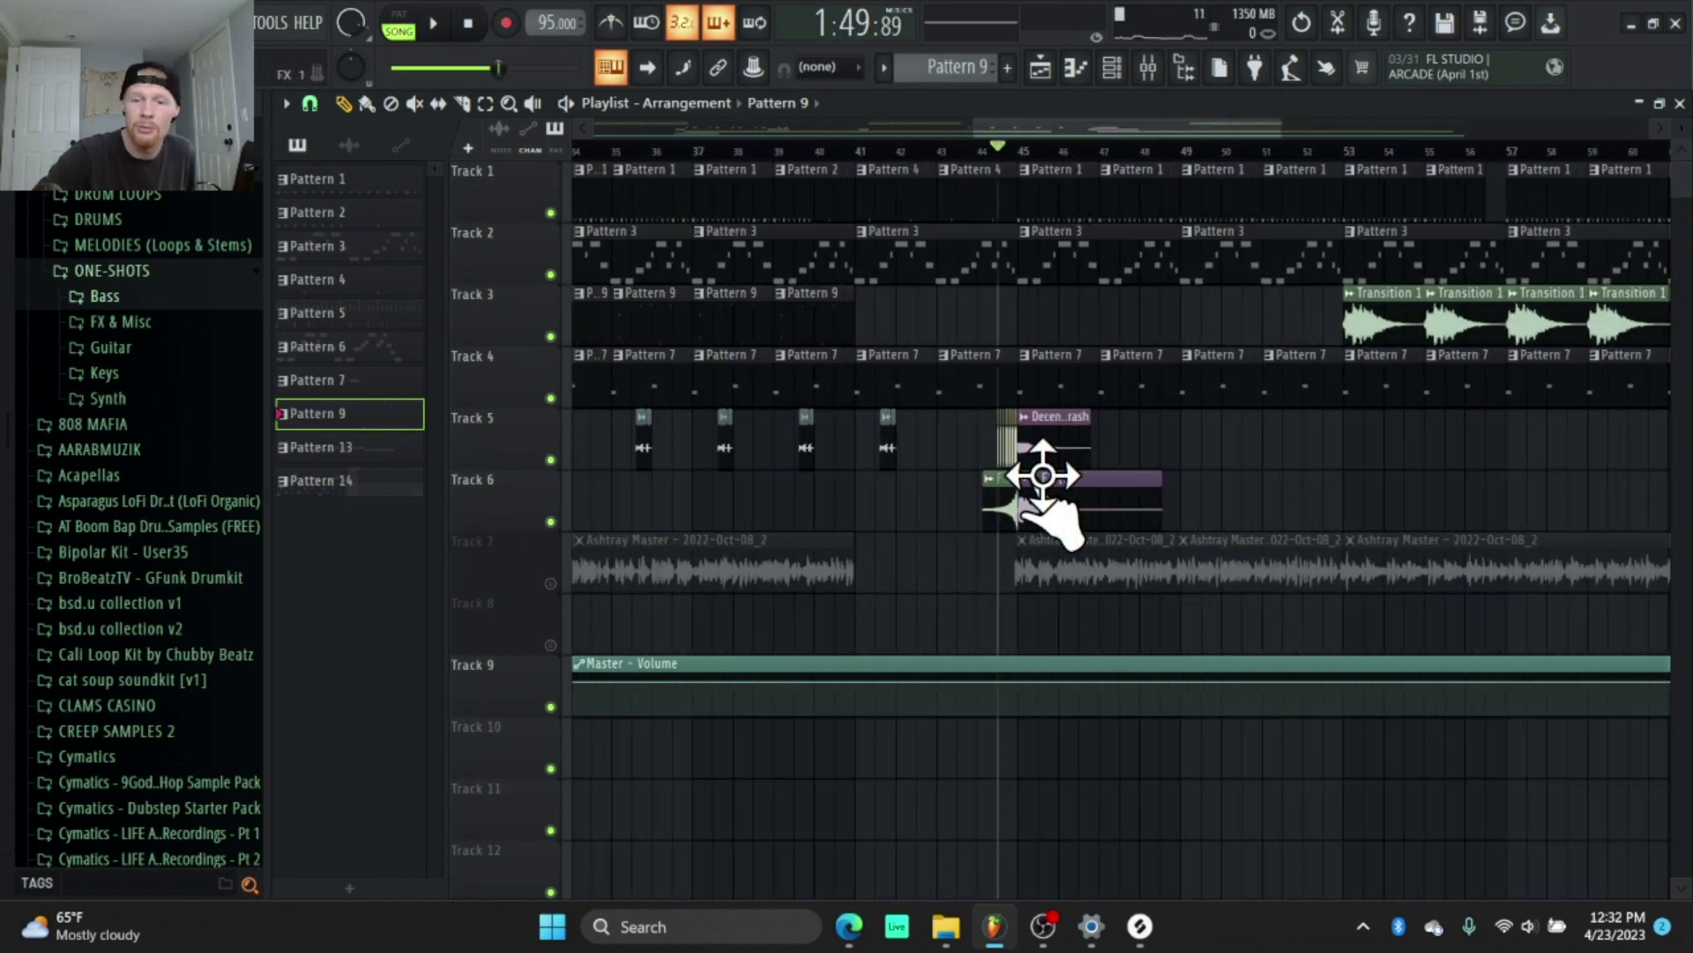
scroll(1116, 134, "down", 10)
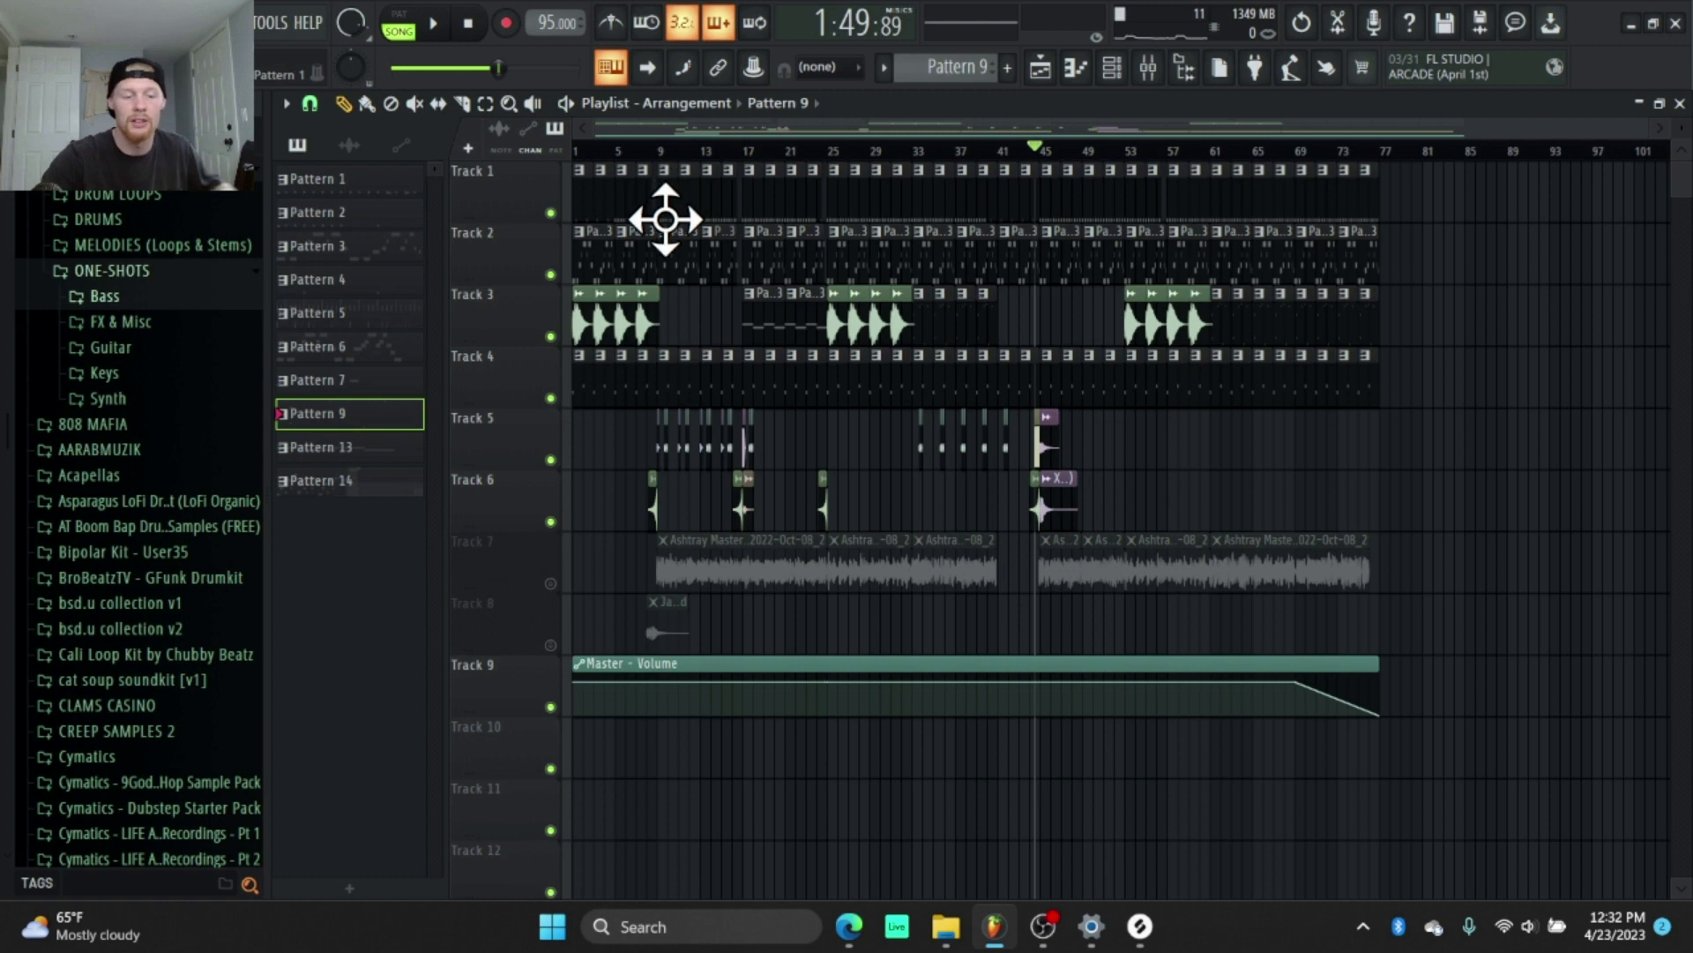
mouse_move(666, 210)
left_mouse_down()
mouse_move(935, 235)
mouse_move(1037, 458)
left_mouse_up()
left_click(1351, 487, "ctrl")
scroll(1073, 131, "up", 1)
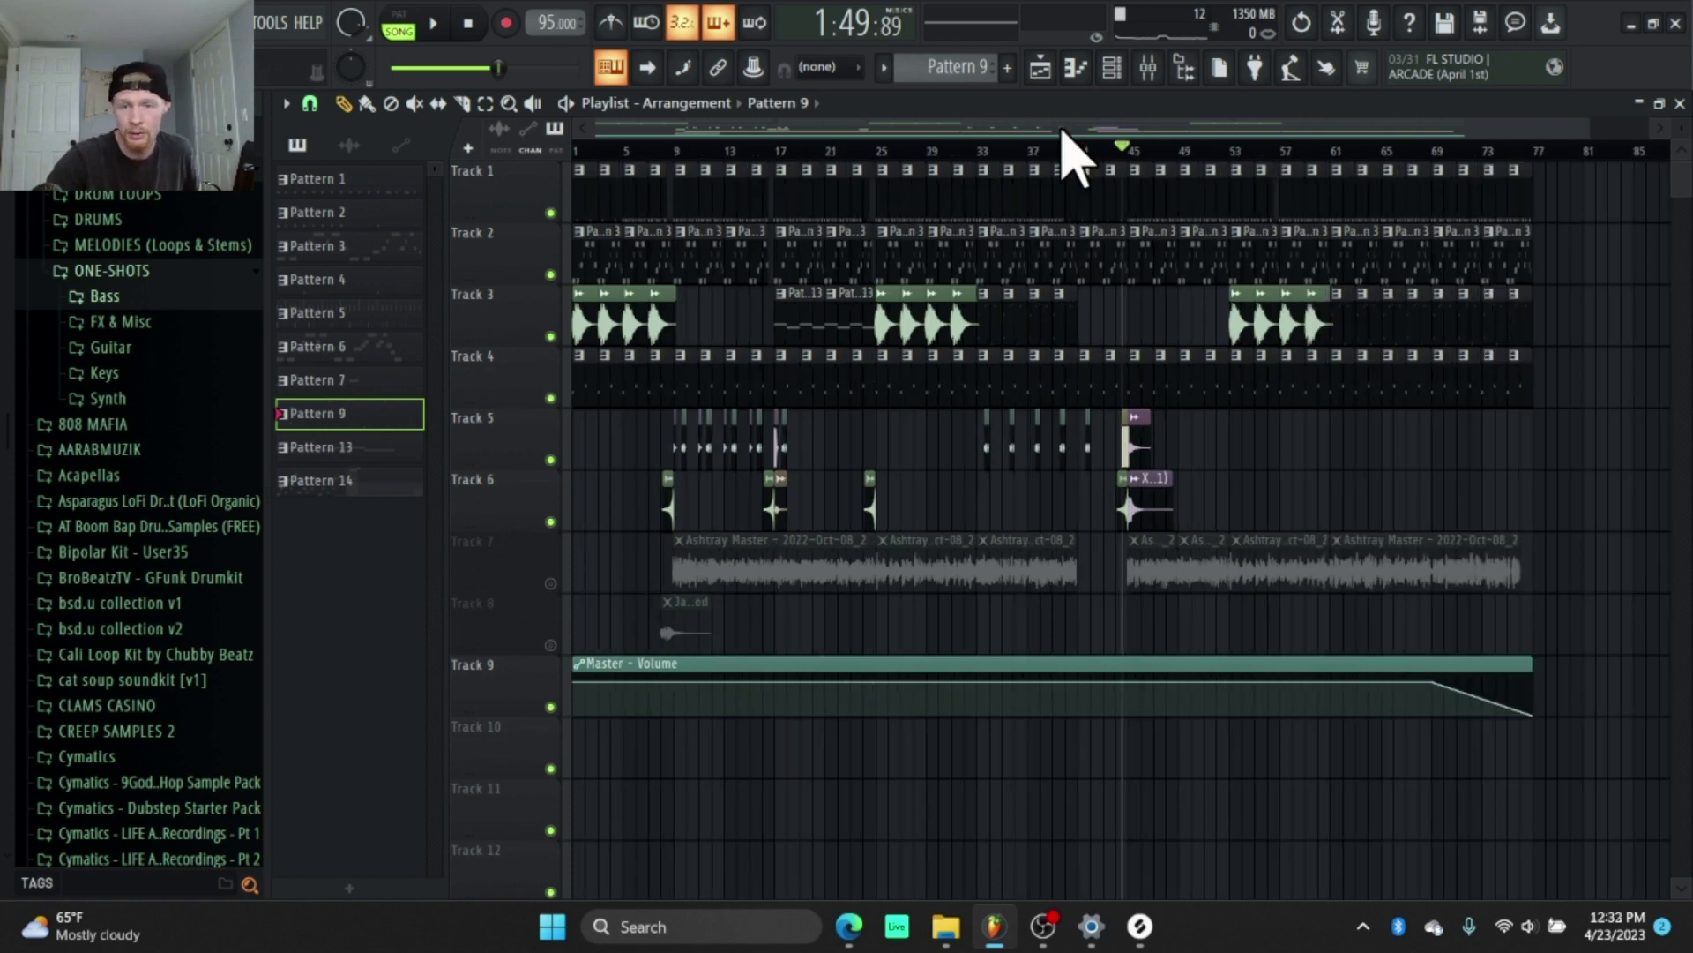
Unmute Track 7 and bring up the settings of its Ashtray Master - 2022-Oct-08_2 clip.
left_click(553, 583)
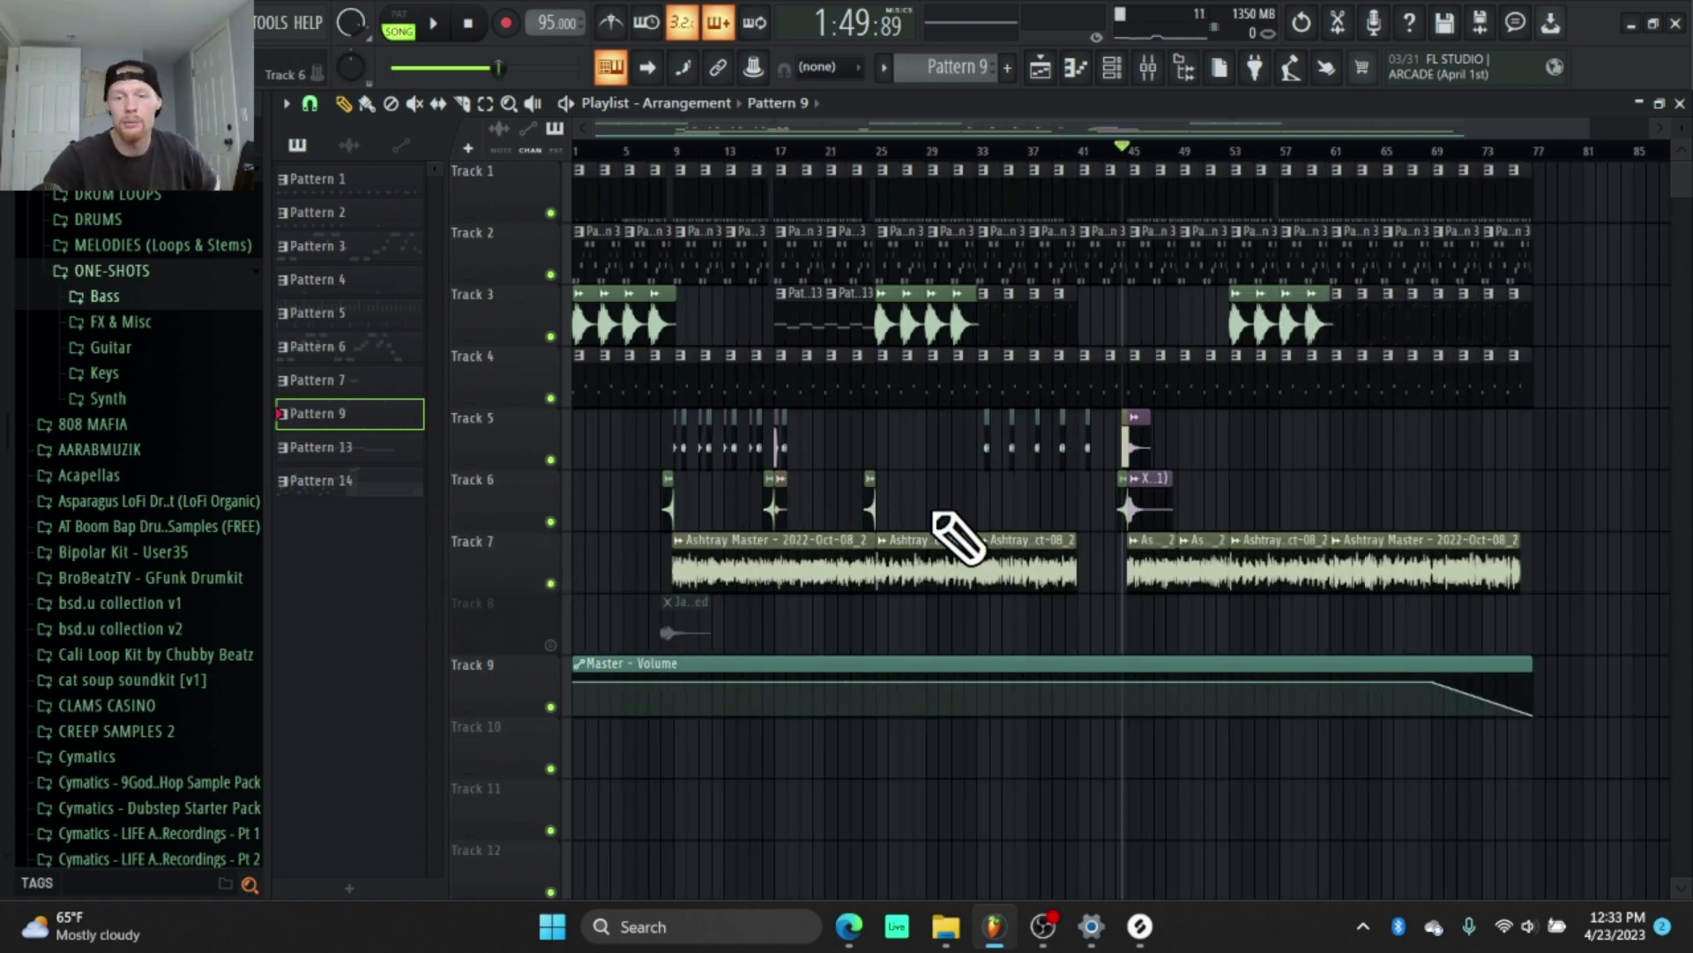
scroll(1088, 151, "up", 2)
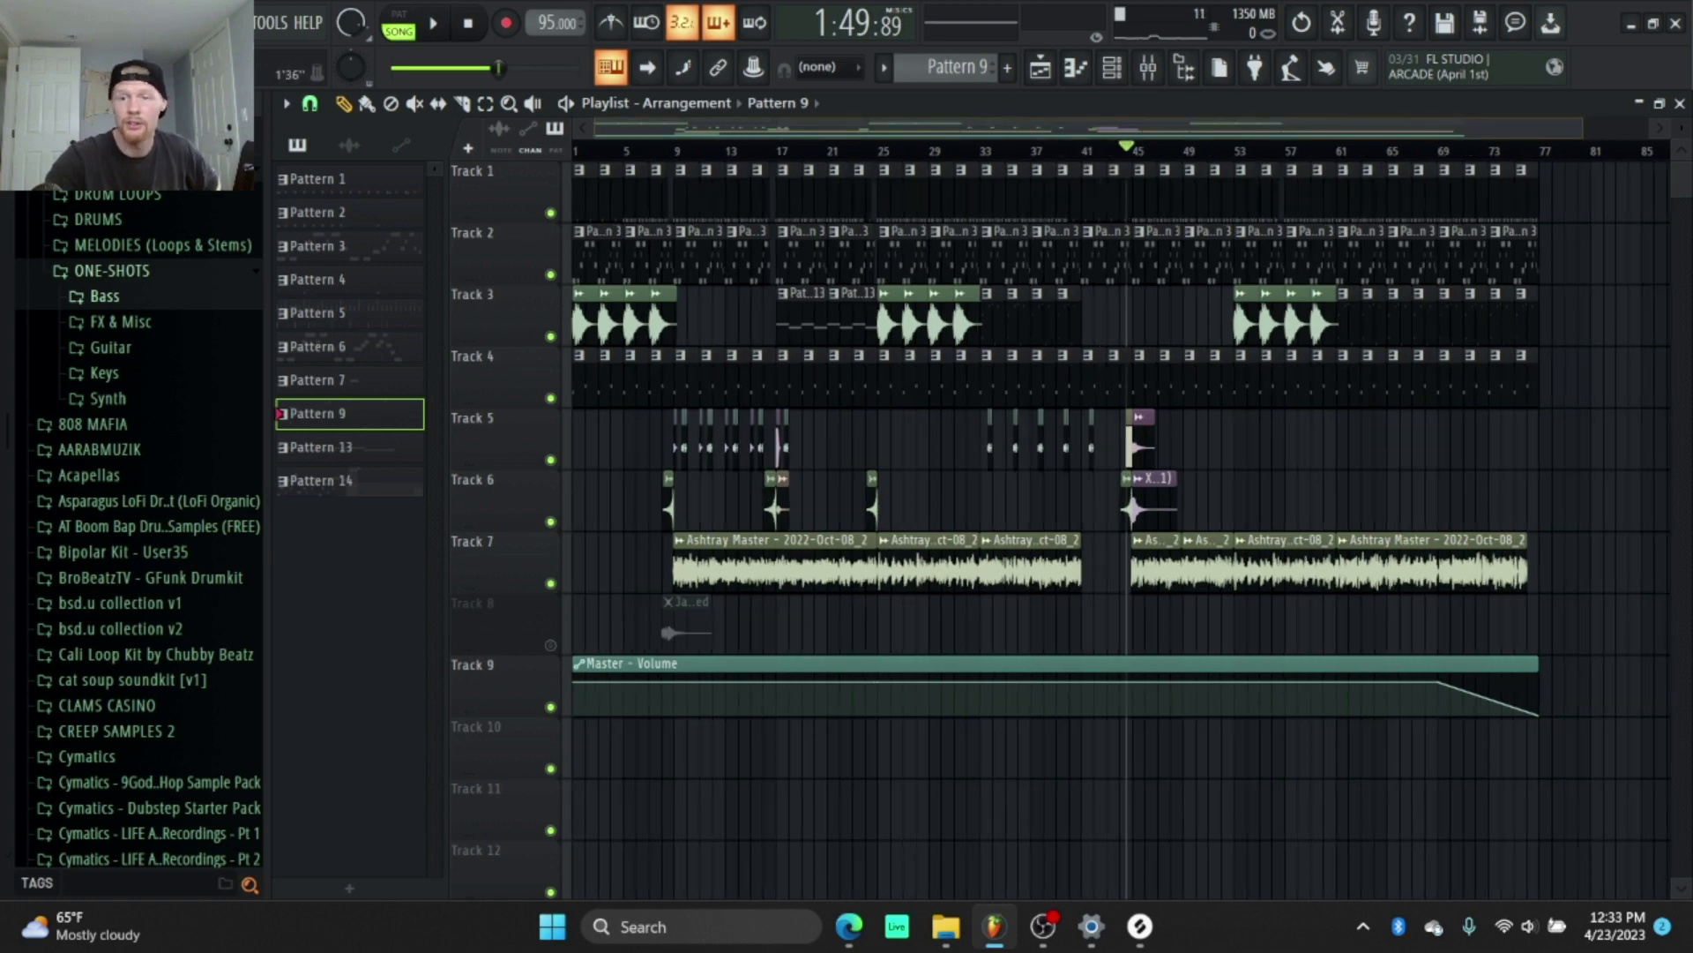
left_click_drag(1088, 129, 1178, 129)
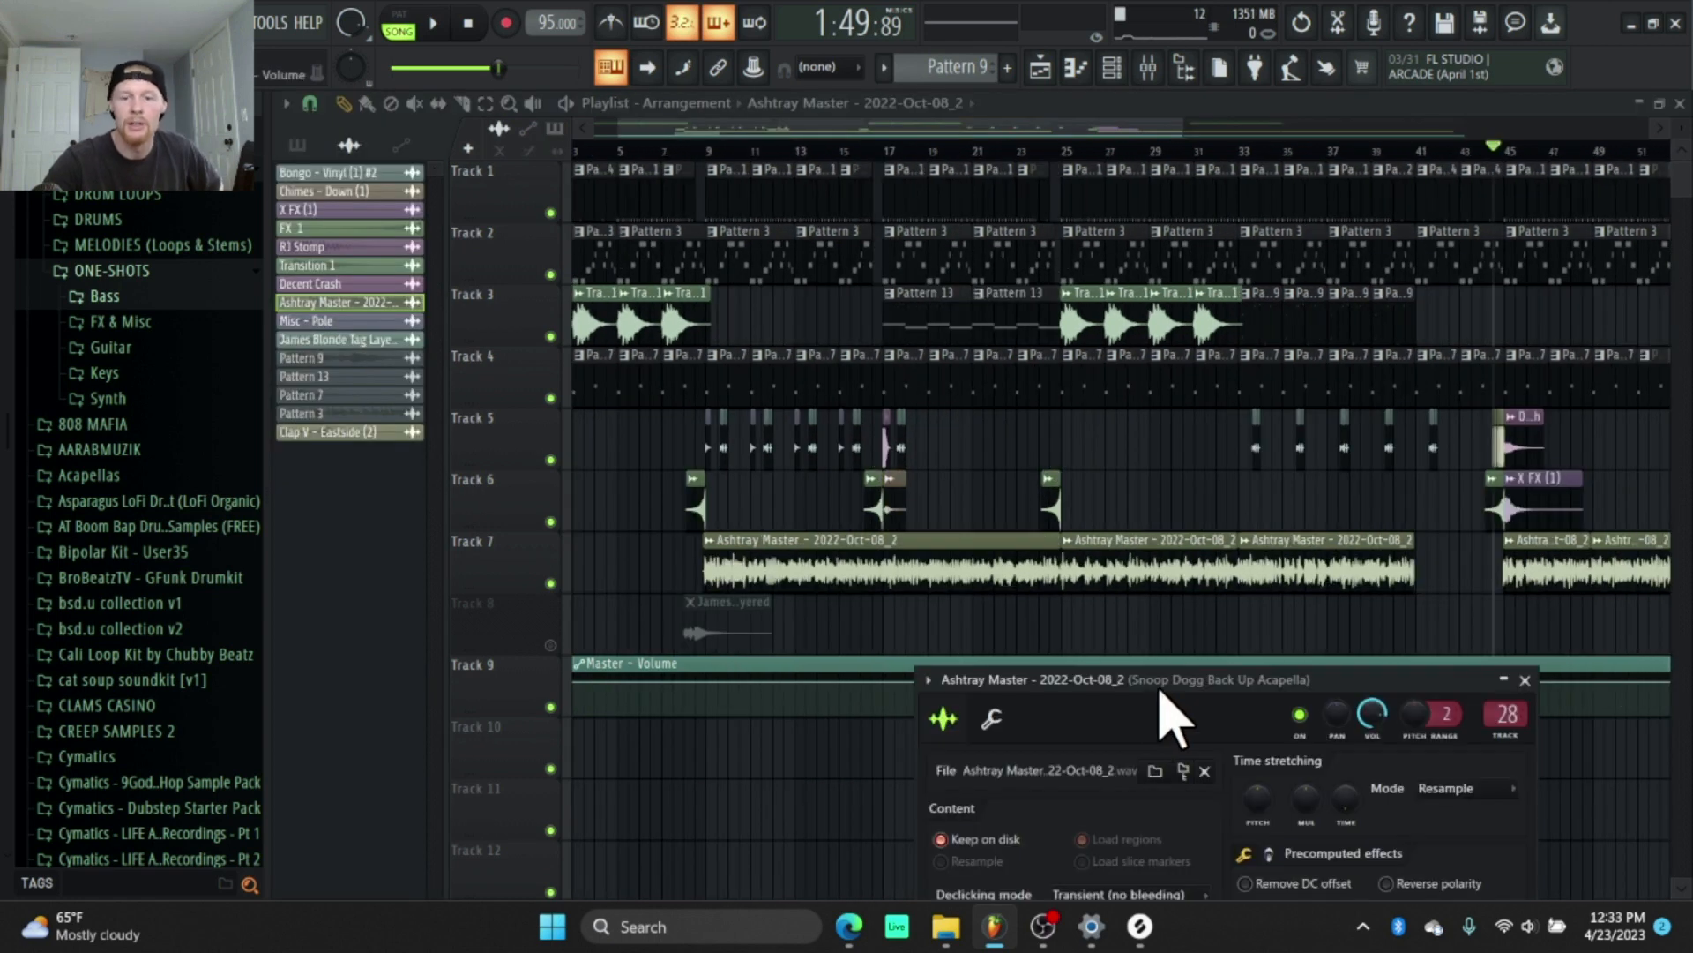
left_click_drag(1178, 685, 1112, 657)
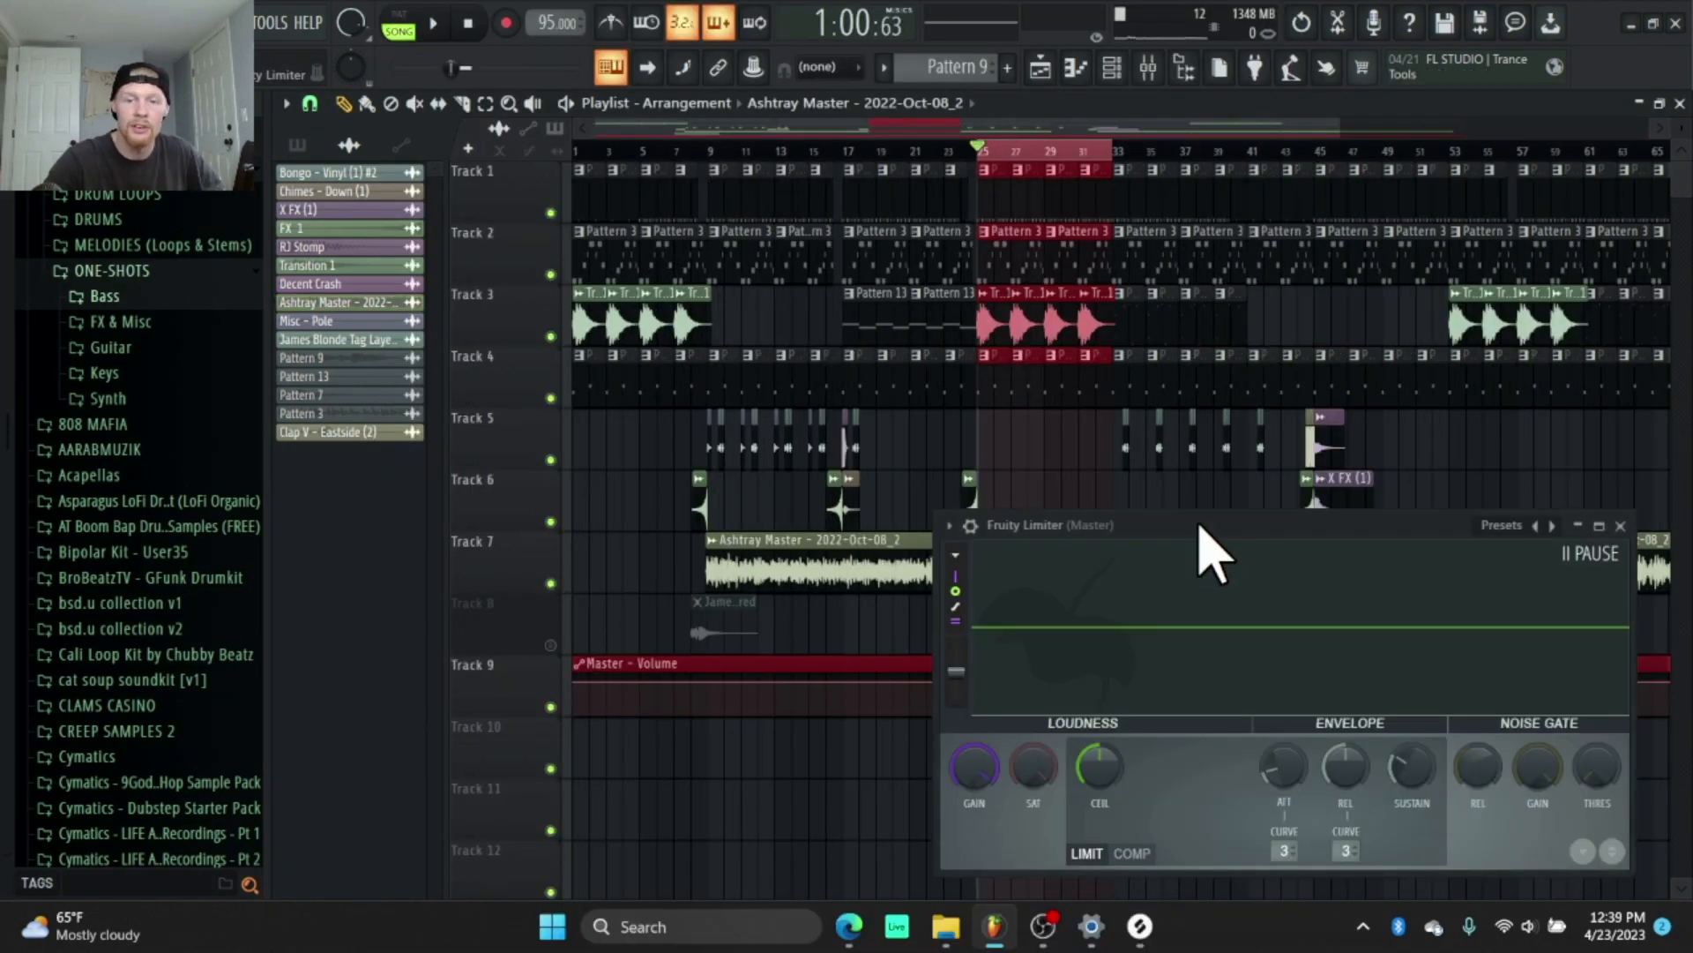
Move the Fruity Limiter window clear of the Track 7 clips and select the arrangement from bar 1 to bar 33.
left_click_drag(1210, 548, 1212, 701)
left_click_drag(1094, 129, 1077, 157)
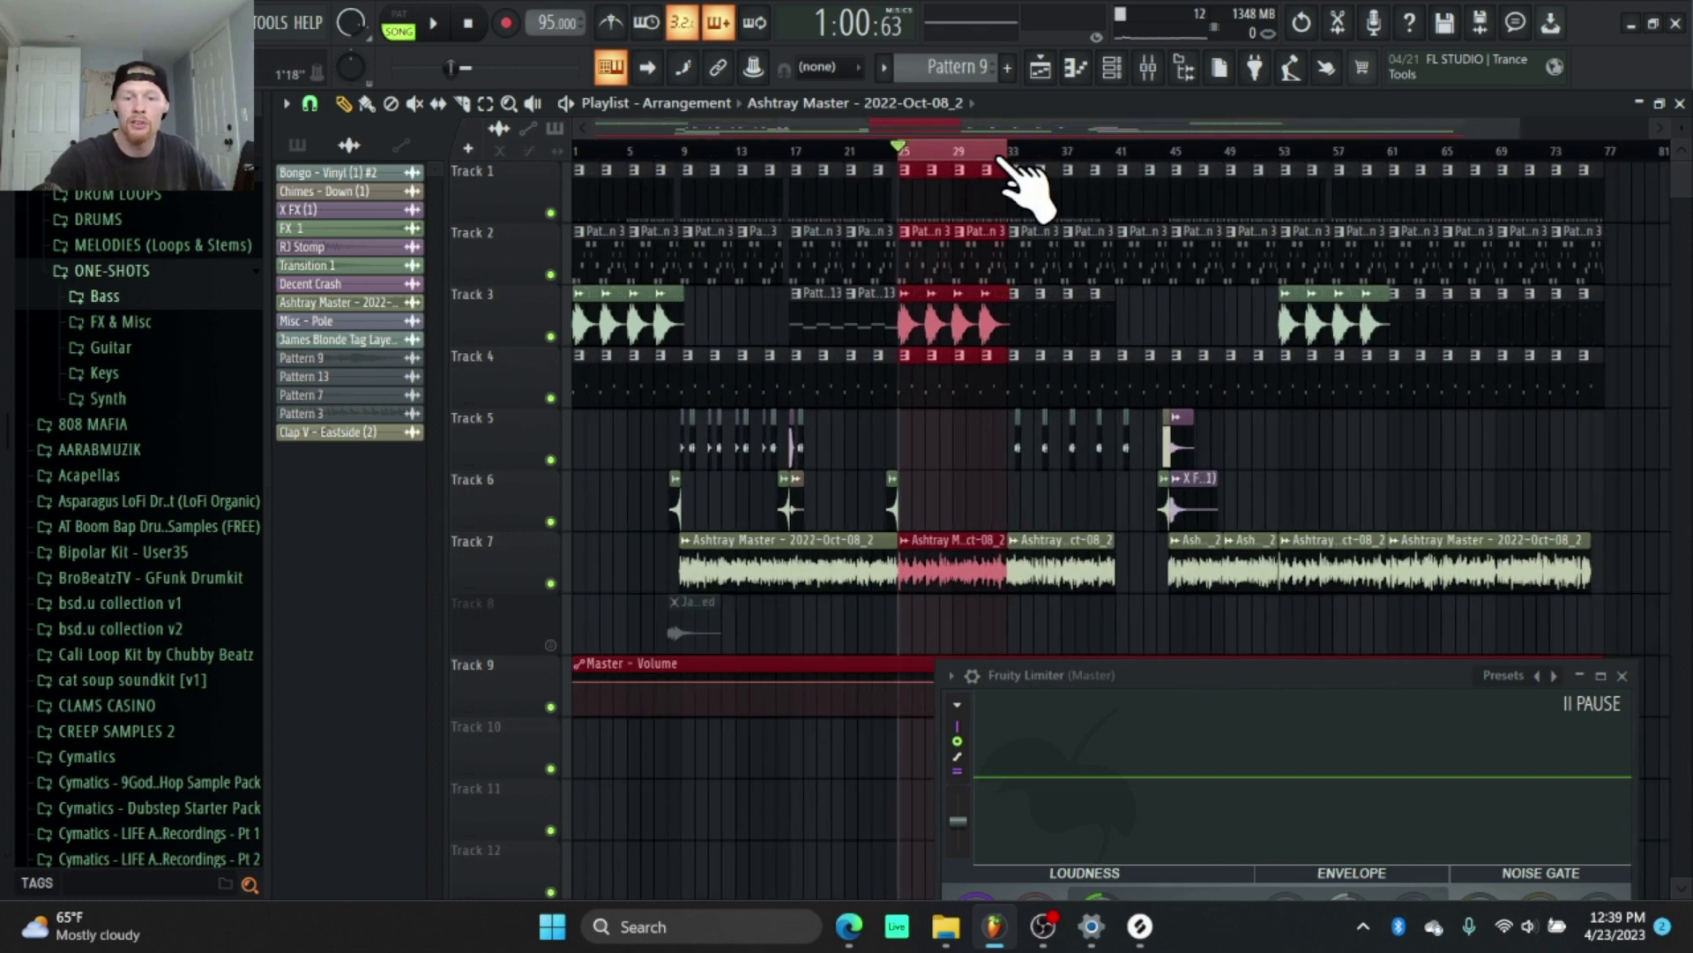
key("ctrl+a")
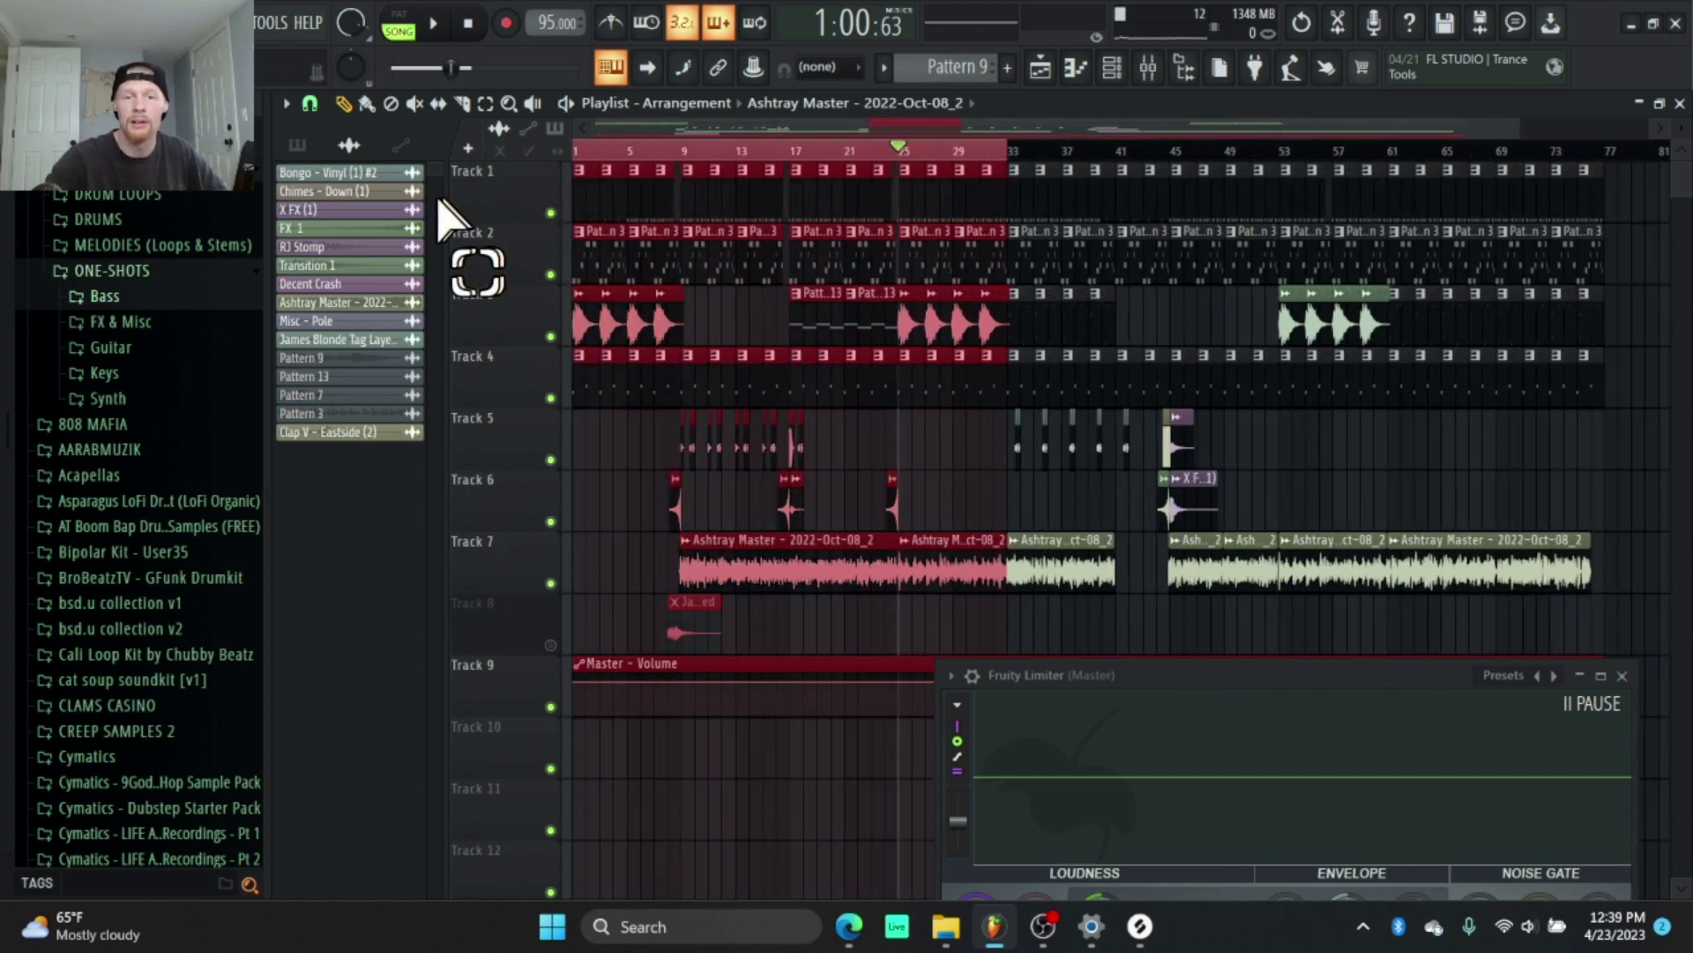